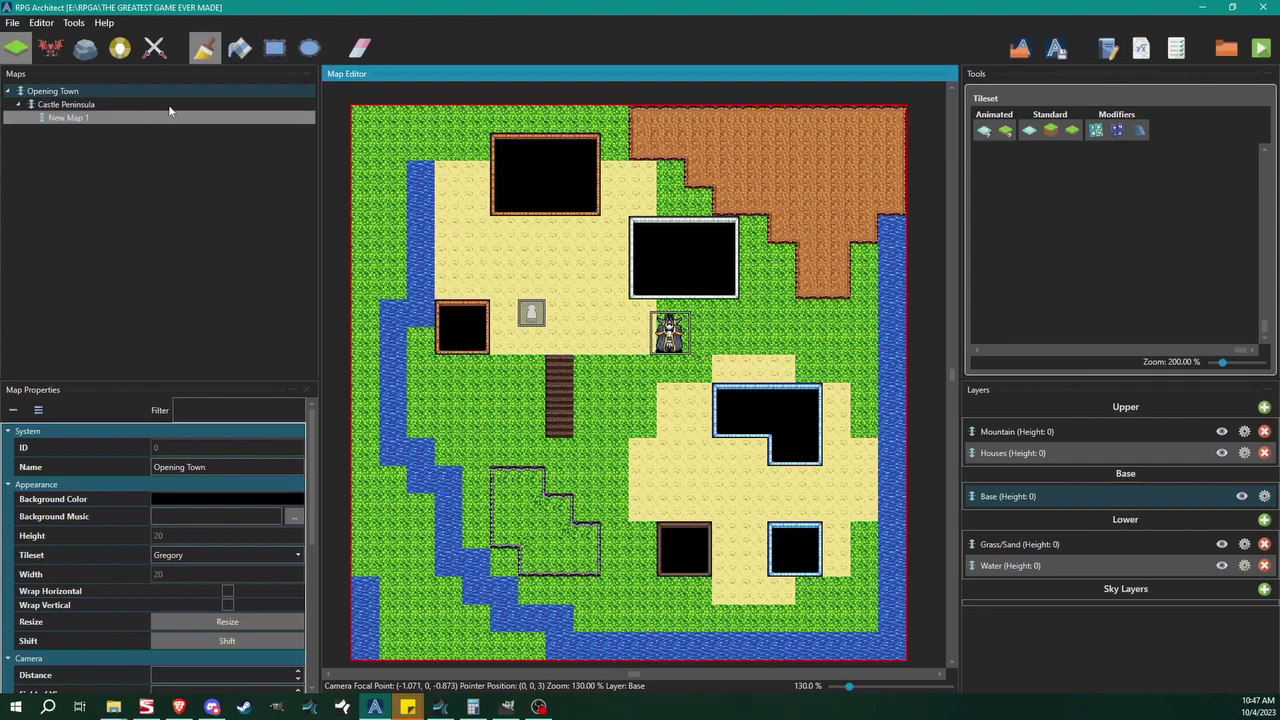
Open the RPG Database from the Tools menu, maximized on the empty Sprite Layers page
{"action": "left_click", "coordinate": [73, 24]}
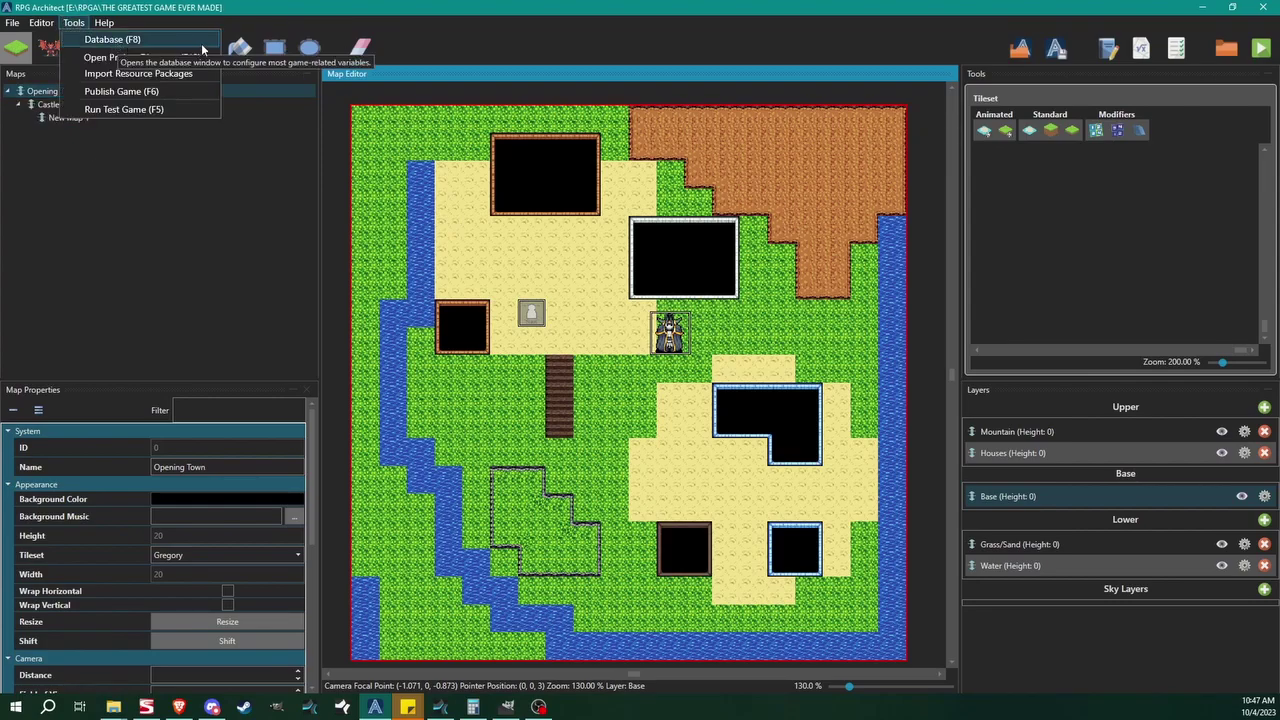
{"action": "left_click", "coordinate": [113, 40]}
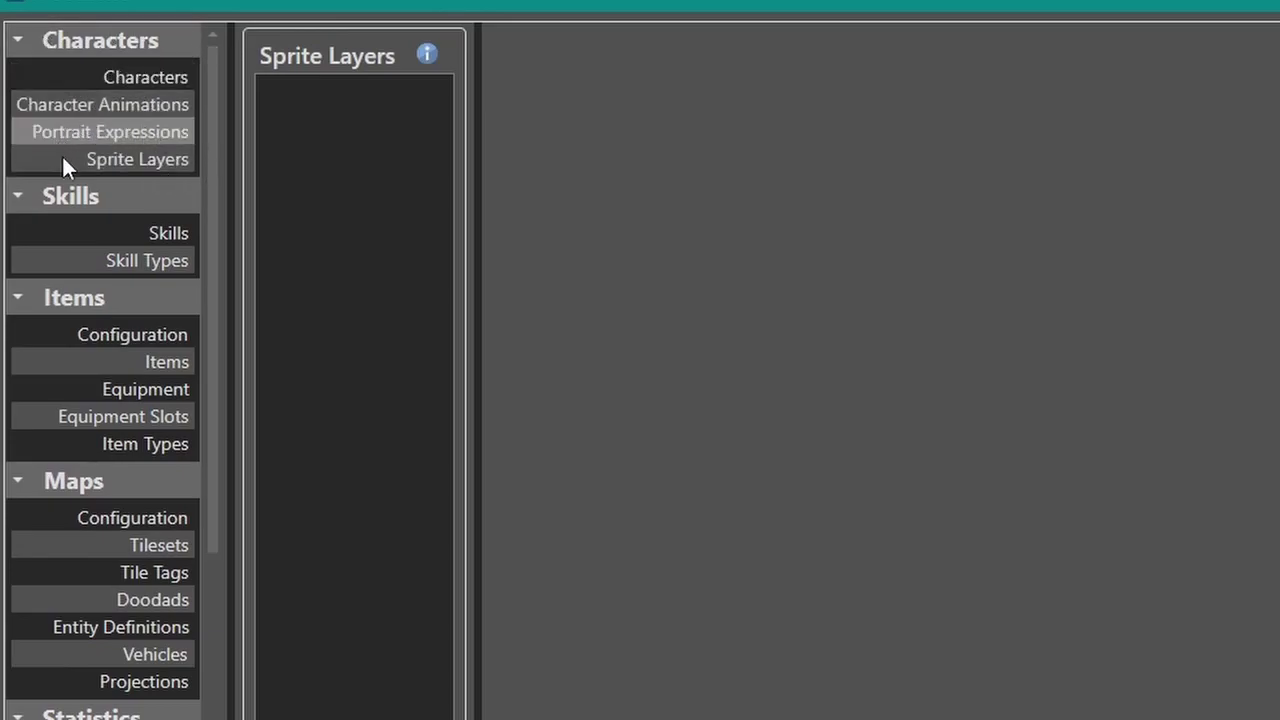
{"action": "left_click", "coordinate": [133, 162]}
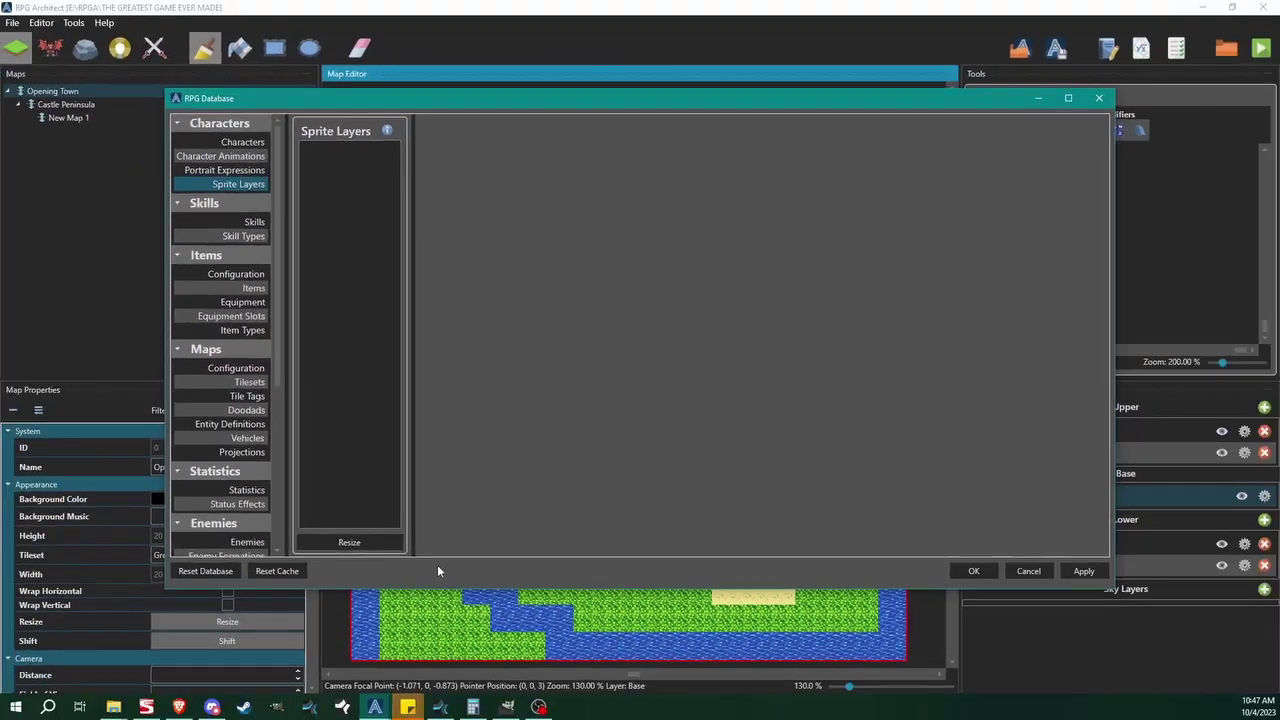
{"action": "double_click", "coordinate": [524, 93]}
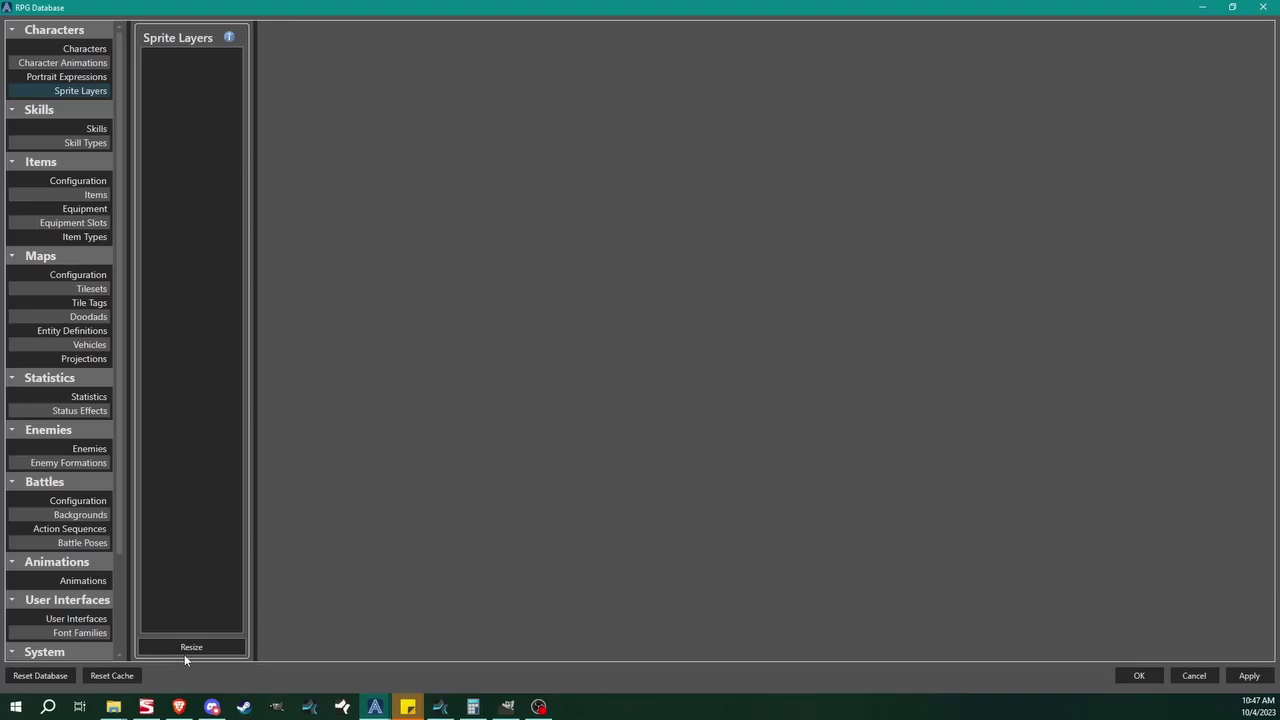
Resize the sprite layer list to 5 layers
{"action": "left_click", "coordinate": [186, 650]}
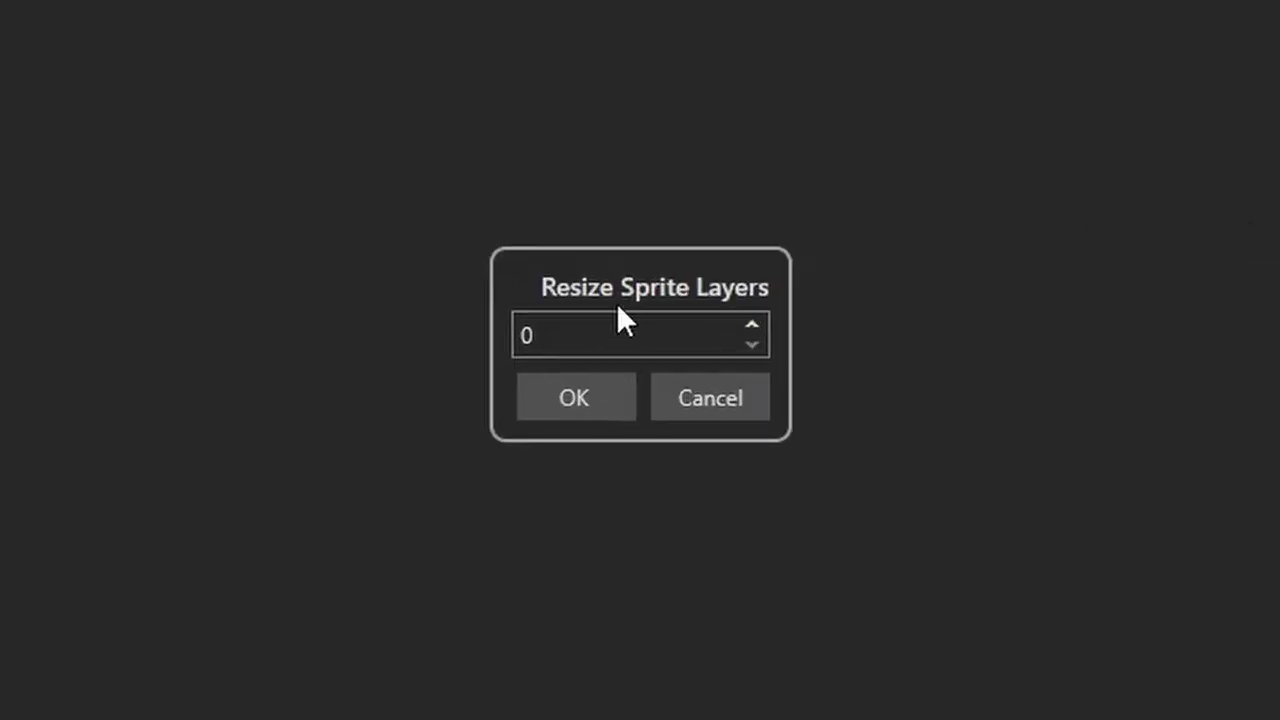
{"action": "left_click", "coordinate": [617, 331]}
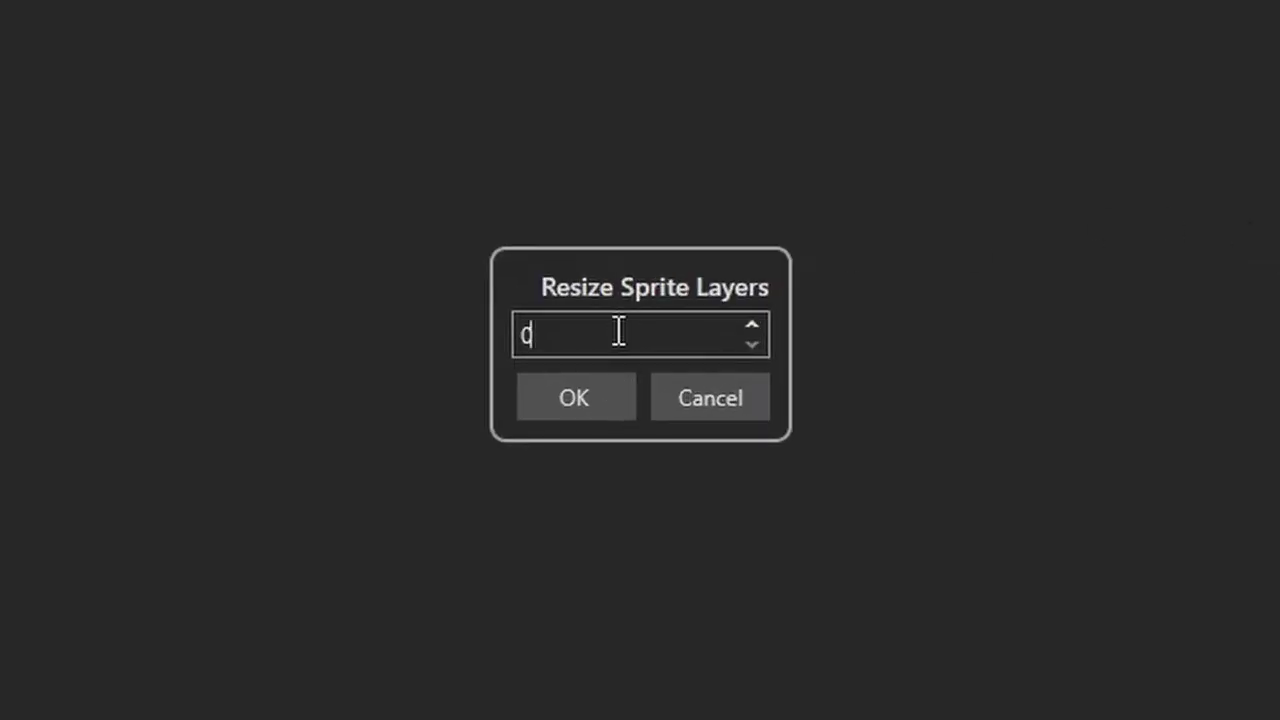
{"action": "key", "text": "BackSpace"}
{"action": "type", "text": "5"}
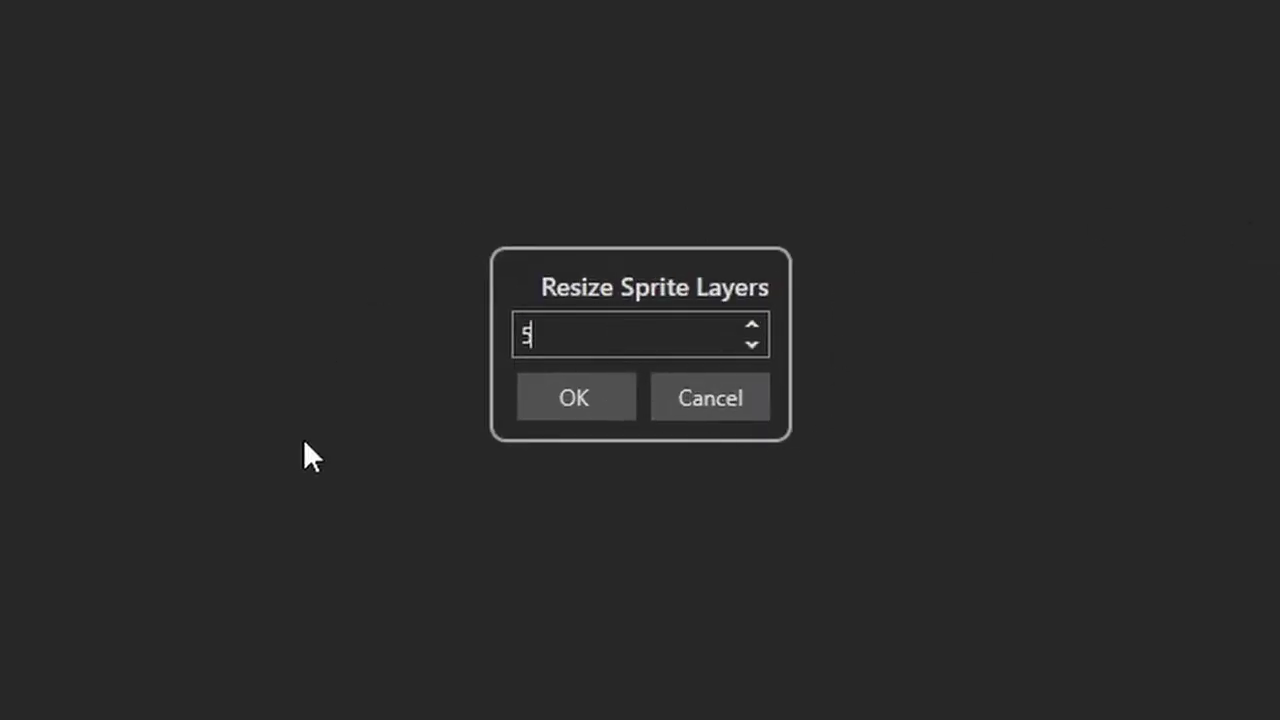
{"action": "left_click", "coordinate": [549, 413]}
Name layers 000–002 Body, Chest and Back
{"action": "left_click", "coordinate": [218, 74]}
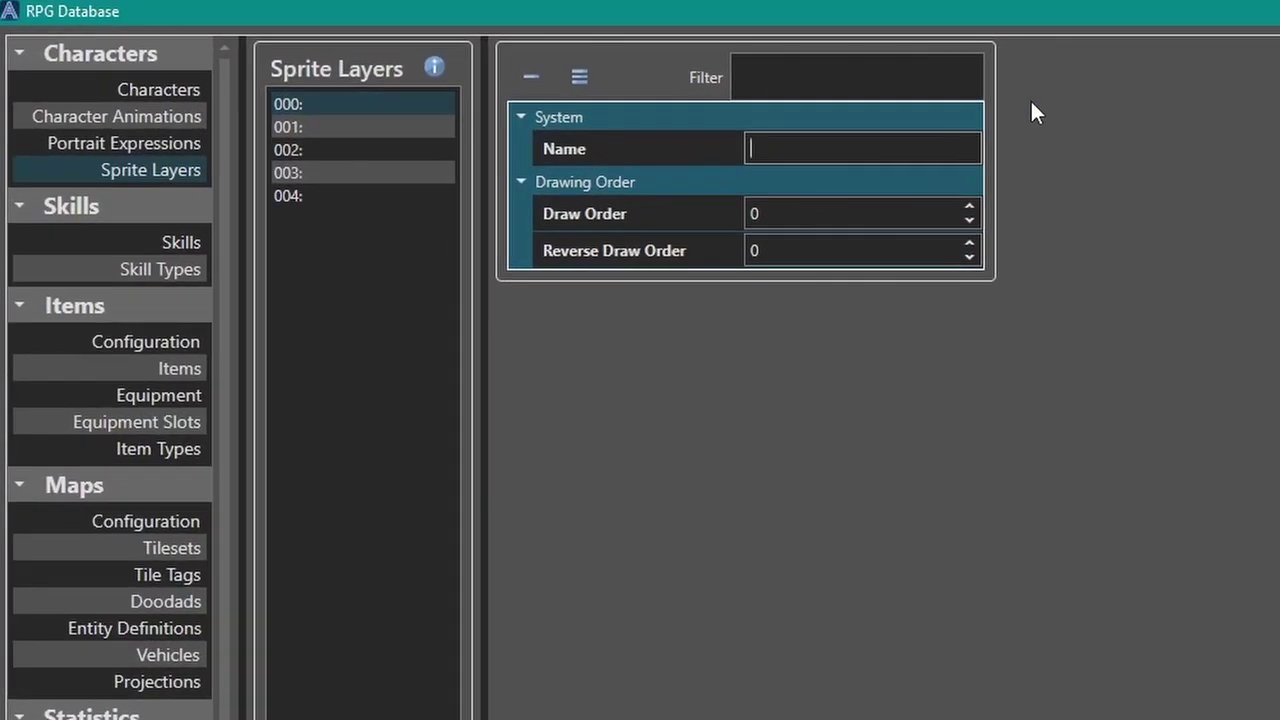
{"action": "type", "text": "Body"}
{"action": "left_click", "coordinate": [345, 130]}
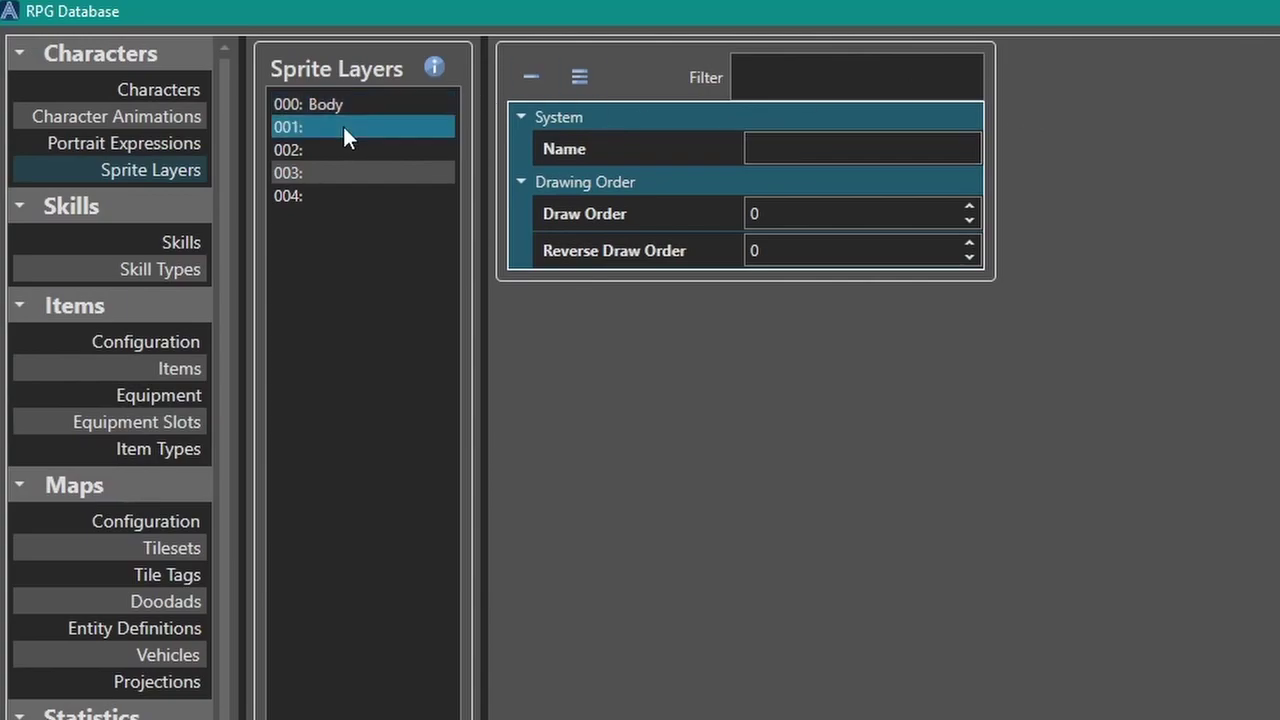
{"action": "left_click", "coordinate": [827, 148]}
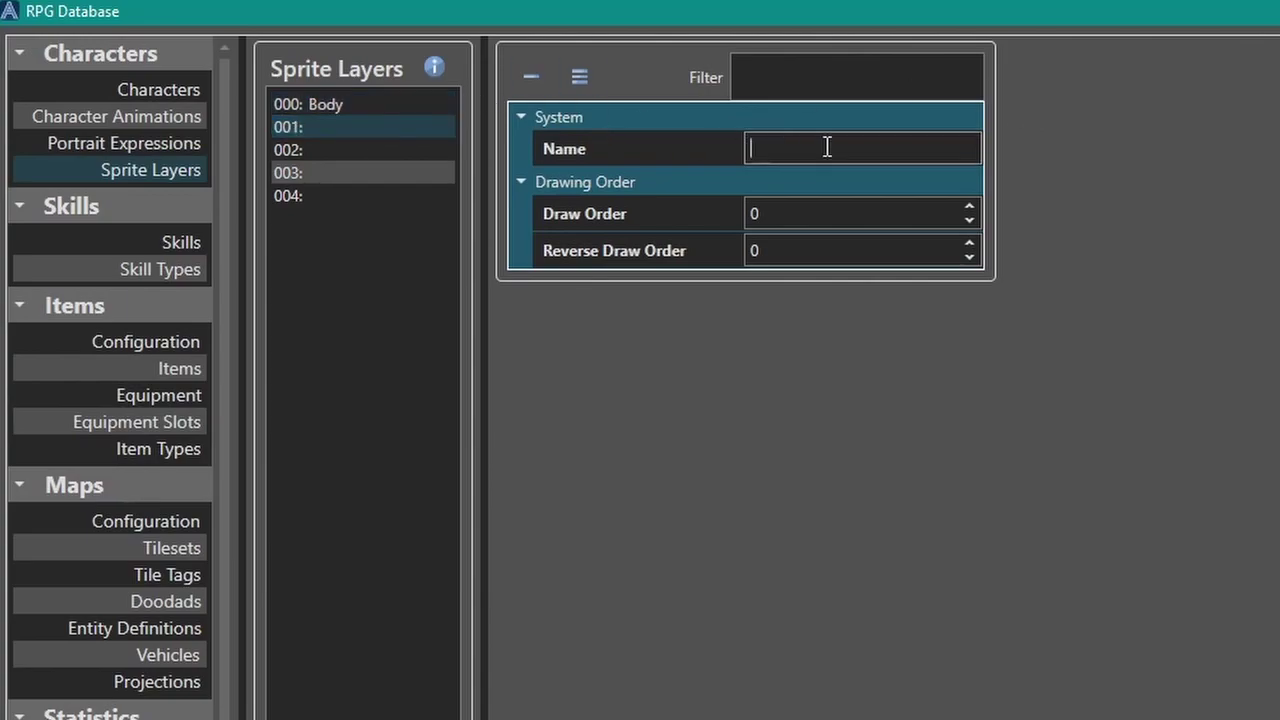
{"action": "type", "text": "Chest"}
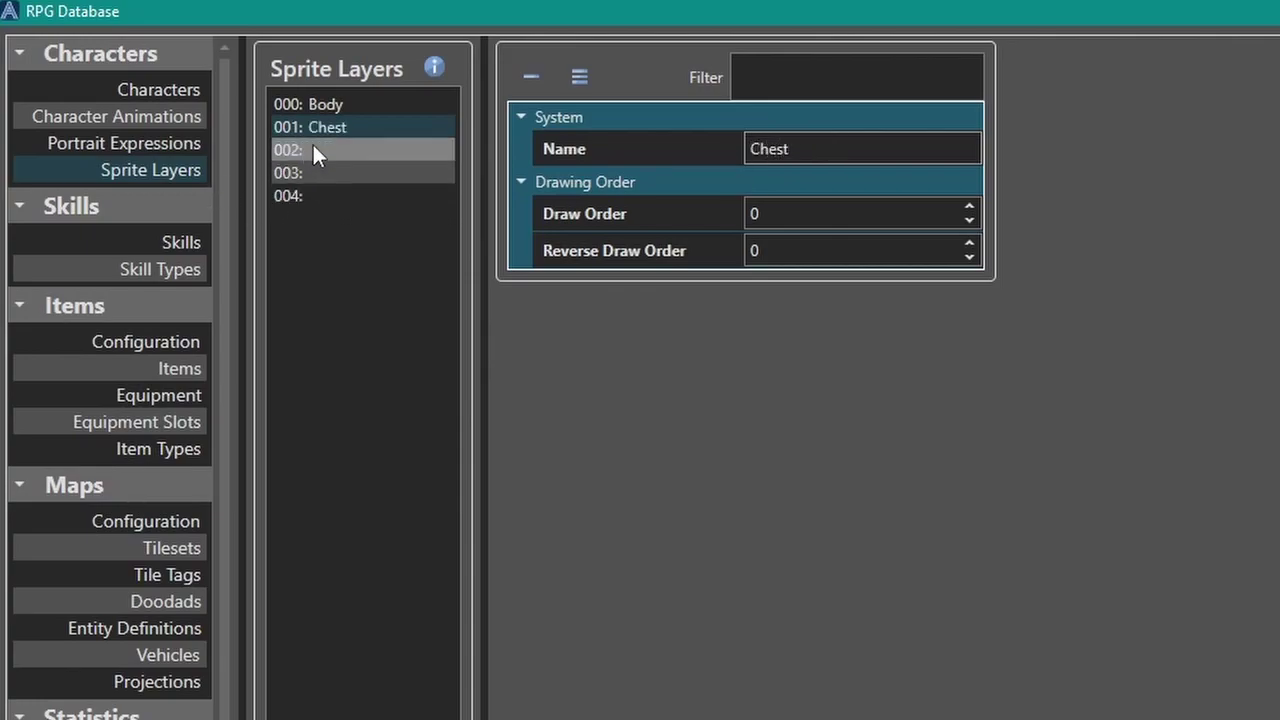
{"action": "left_click", "coordinate": [314, 150]}
{"action": "left_click", "coordinate": [830, 150]}
{"action": "type", "text": "Back"}
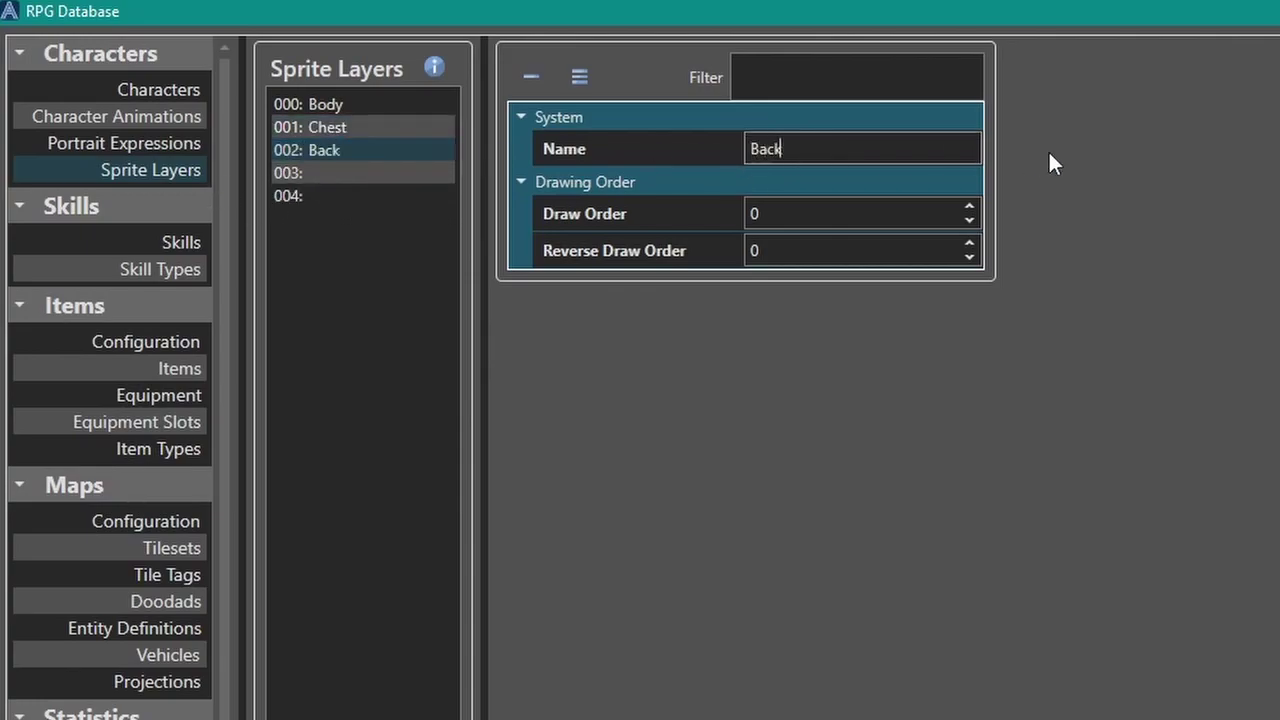
Name layer 003 Pants and layer 004 Hair
{"action": "left_click", "coordinate": [330, 172]}
{"action": "left_click", "coordinate": [862, 147]}
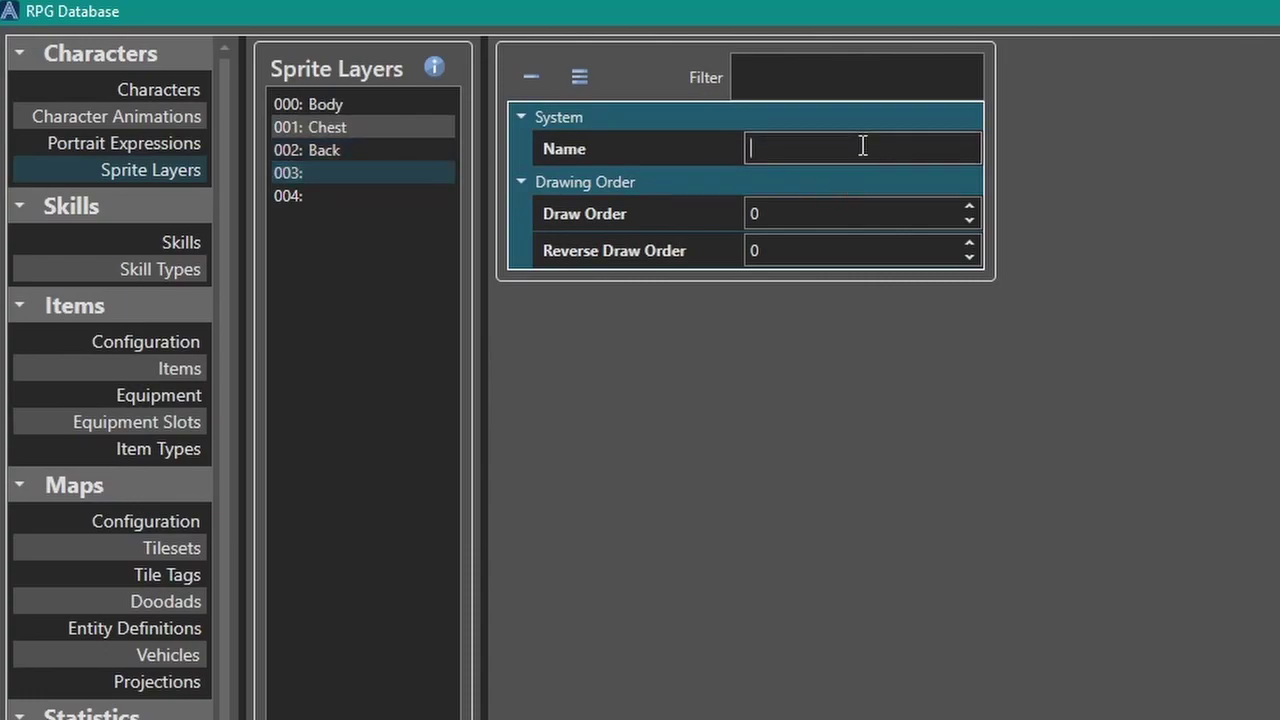
{"action": "type", "text": "Pants"}
{"action": "left_click", "coordinate": [366, 194]}
{"action": "left_click", "coordinate": [852, 150]}
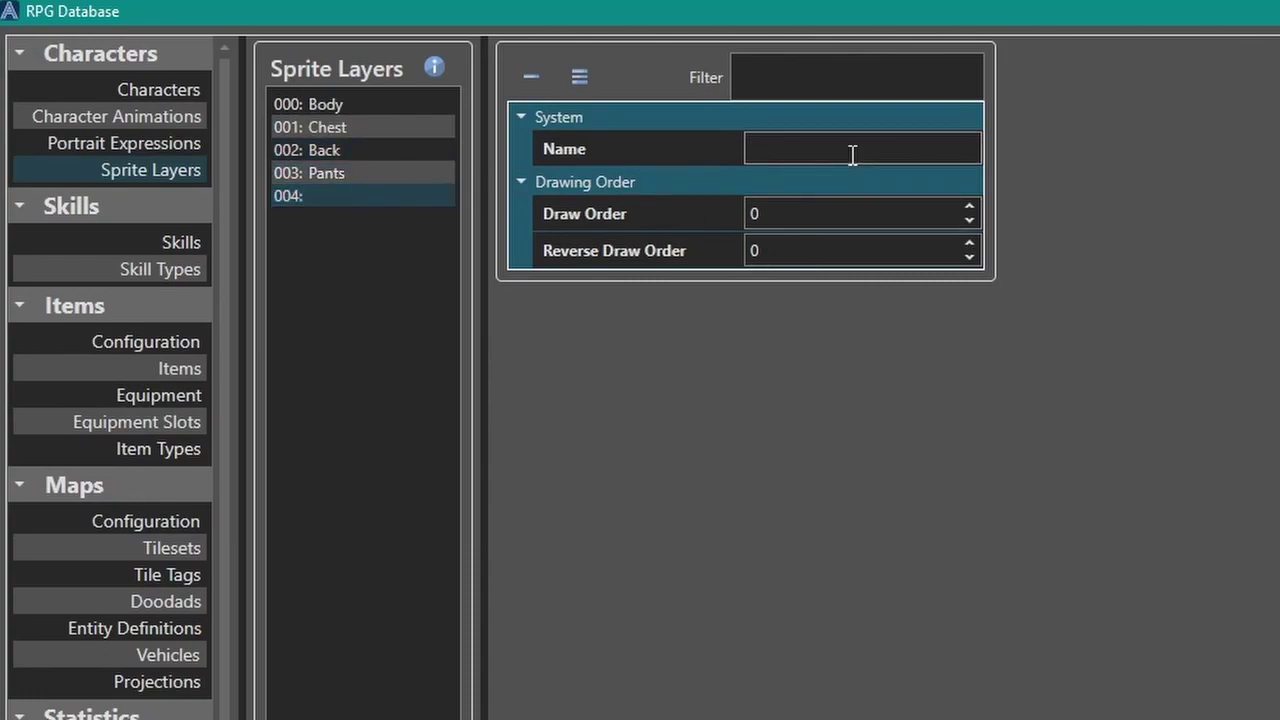
{"action": "type", "text": "Ha"}
{"action": "key", "text": "BackSpace"}
{"action": "type", "text": "rrrm"}
{"action": "key", "text": "BackSpace"}
{"action": "key", "text": "BackSpace"}
{"action": "key", "text": "BackSpace"}
{"action": "key", "text": "BackSpace"}
{"action": "type", "text": "ir"}
Rename the Pants layer to Trousers
{"action": "left_click", "coordinate": [340, 174]}
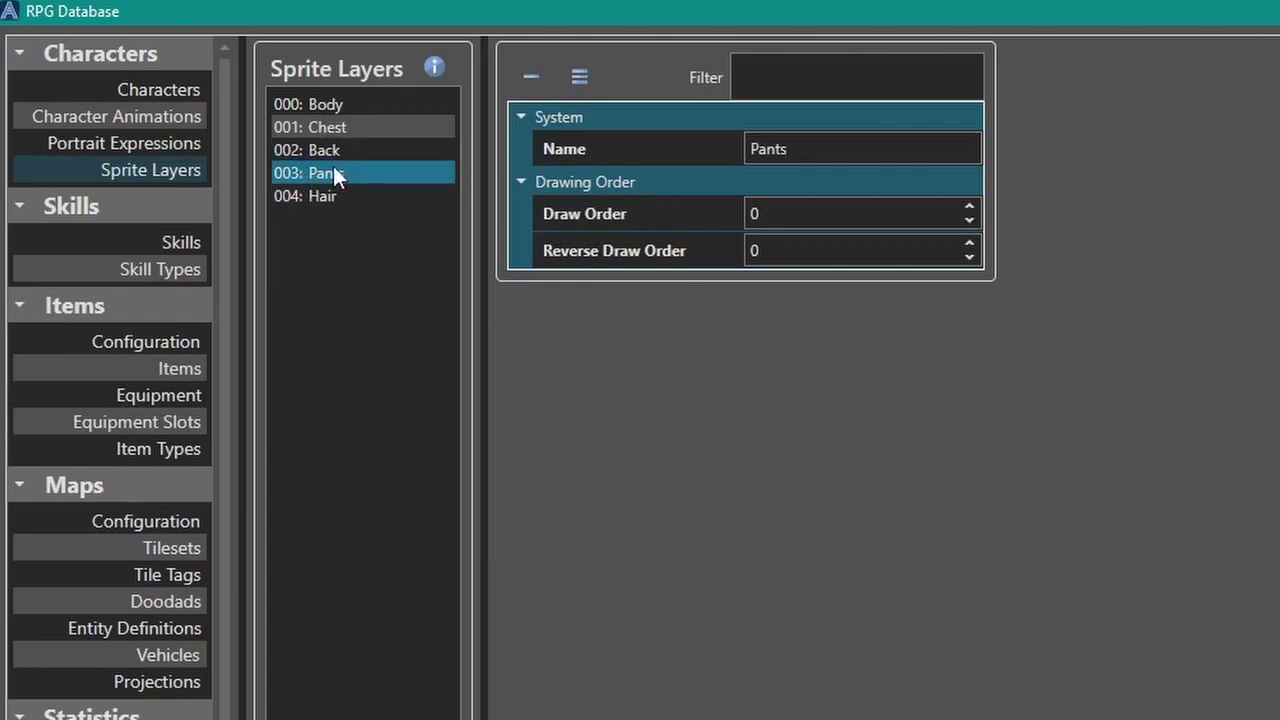
{"action": "left_click", "coordinate": [829, 140]}
{"action": "double_click", "coordinate": [838, 150]}
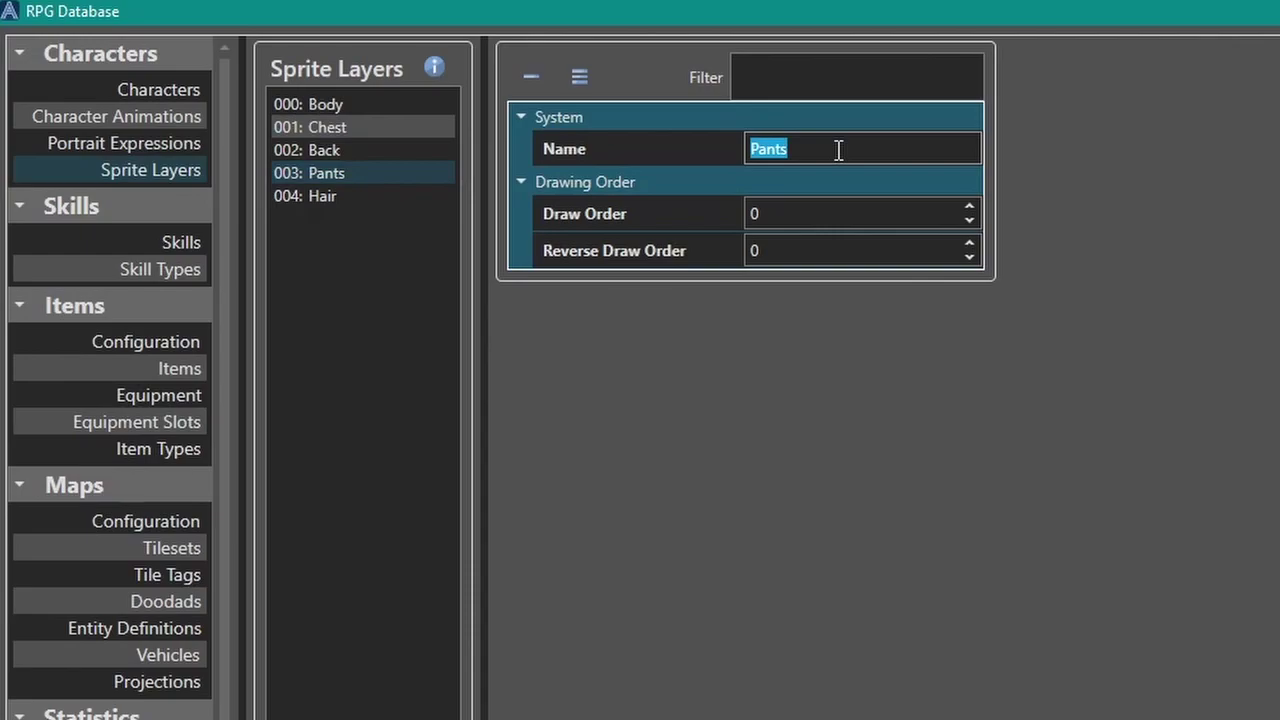
{"action": "type", "text": "Trousers"}
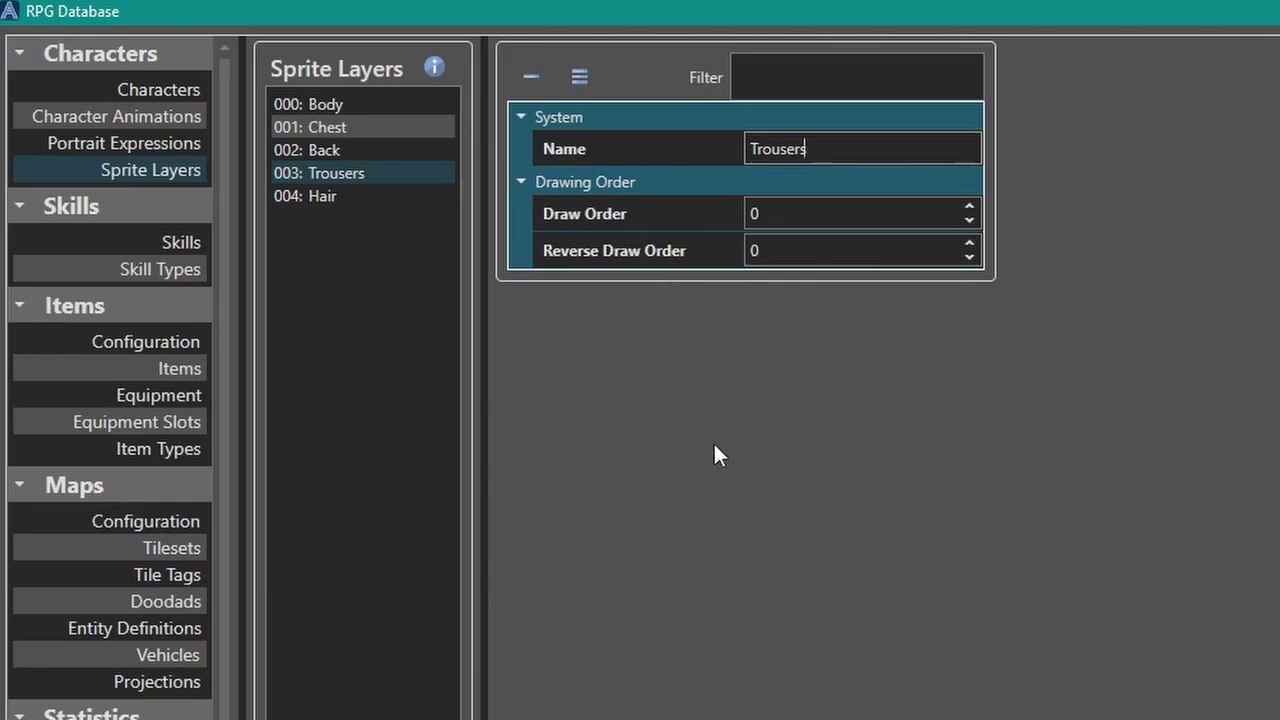
Open character 000 Bertimus Maximus's sprite selector and pick the red-haired block on bonus1.png
{"action": "left_click", "coordinate": [148, 90]}
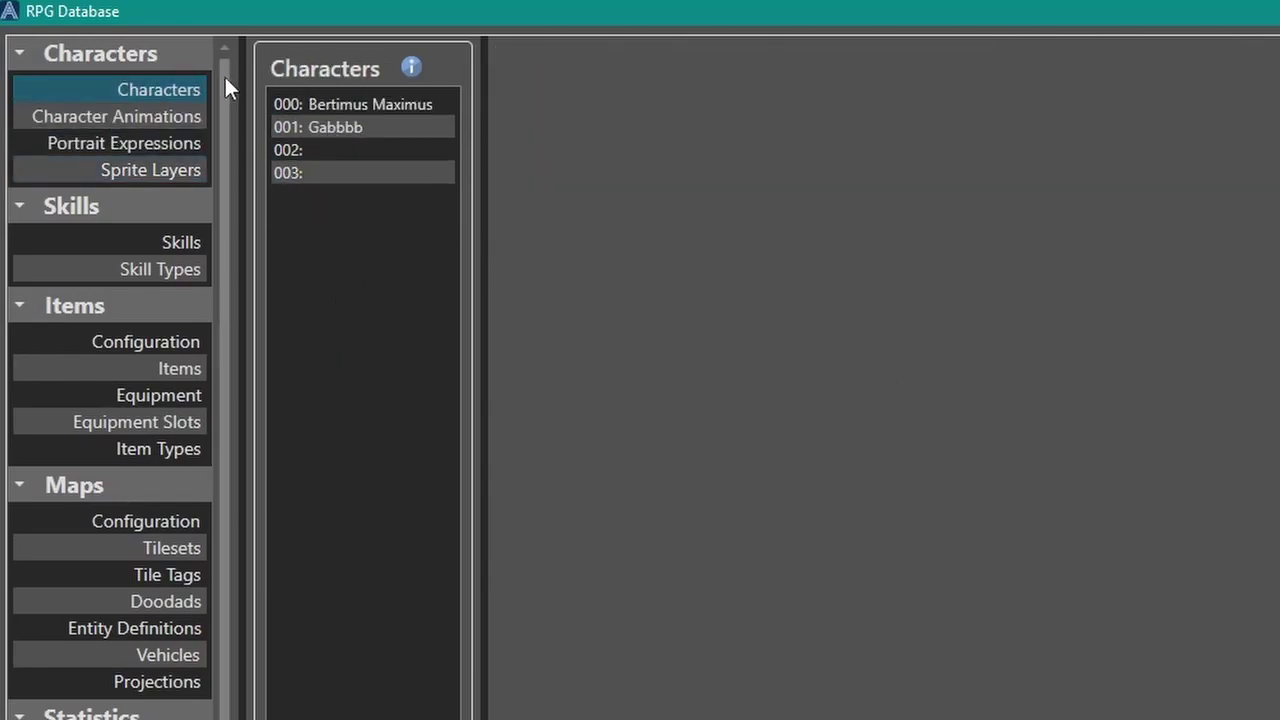
{"action": "left_click", "coordinate": [364, 104]}
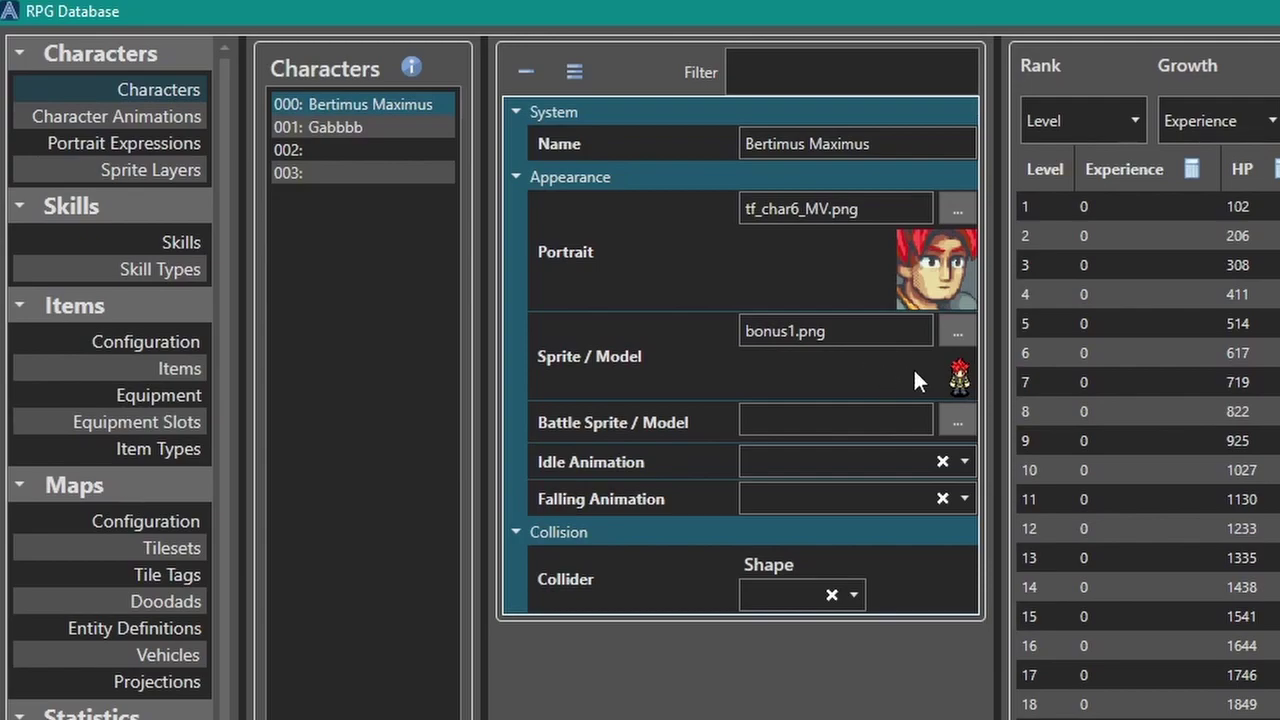
{"action": "left_click", "coordinate": [957, 335]}
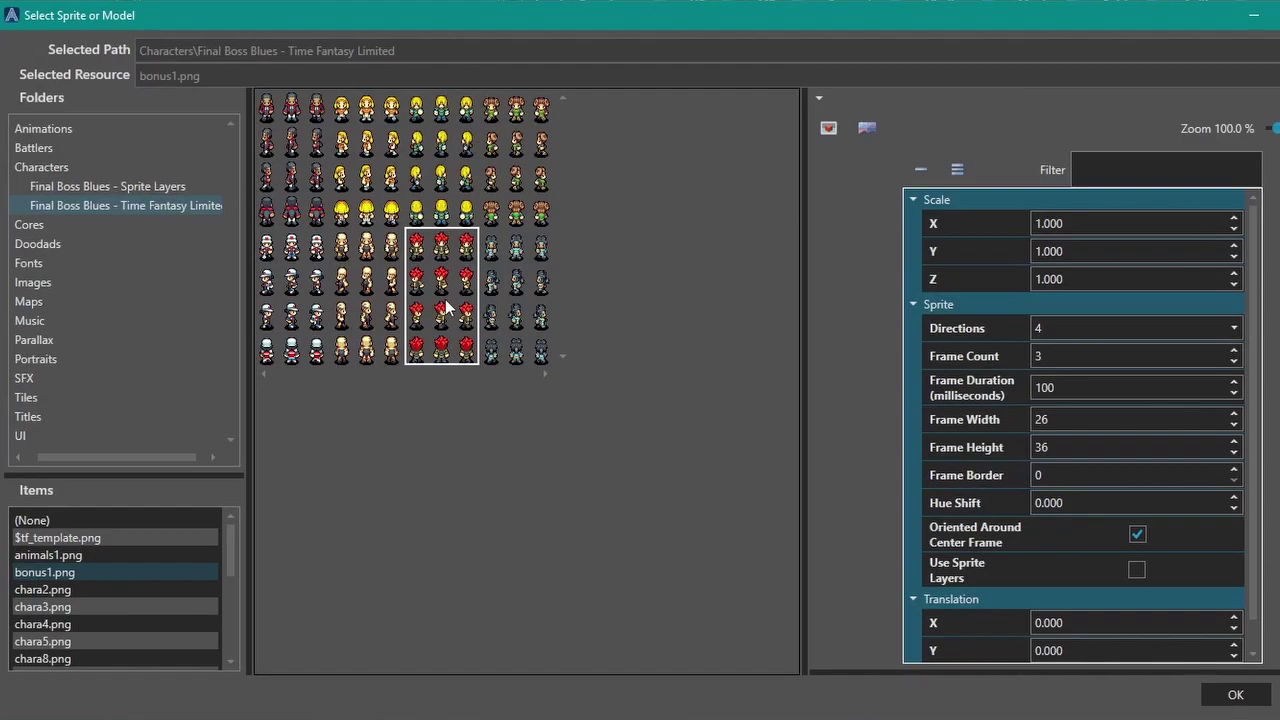
{"action": "scroll", "coordinate": [446, 308], "scroll_direction": "up", "scroll_amount": 3}
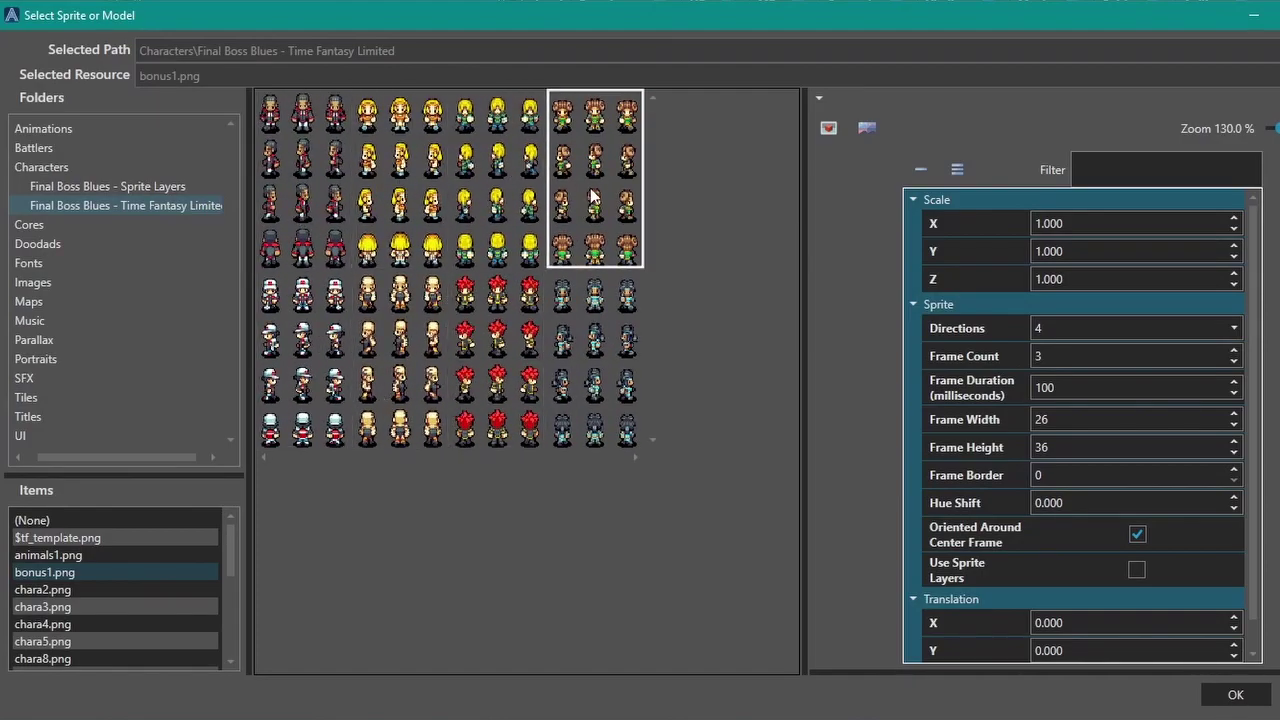
{"action": "left_click", "coordinate": [598, 365]}
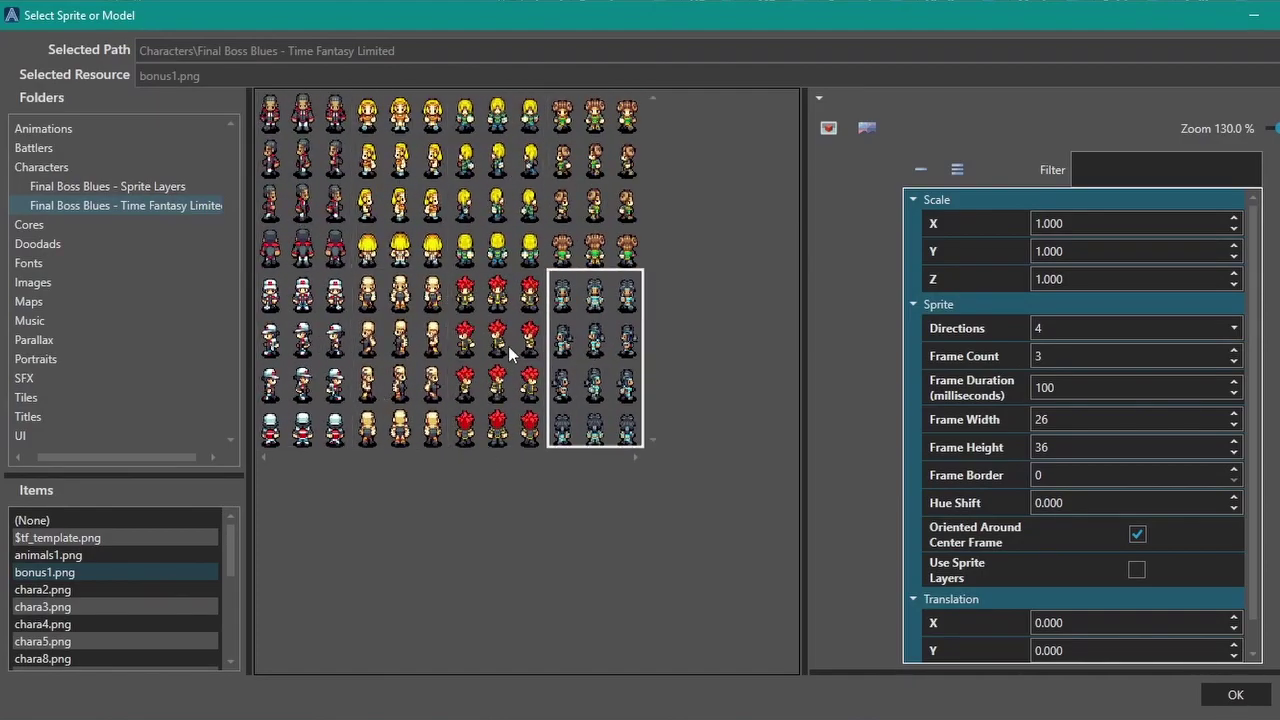
{"action": "left_click", "coordinate": [508, 346]}
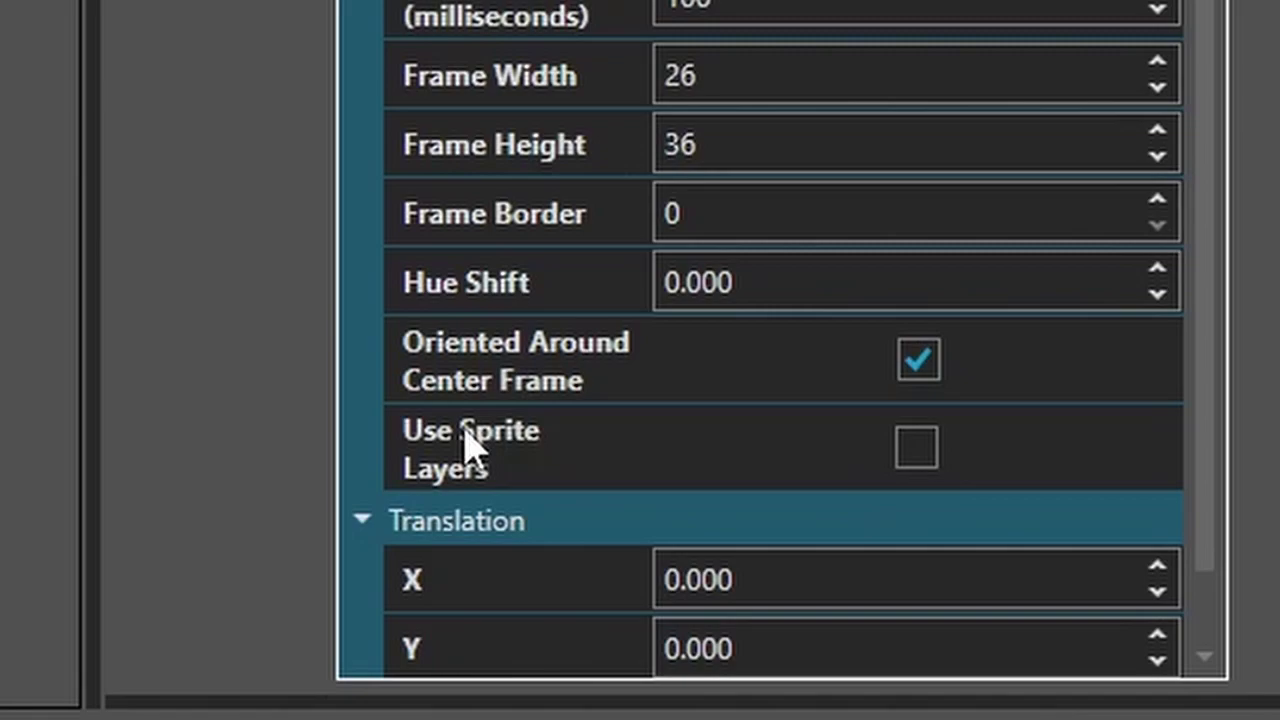
Turn on Use Sprite Layers and browse the Final Boss Blues character folders
{"action": "left_click", "coordinate": [919, 461]}
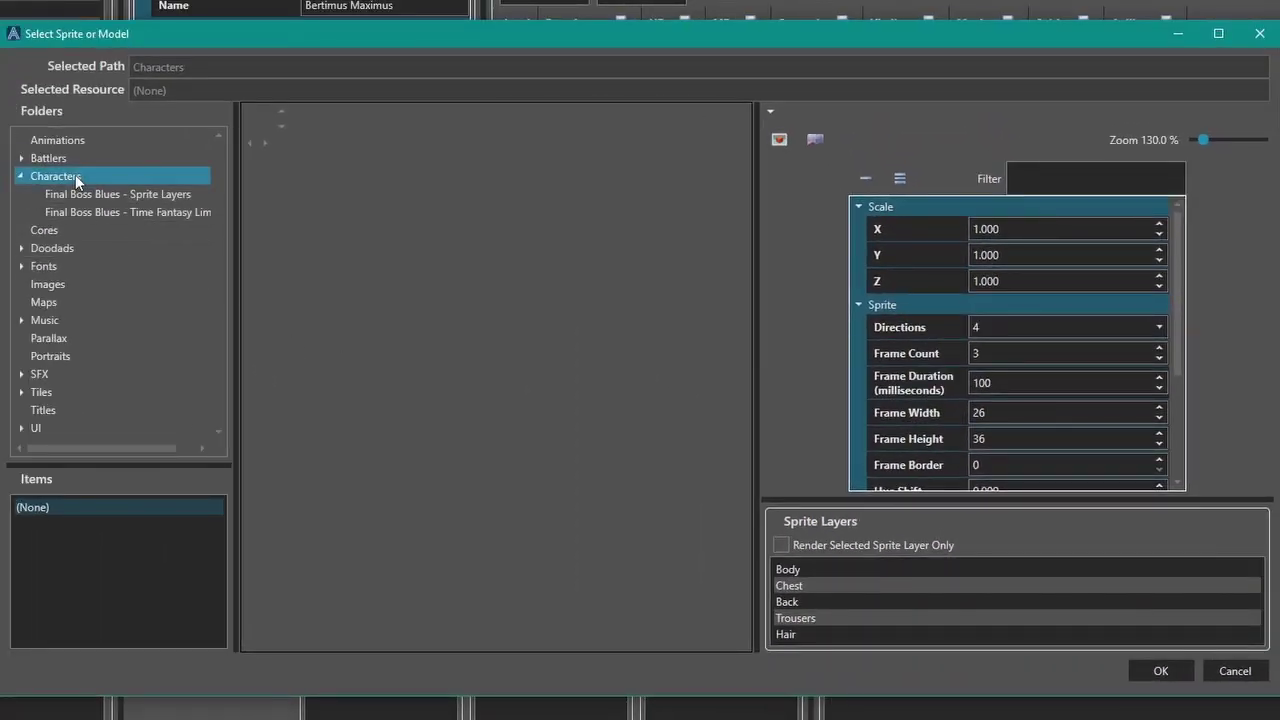
{"action": "left_click", "coordinate": [84, 213]}
{"action": "left_click", "coordinate": [96, 554]}
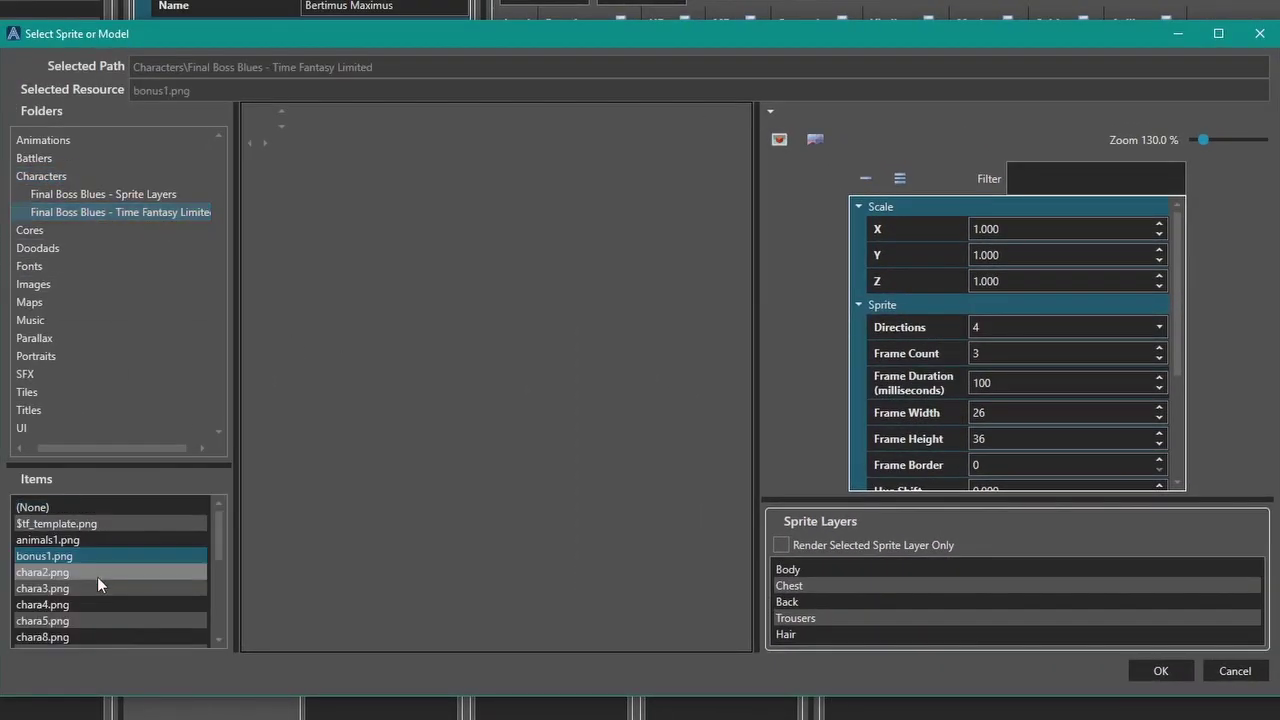
{"action": "left_click", "coordinate": [56, 523]}
{"action": "left_click", "coordinate": [100, 194]}
{"action": "left_click", "coordinate": [63, 182]}
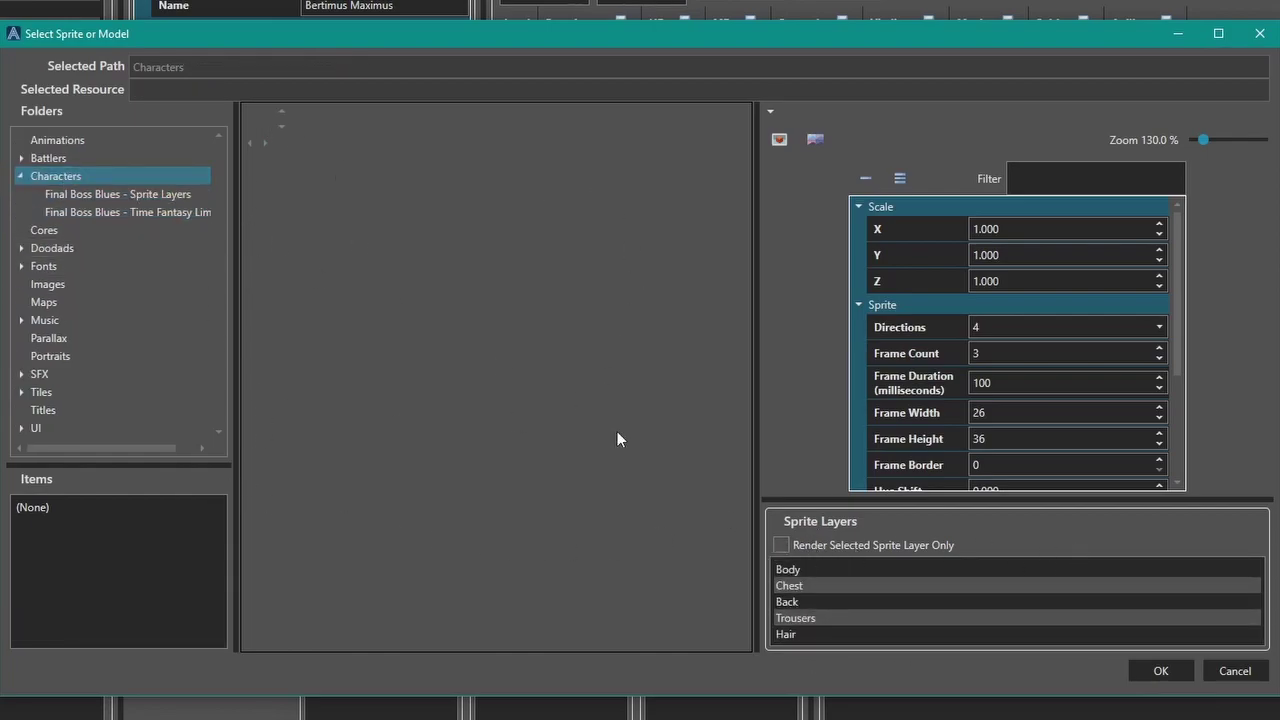
Check the Body, Back, Trousers and Hair layers, then open the Final Boss Blues - Sprite Layers folder
{"action": "left_click", "coordinate": [823, 570]}
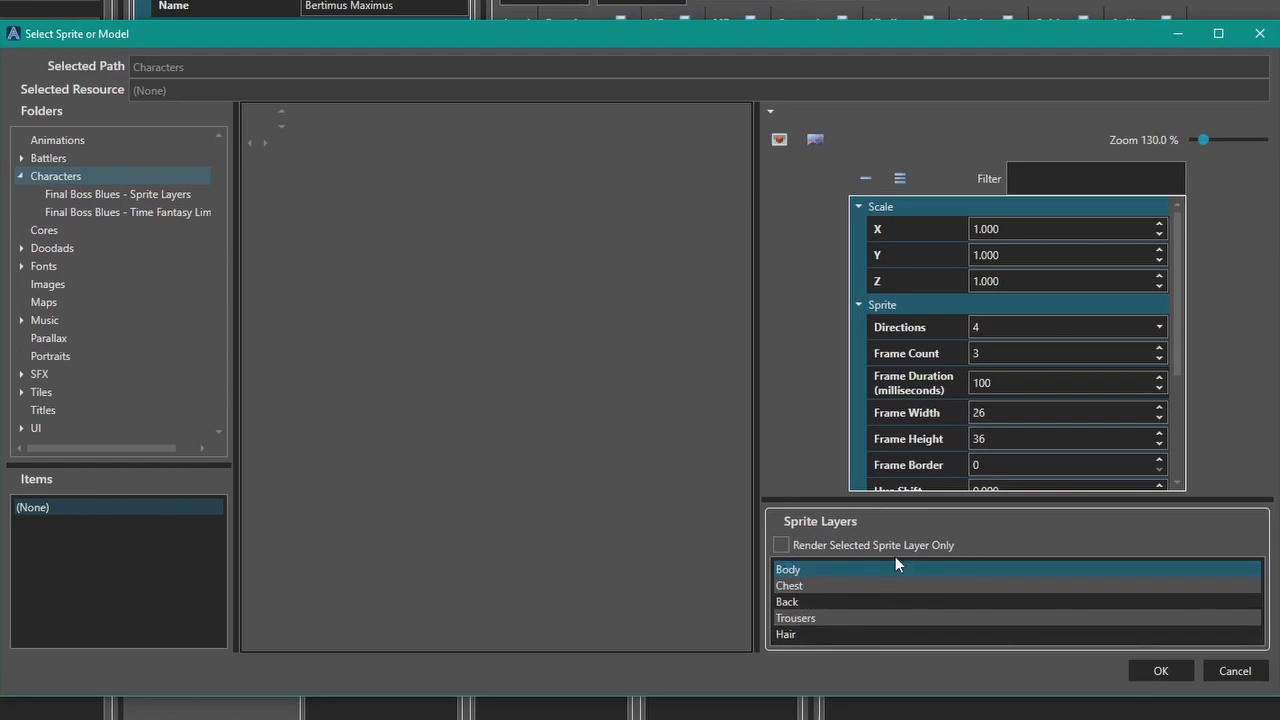
{"action": "left_click", "coordinate": [796, 601]}
{"action": "left_click", "coordinate": [803, 618]}
{"action": "left_click", "coordinate": [806, 632]}
{"action": "left_click", "coordinate": [808, 568]}
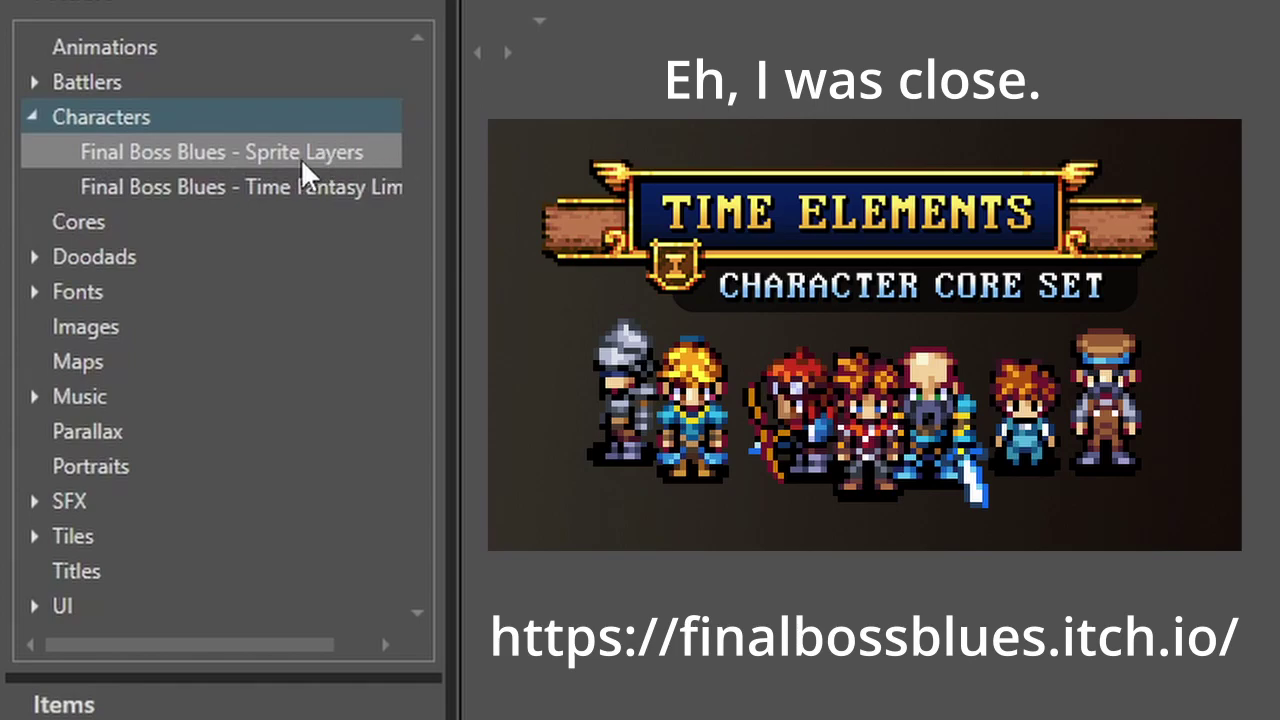
{"action": "left_click", "coordinate": [245, 153]}
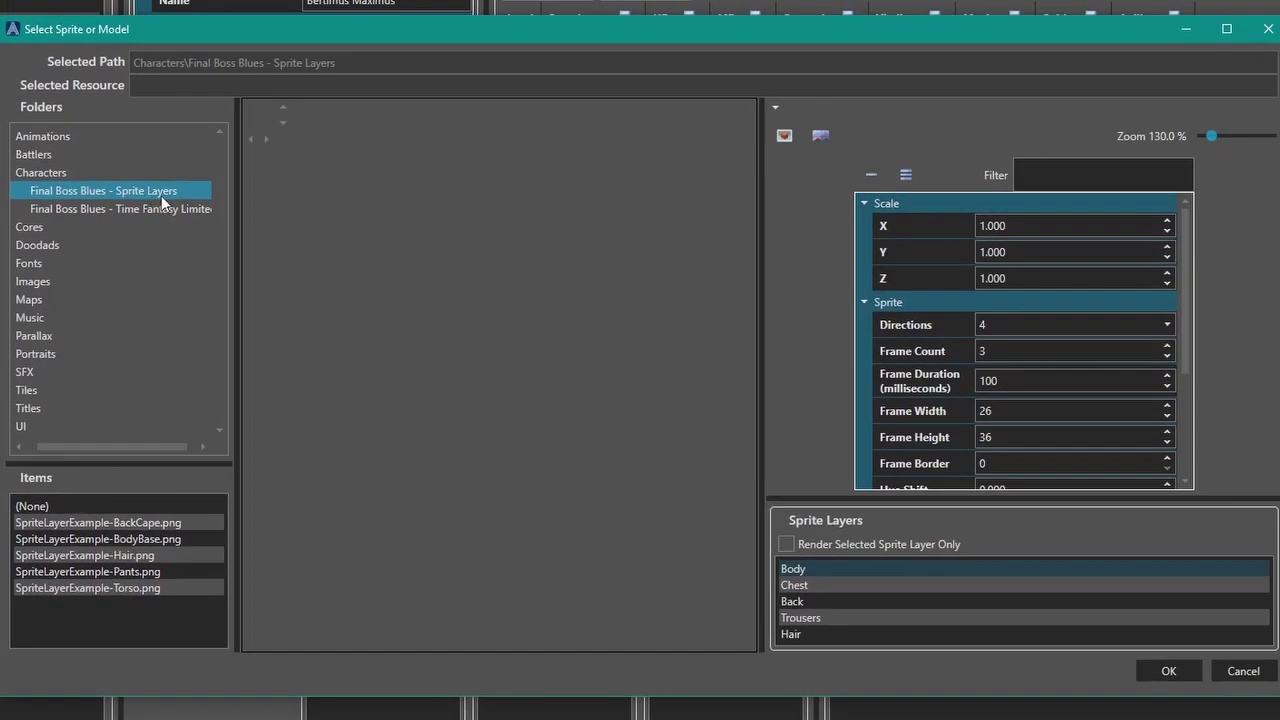
{"action": "double_click", "coordinate": [335, 32]}
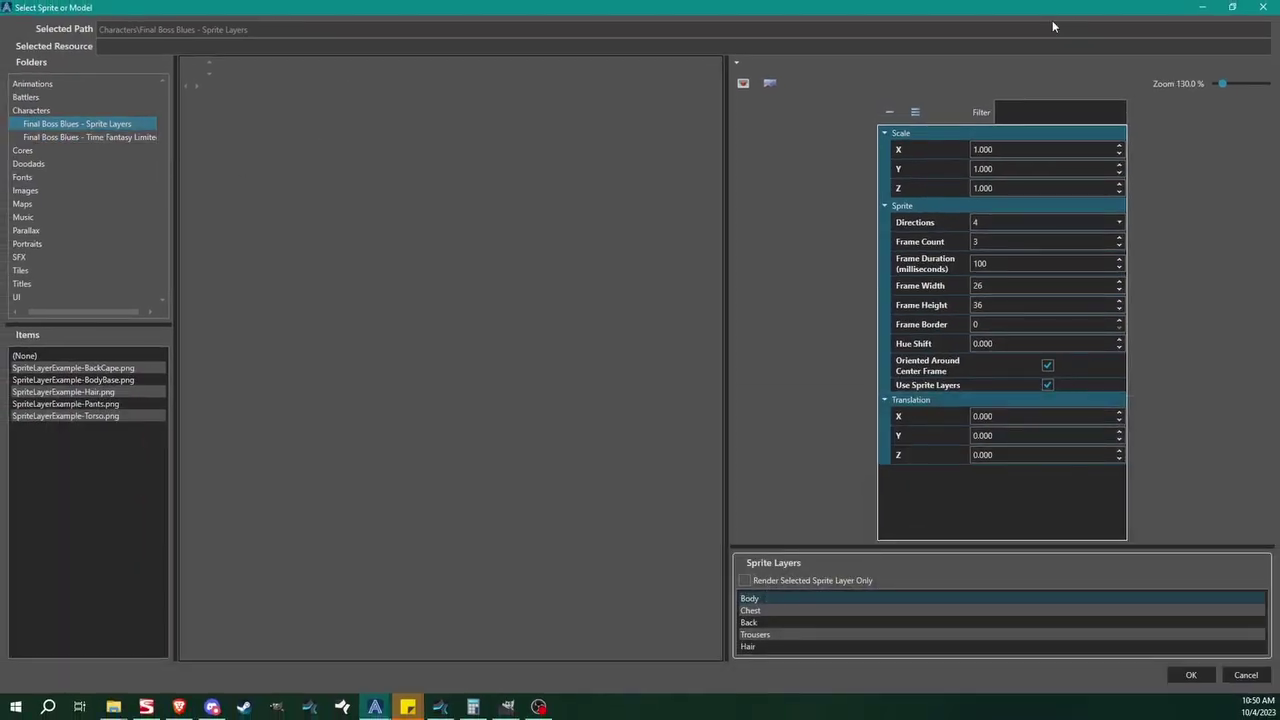
{"action": "left_click", "coordinate": [1202, 7]}
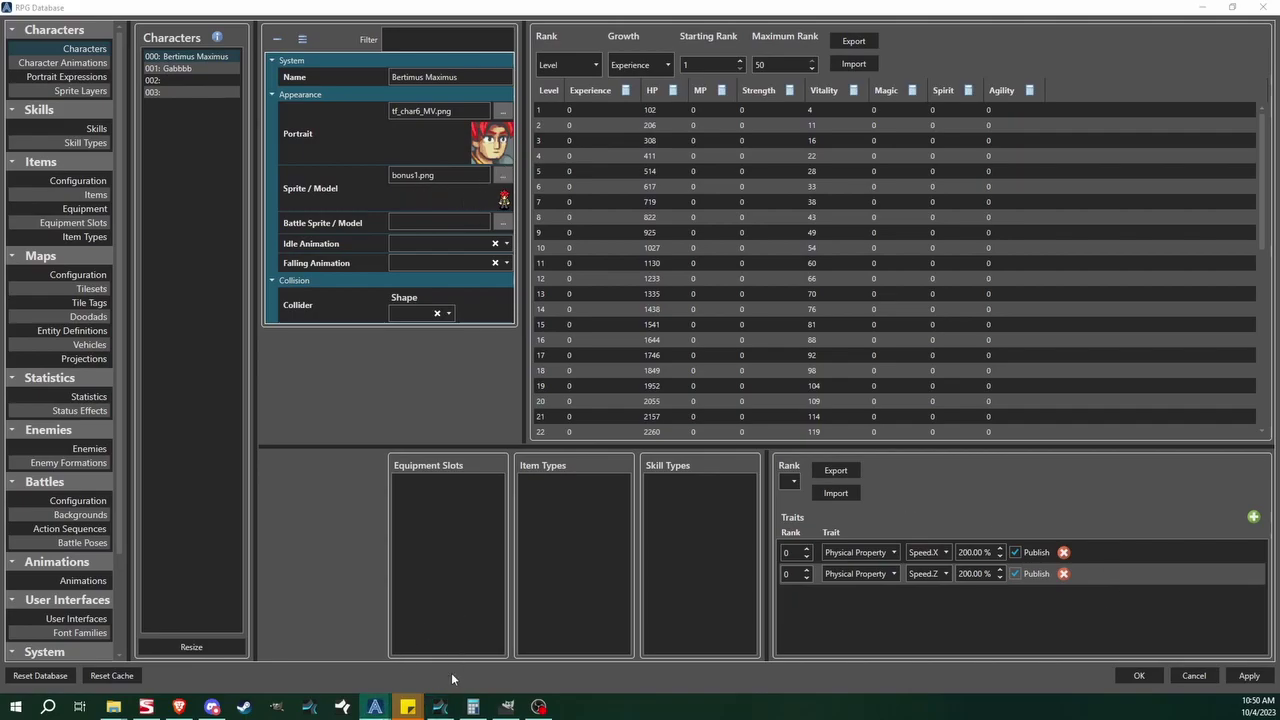
{"action": "mouse_move", "coordinate": [375, 707]}
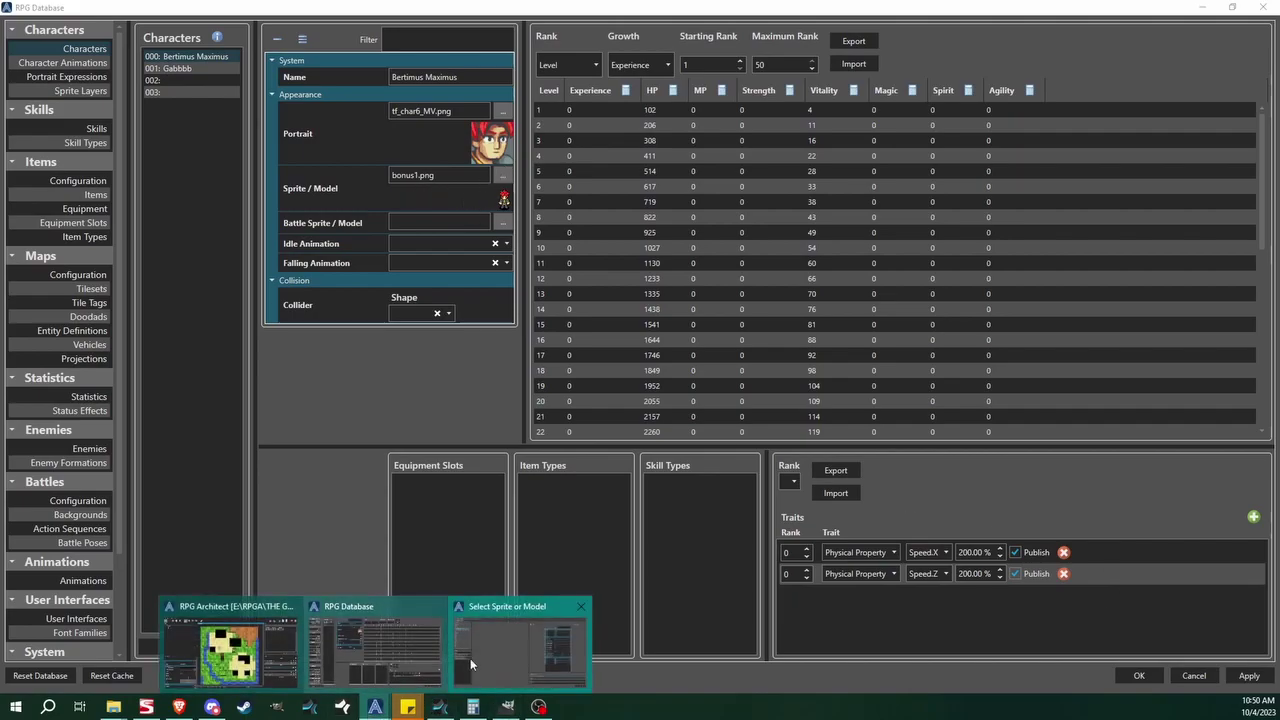
{"action": "left_click", "coordinate": [490, 644]}
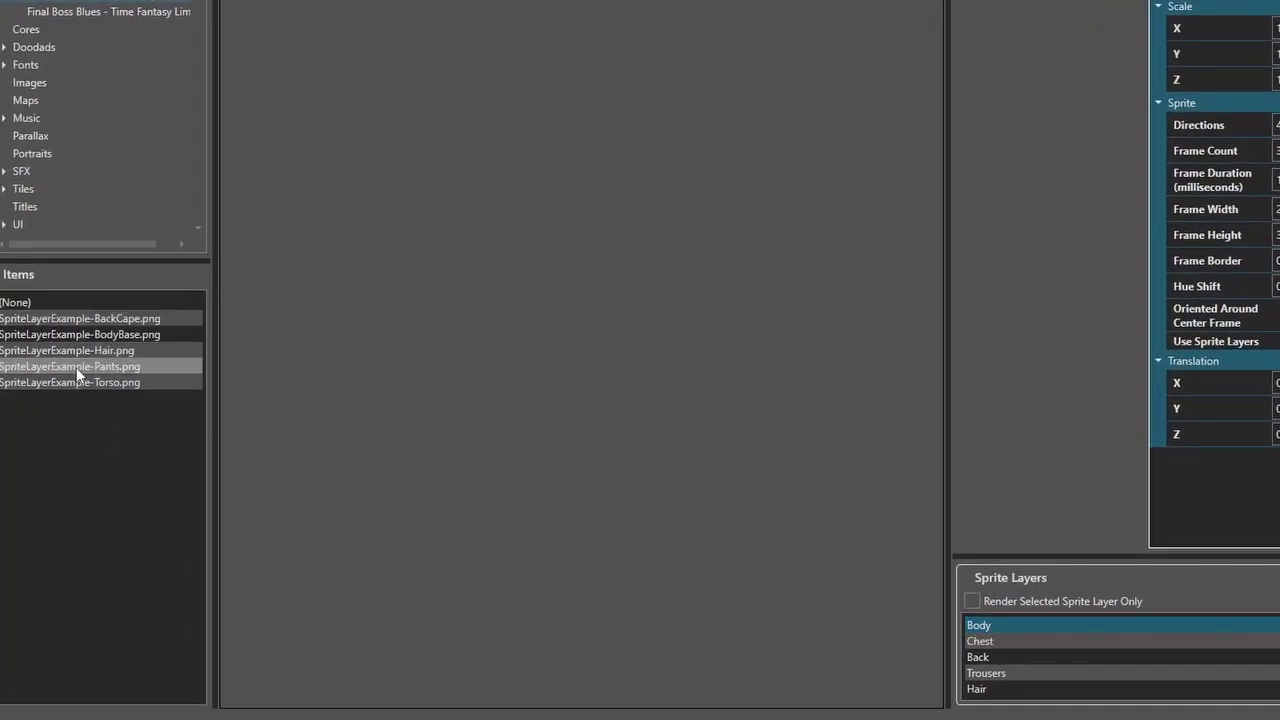
Assign SpriteLayerExample-BodyBase.png to the Body layer with 96 × 96 pixel frames
{"action": "left_click", "coordinate": [127, 338]}
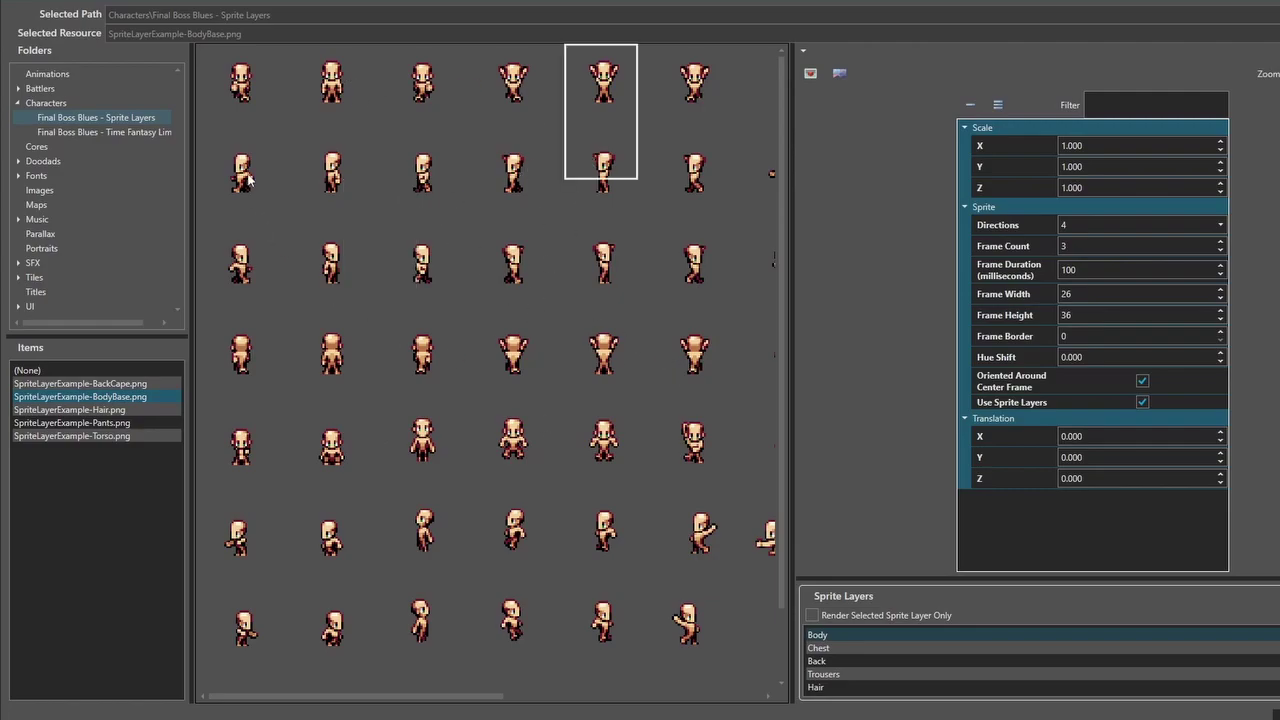
{"action": "left_click", "coordinate": [229, 86]}
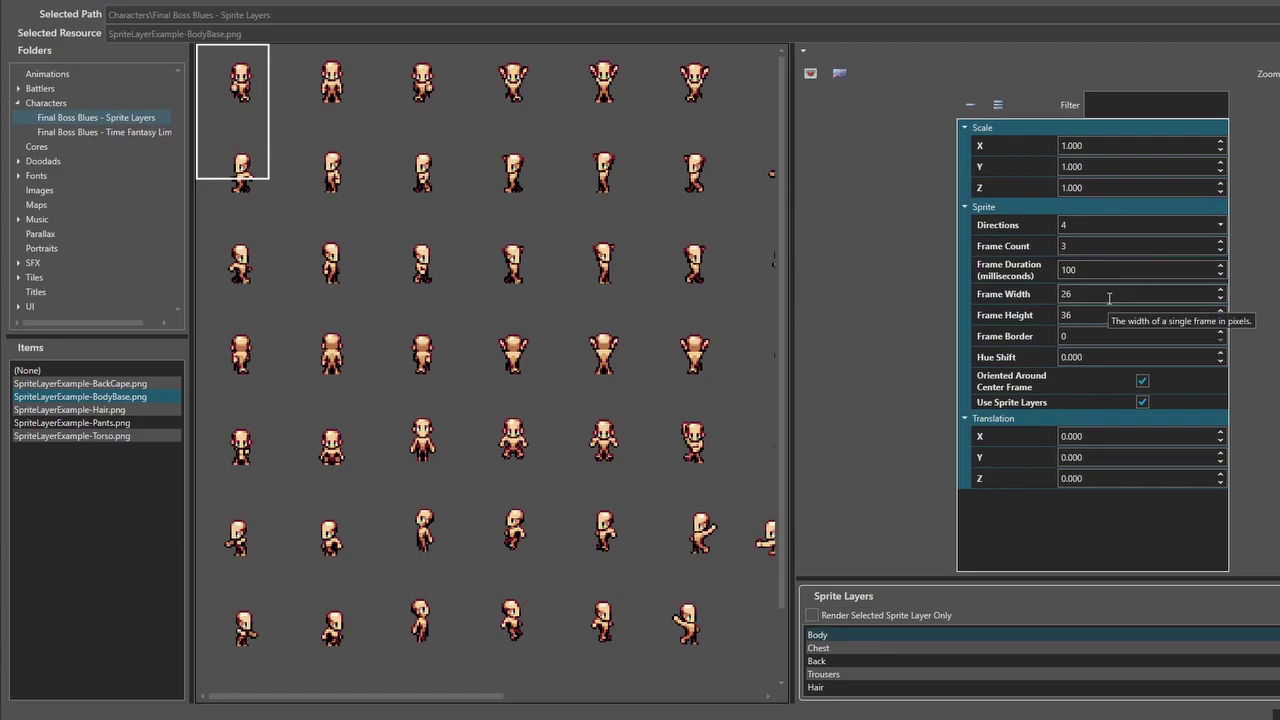
{"action": "double_click", "coordinate": [1065, 293]}
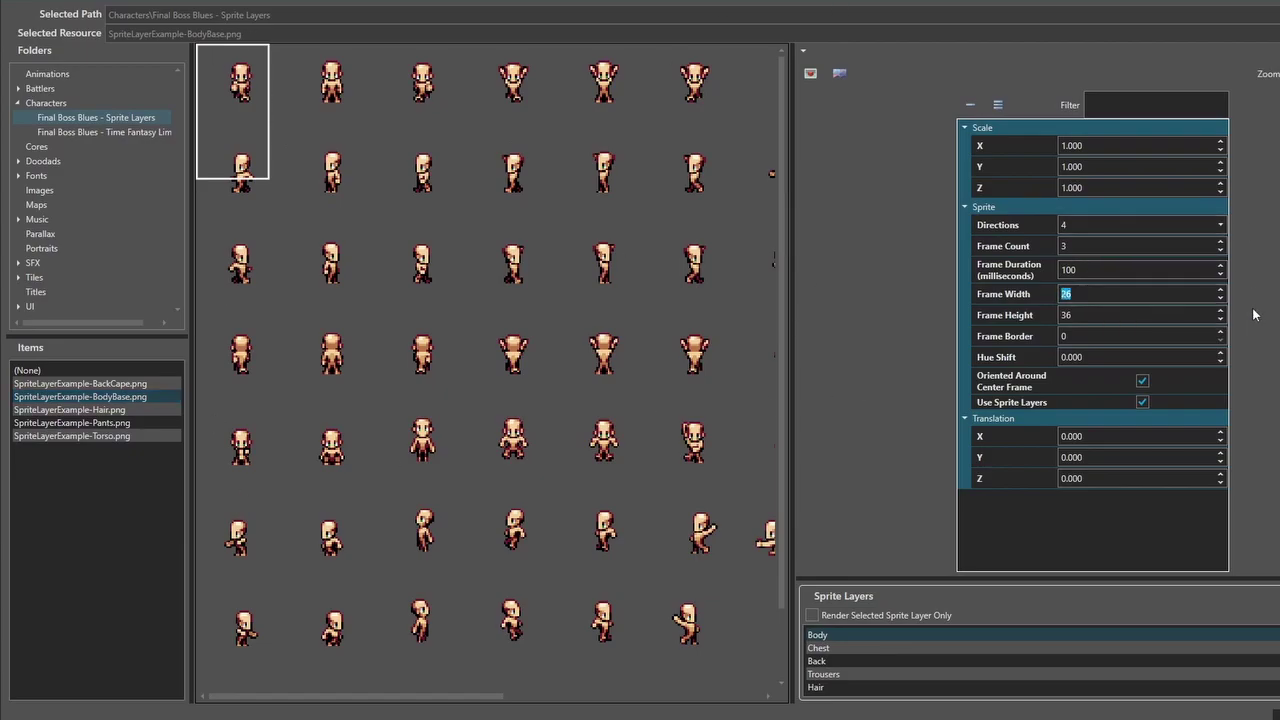
{"action": "type", "text": "96"}
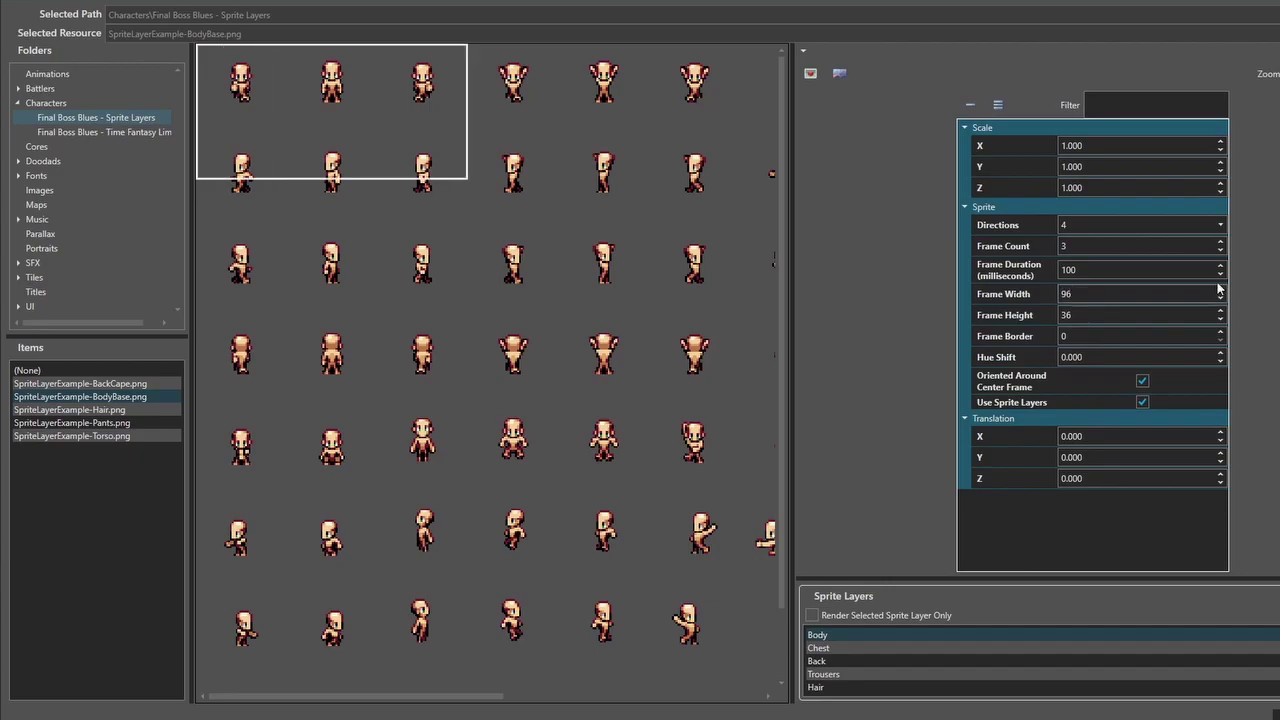
{"action": "double_click", "coordinate": [1096, 318]}
{"action": "type", "text": "96"}
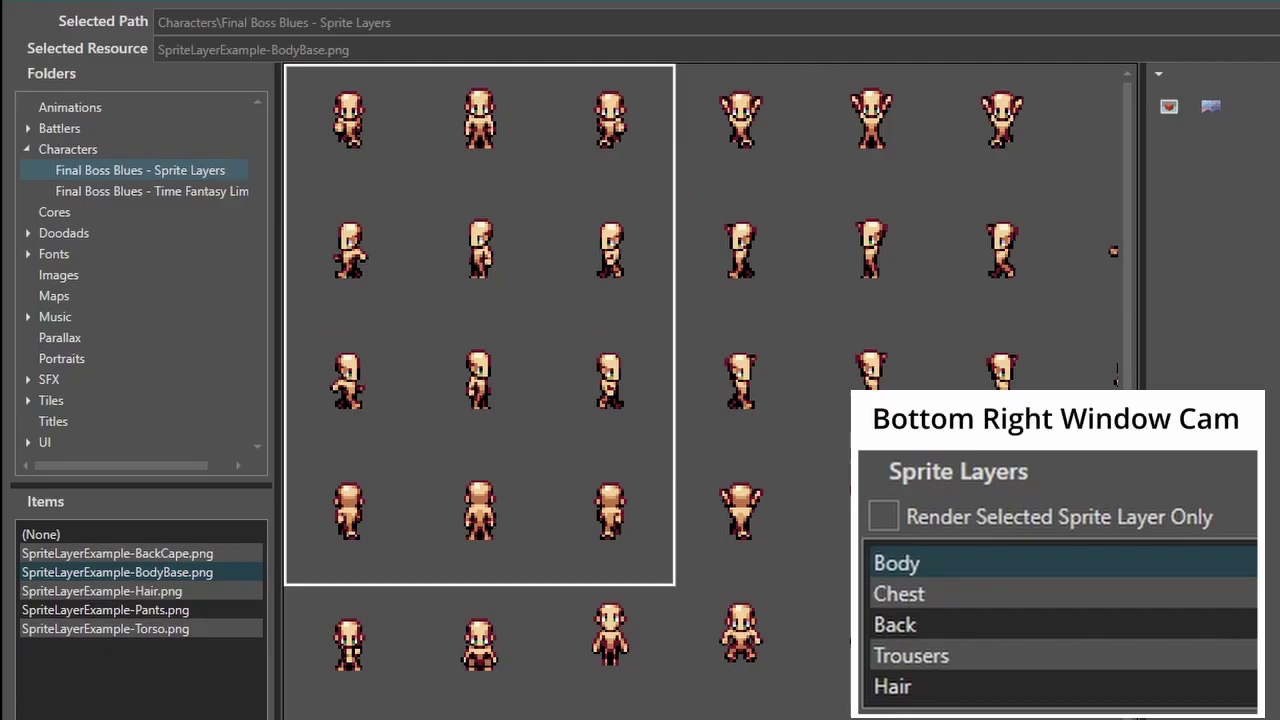
Give the Chest layer SpriteLayerExample-Torso.png
{"action": "left_click", "coordinate": [930, 560]}
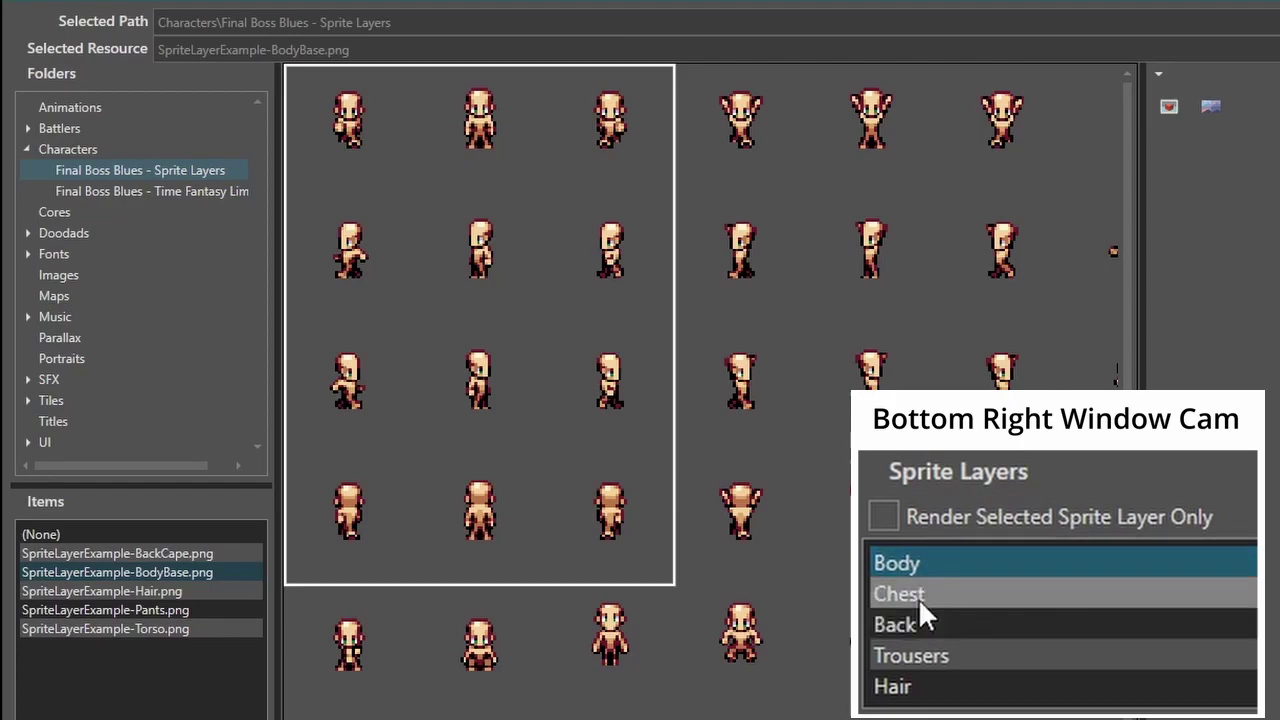
{"action": "left_click", "coordinate": [930, 598]}
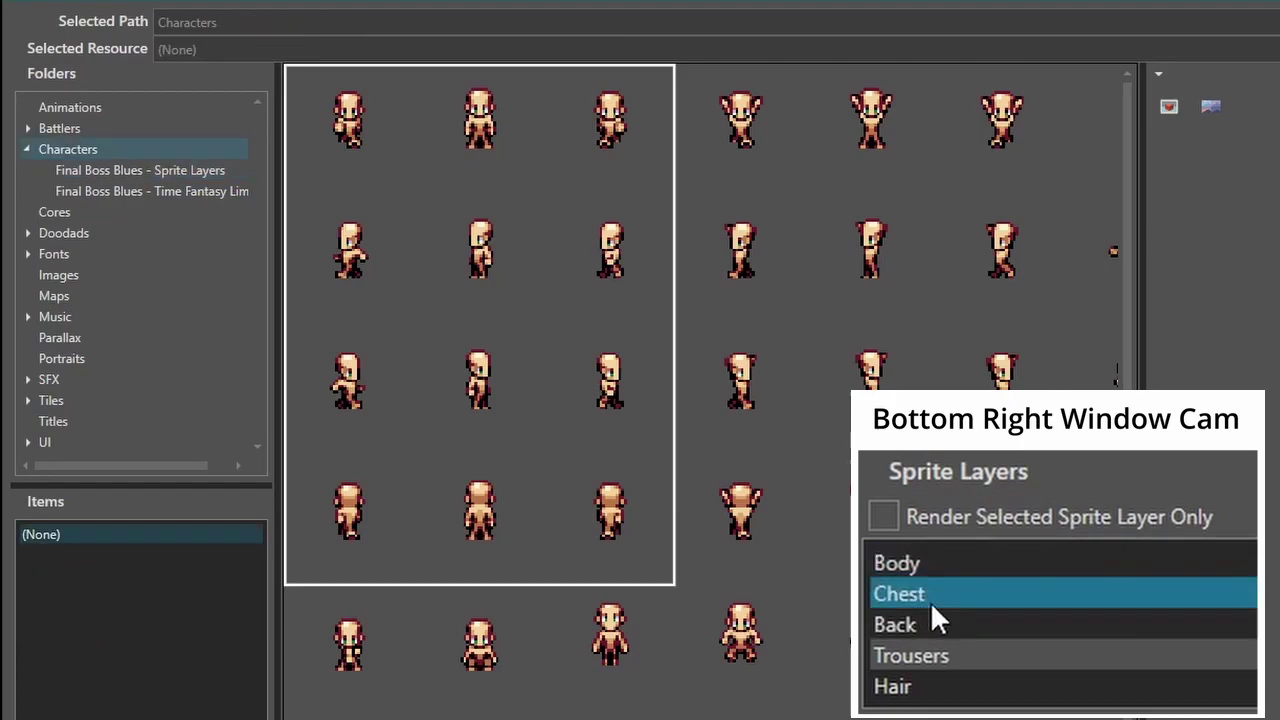
{"action": "left_click", "coordinate": [166, 170]}
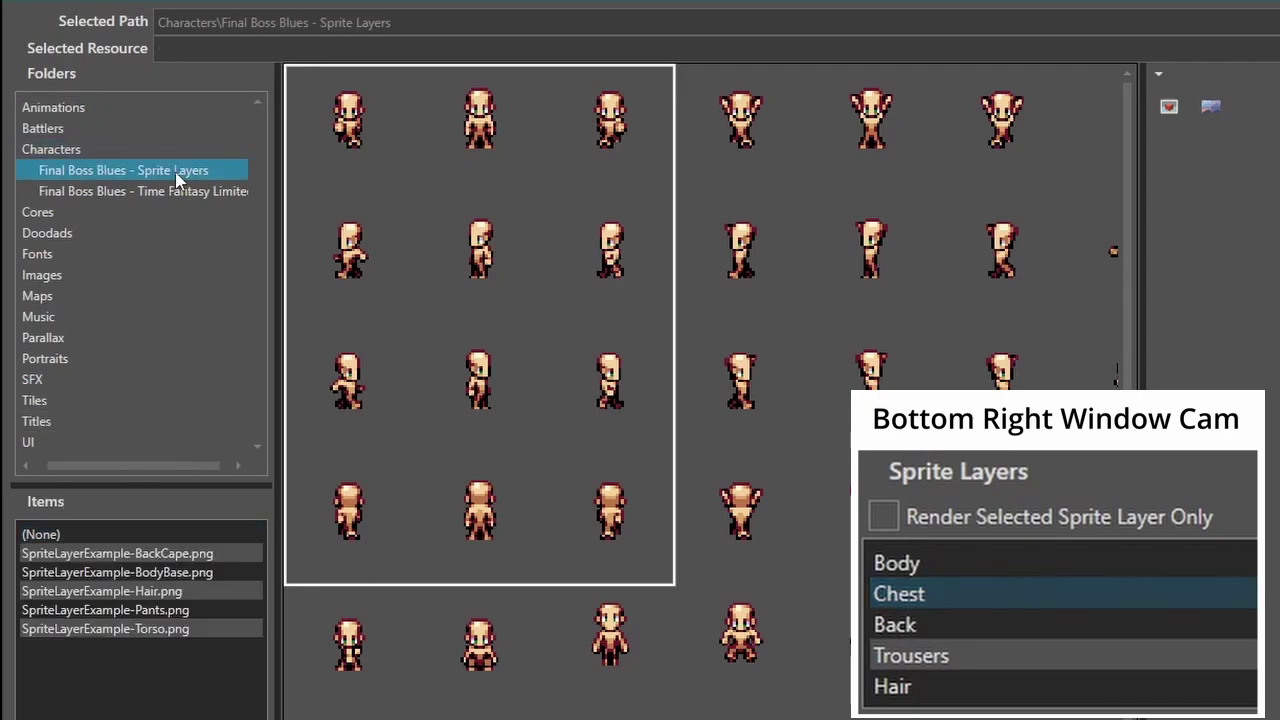
{"action": "left_click", "coordinate": [152, 632]}
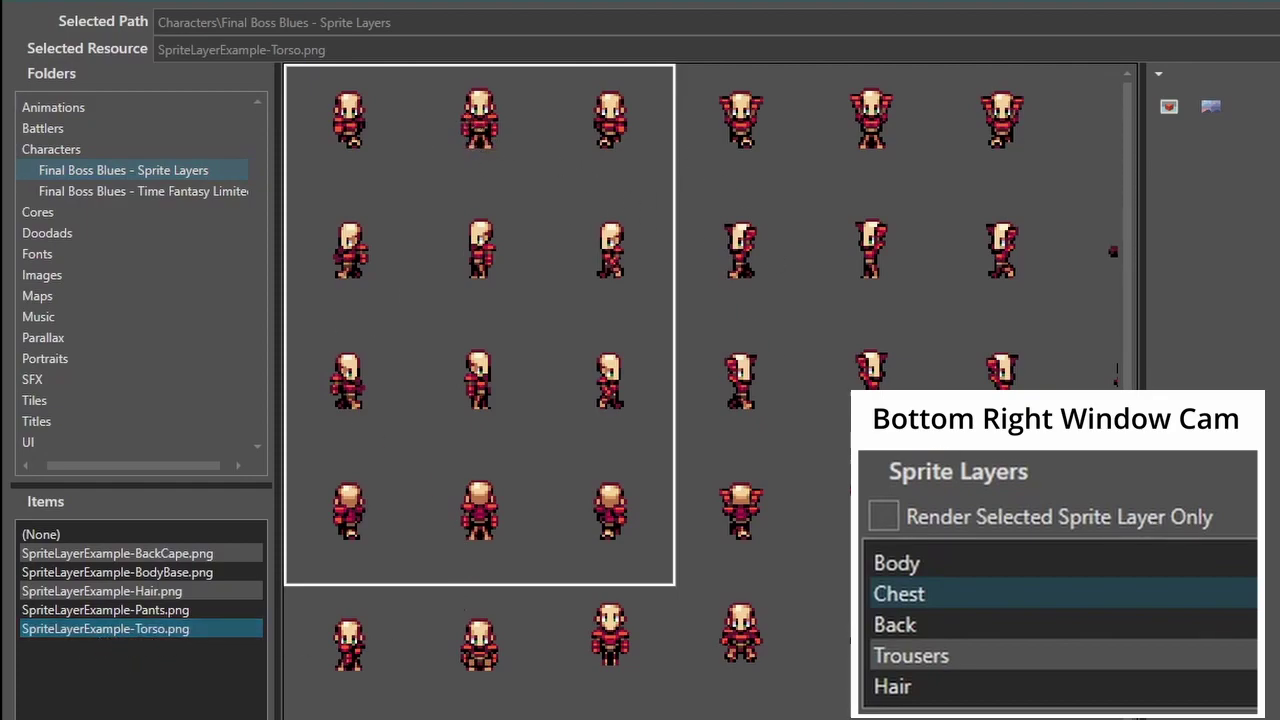
Give the Back layer SpriteLayerExample-BackCape.png
{"action": "left_click", "coordinate": [930, 620]}
{"action": "left_click", "coordinate": [165, 170]}
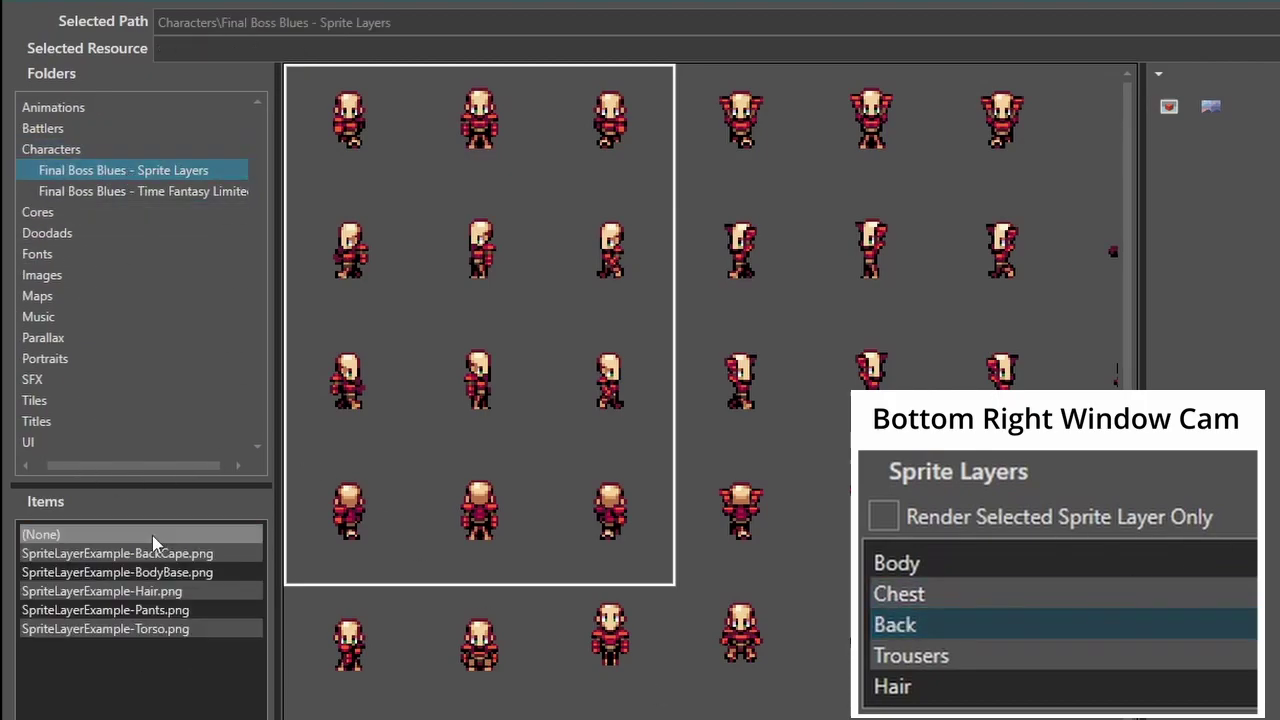
{"action": "left_click", "coordinate": [150, 560]}
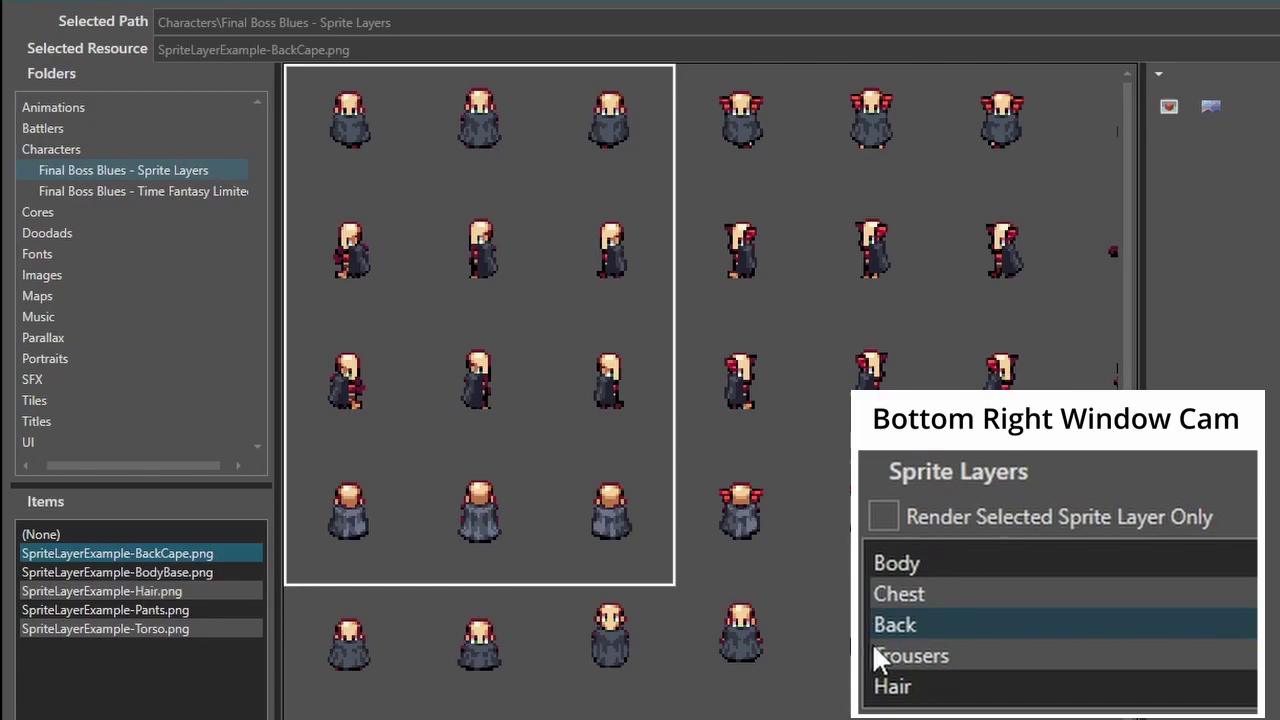
{"action": "left_click", "coordinate": [949, 649]}
Assign Pants.png to the Trousers layer and Hair.png to the Hair layer, then zoom to inspect
{"action": "left_click", "coordinate": [125, 171]}
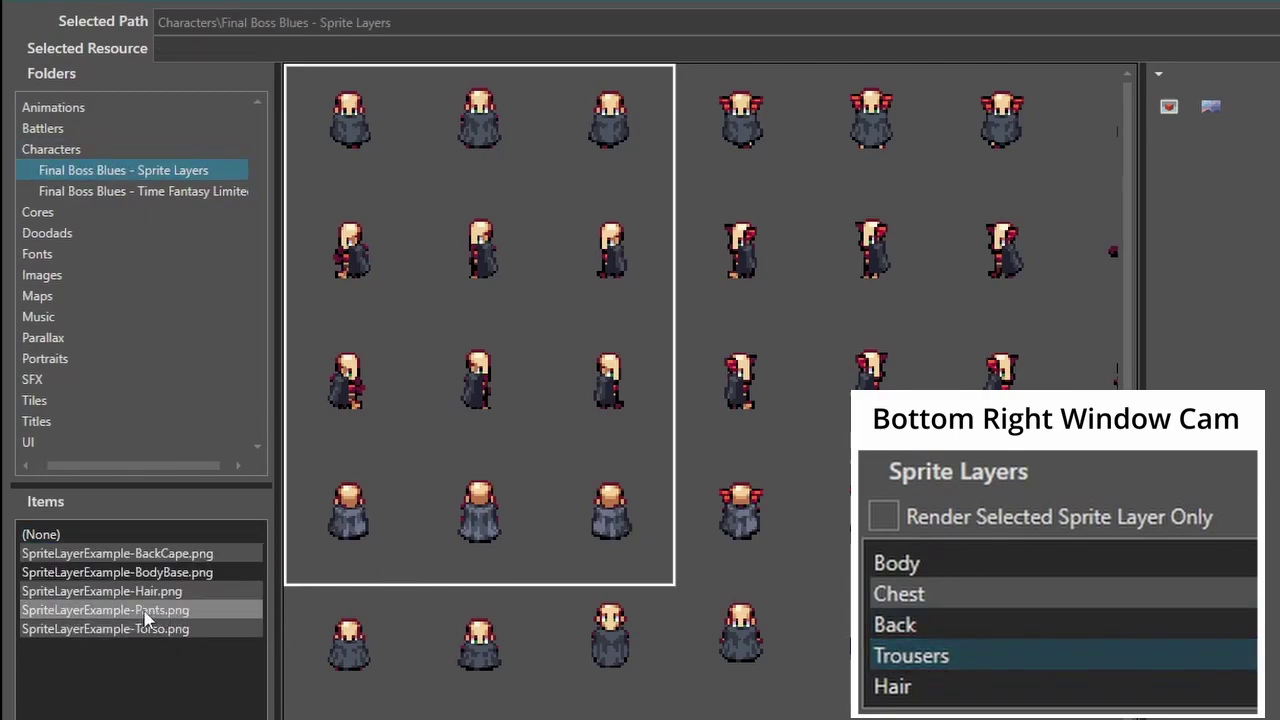
{"action": "left_click", "coordinate": [118, 612]}
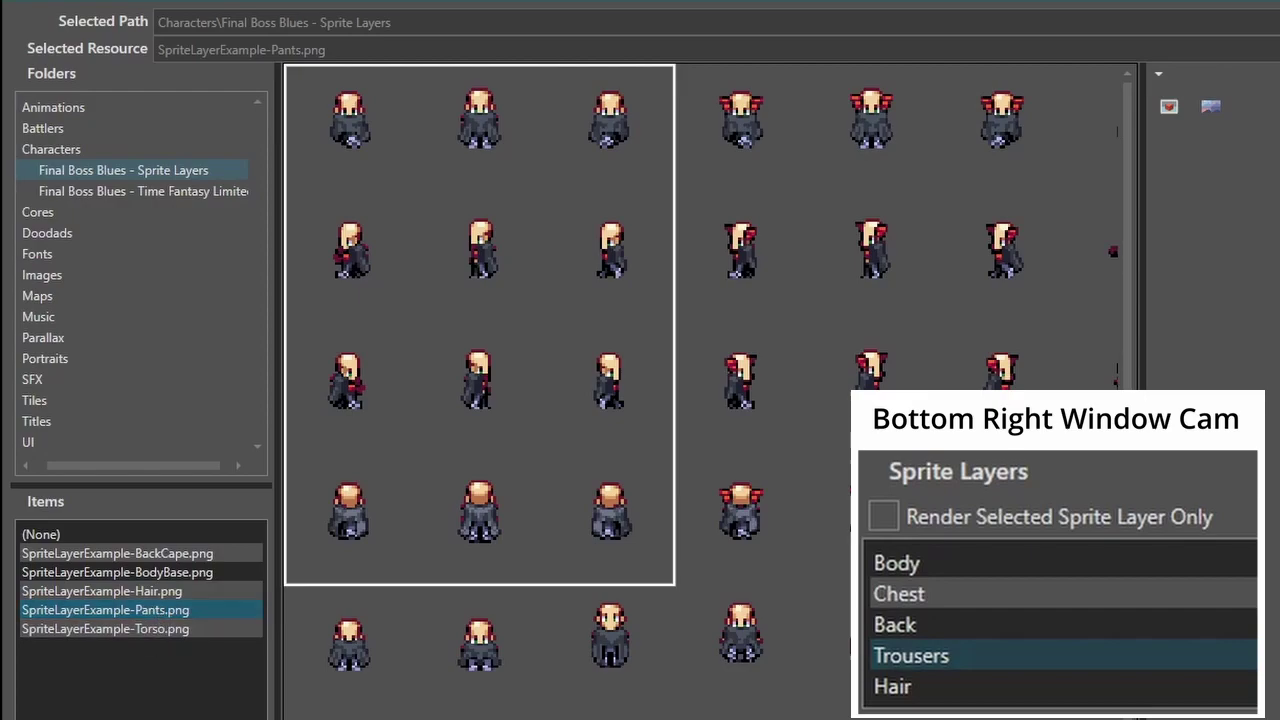
{"action": "left_click", "coordinate": [950, 698]}
{"action": "left_click", "coordinate": [123, 170]}
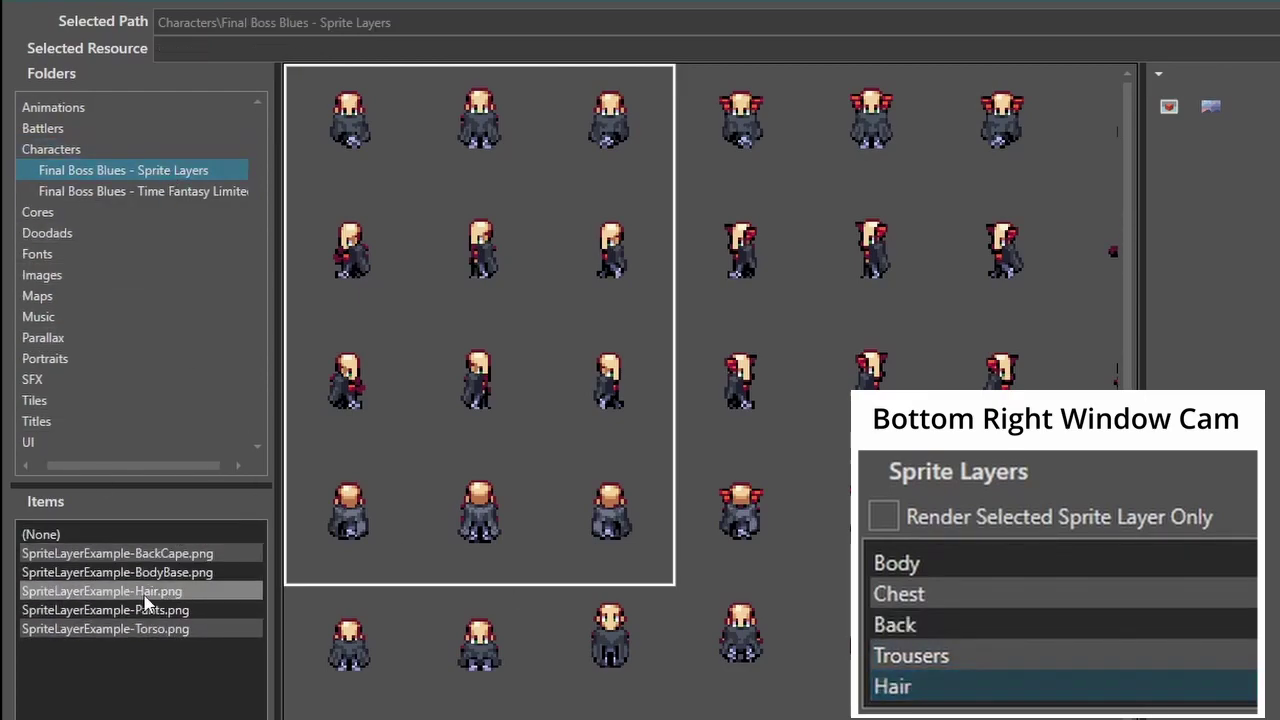
{"action": "left_click", "coordinate": [141, 595]}
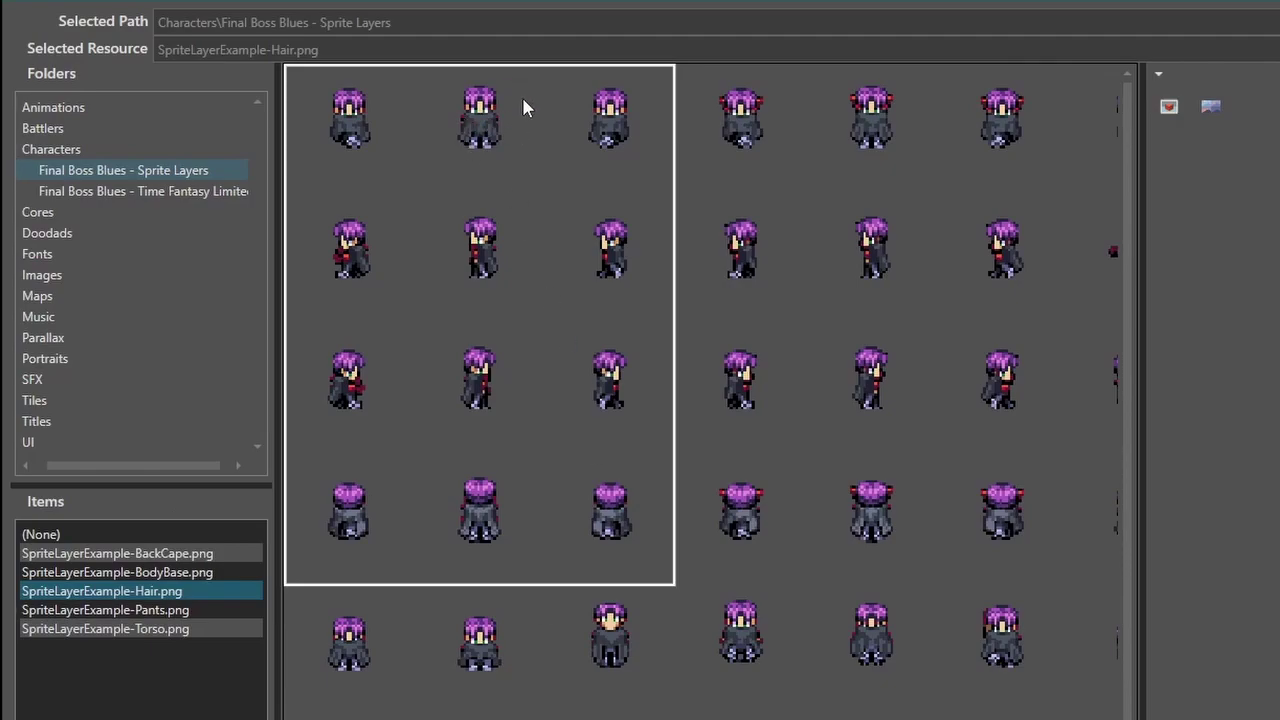
{"action": "scroll", "coordinate": [522, 107], "scroll_direction": "up", "scroll_amount": 4}
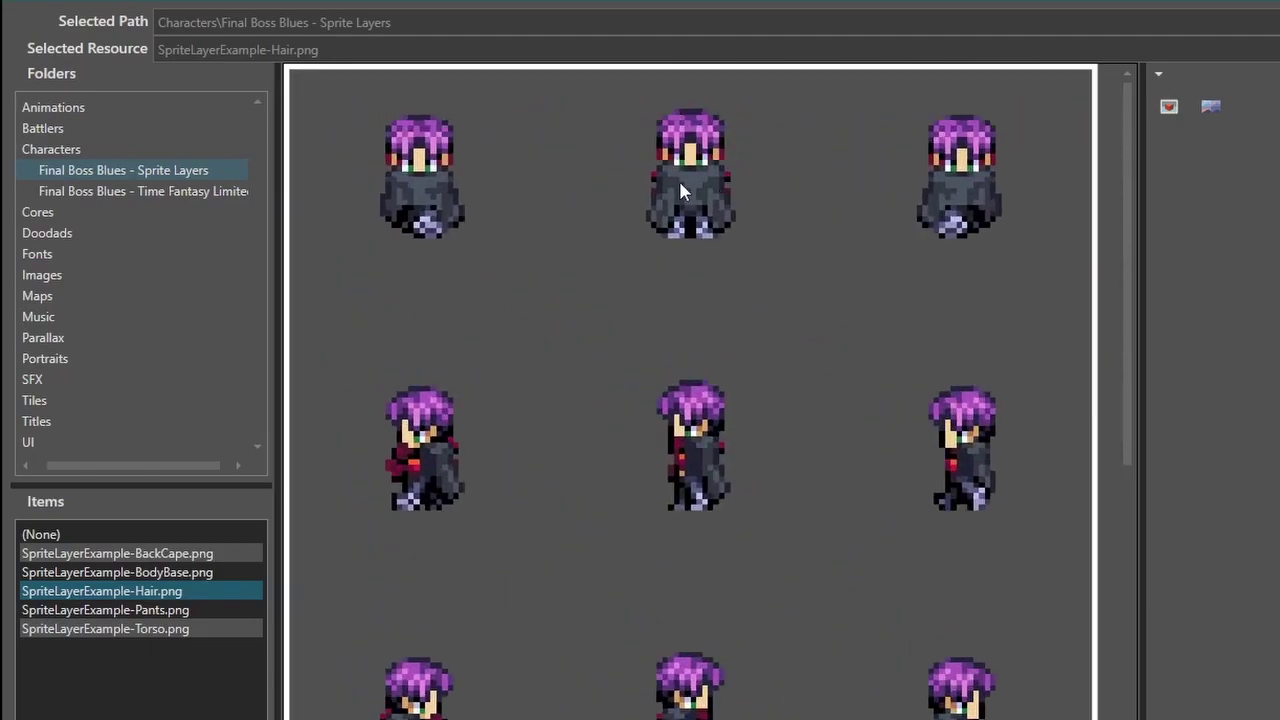
{"action": "scroll", "coordinate": [650, 400], "scroll_direction": "down", "scroll_amount": 3}
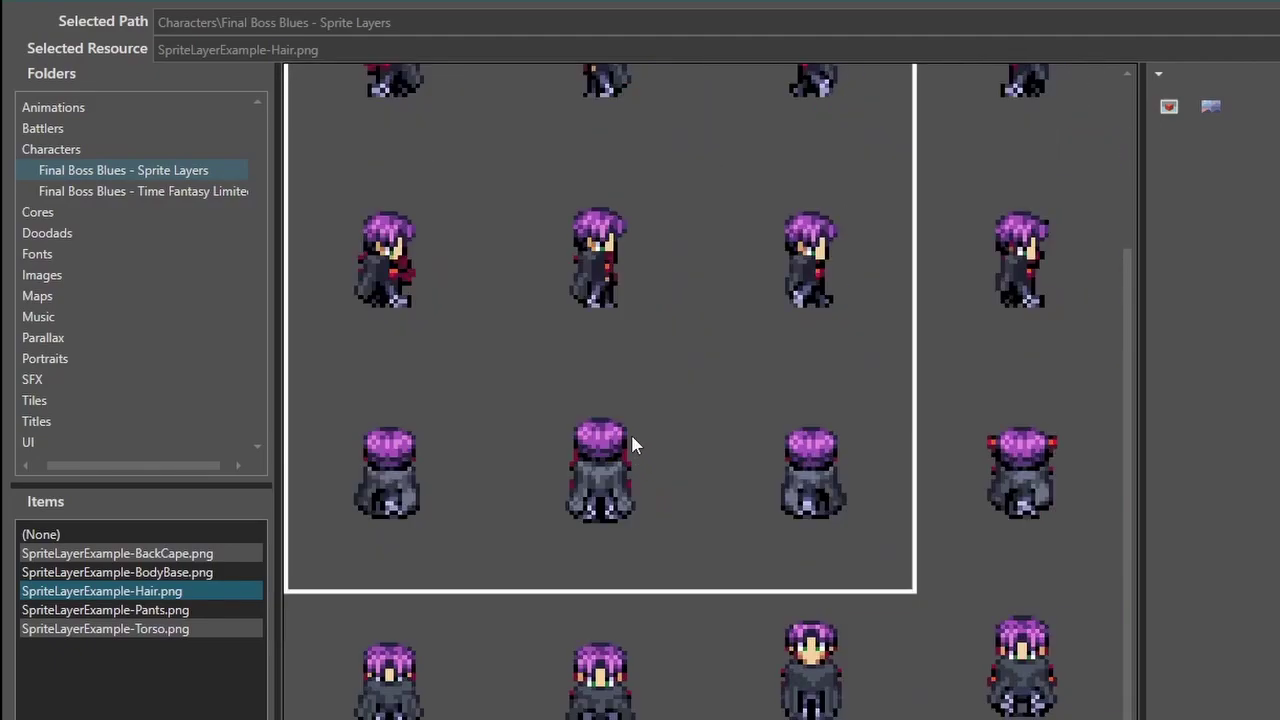
{"action": "scroll", "coordinate": [590, 357], "scroll_direction": "down", "scroll_amount": 1}
{"action": "scroll", "coordinate": [646, 359], "scroll_direction": "up", "scroll_amount": 3}
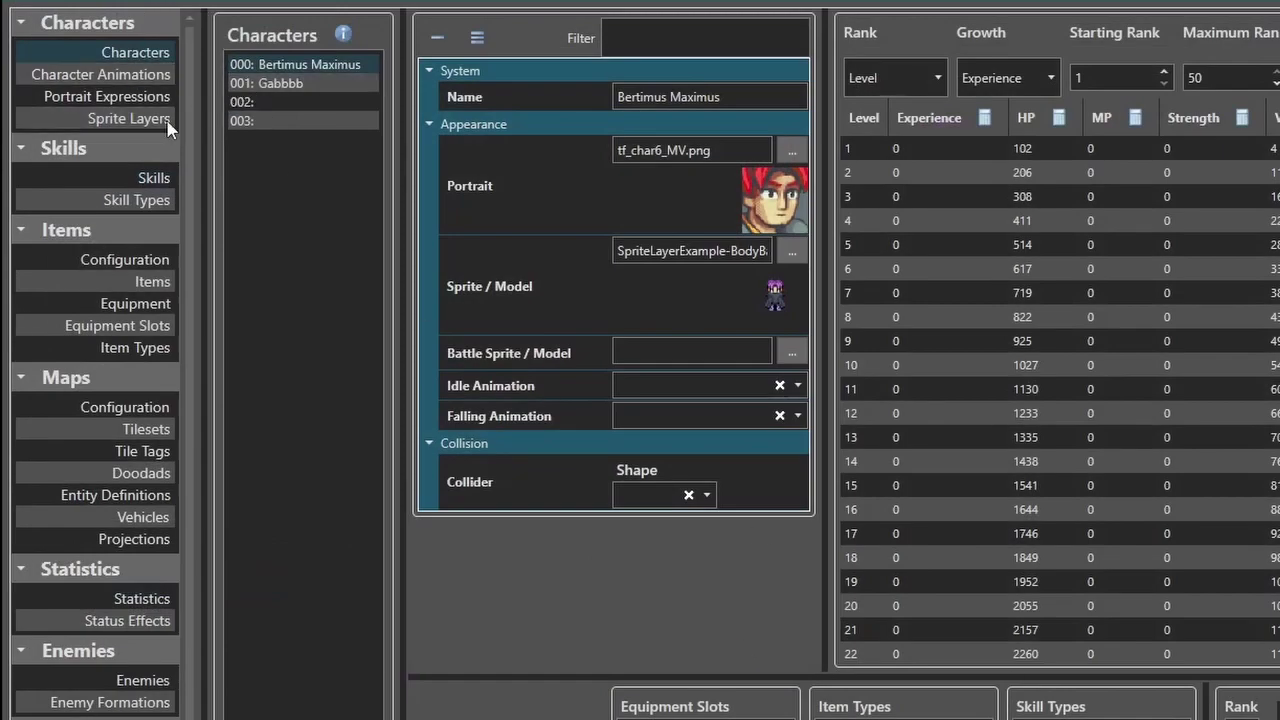
Return to the database's Sprite Layers page and select the Body layer's Draw Order
{"action": "left_click", "coordinate": [162, 124]}
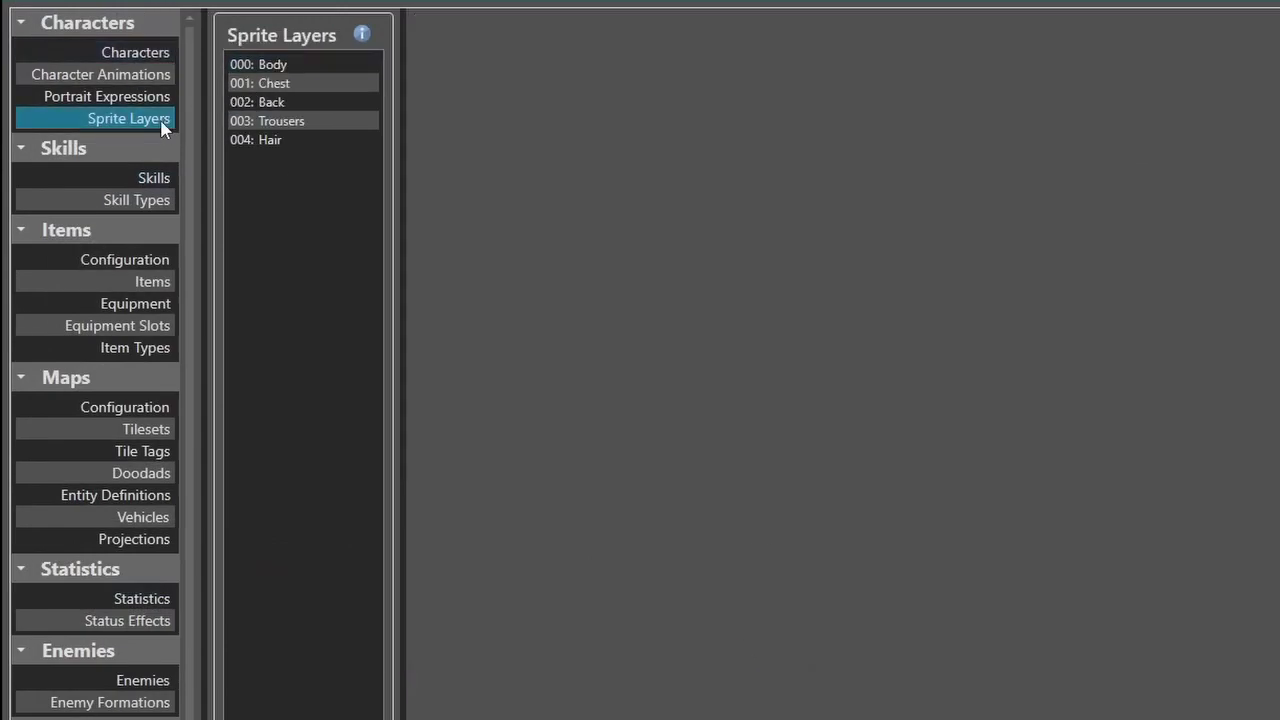
{"action": "left_click", "coordinate": [272, 66]}
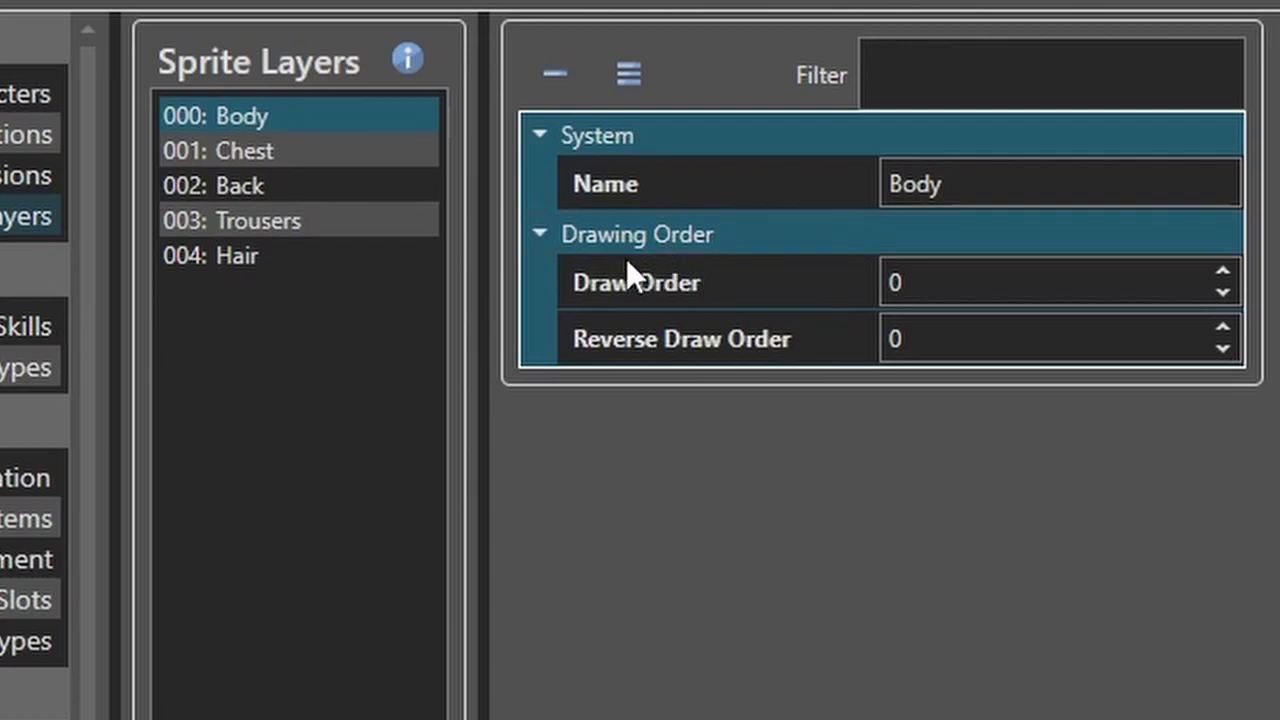
{"action": "left_click", "coordinate": [947, 288]}
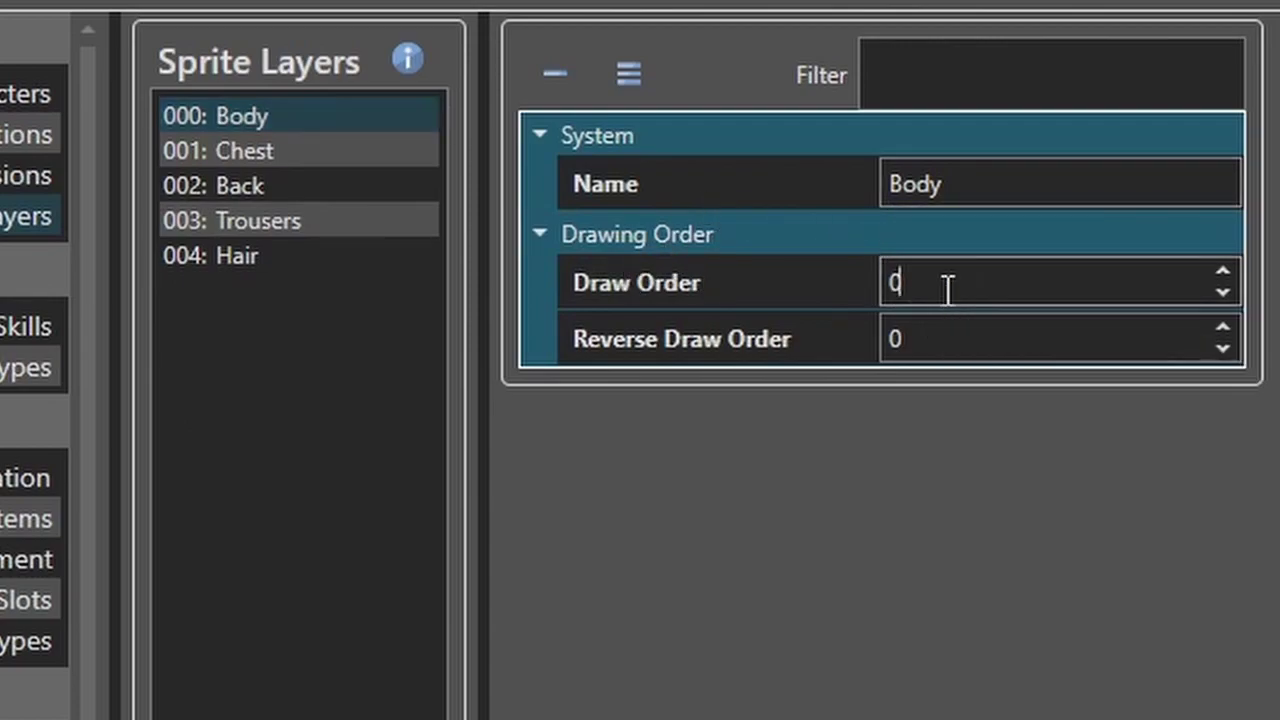
{"action": "left_click", "coordinate": [275, 113]}
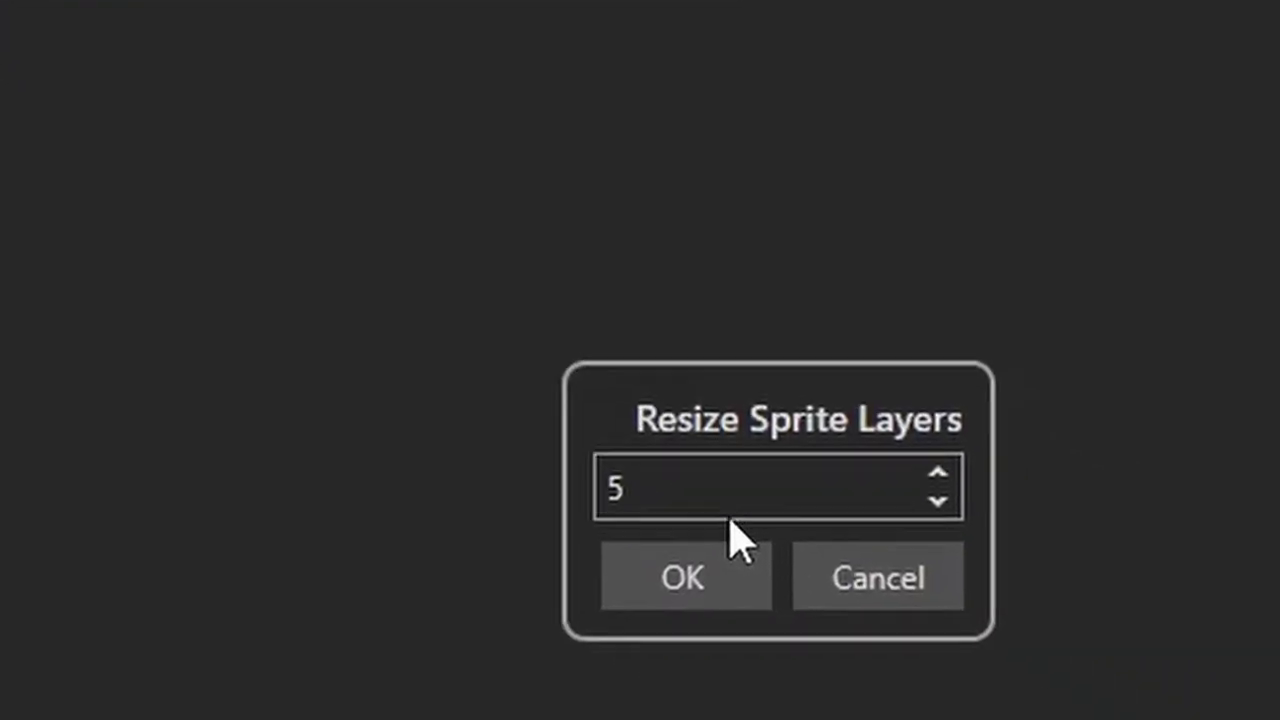
Enter 500 in the Resize dialog and close it, leaving five layers
{"action": "left_click", "coordinate": [646, 440]}
{"action": "type", "text": "500"}
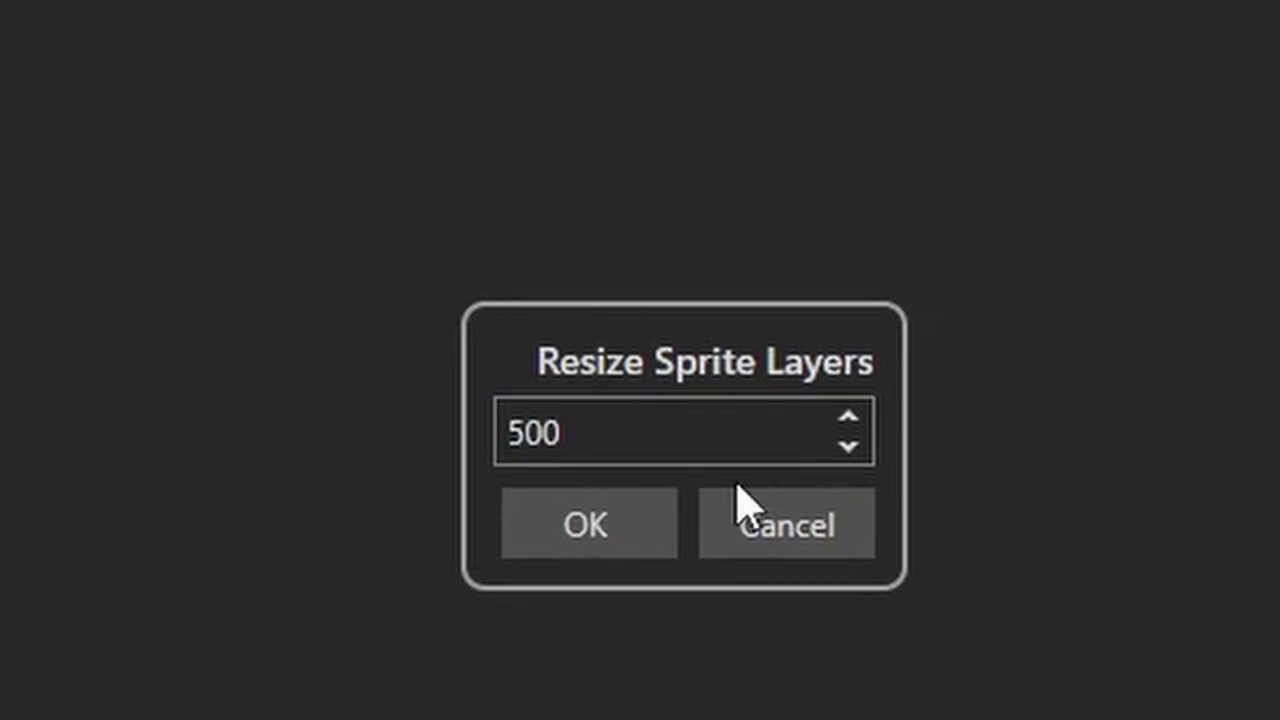
{"action": "key", "text": "Return"}
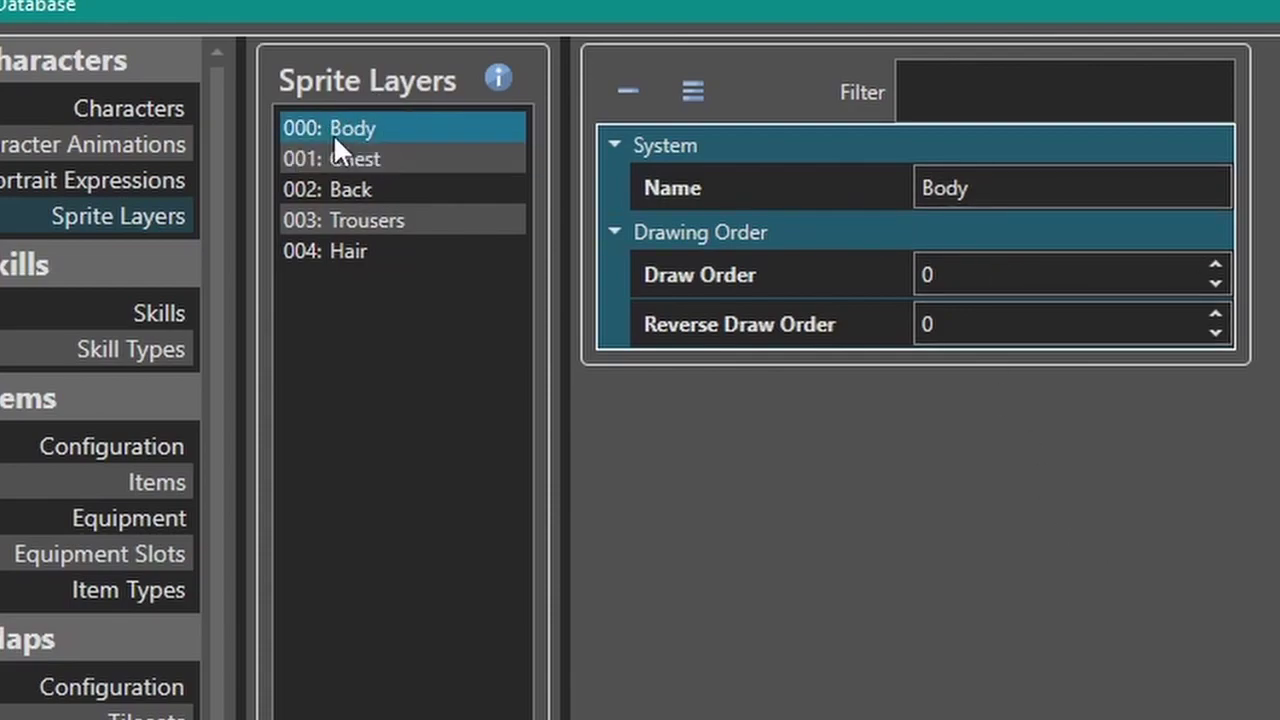
Raise the Body layer's Reverse Draw Order to 1
{"action": "left_click", "coordinate": [1098, 282]}
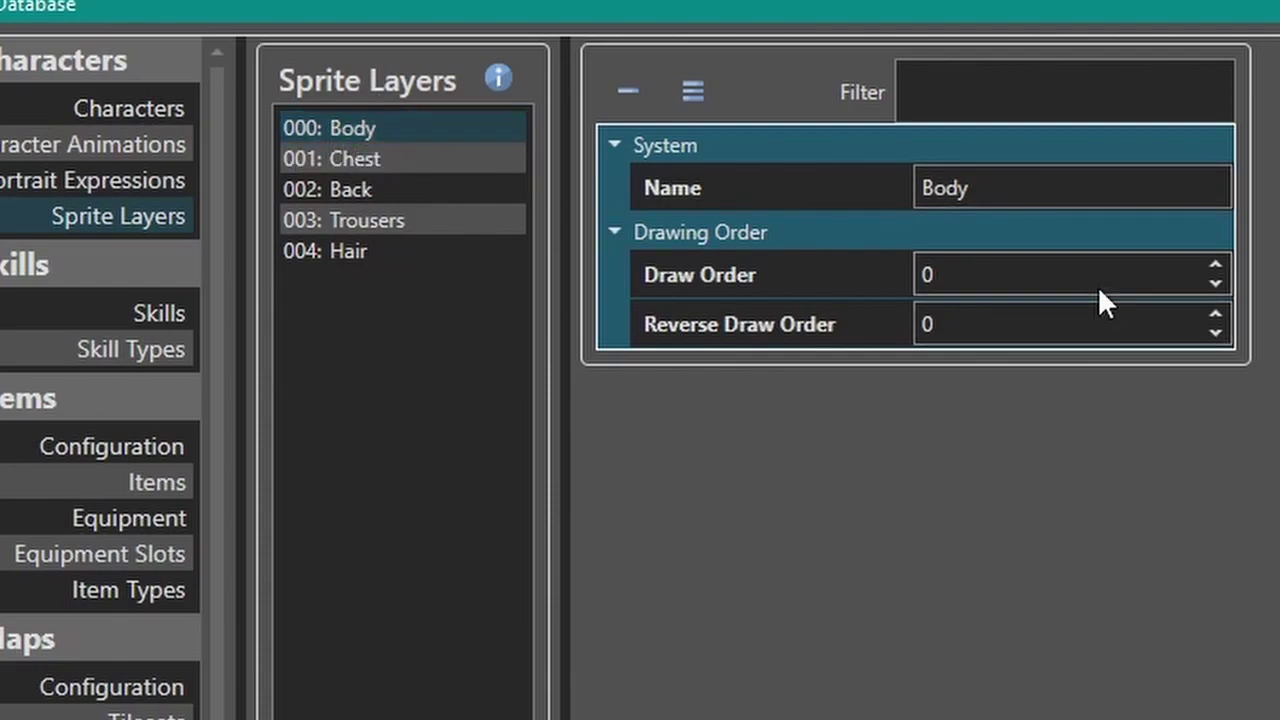
{"action": "left_click", "coordinate": [1215, 266]}
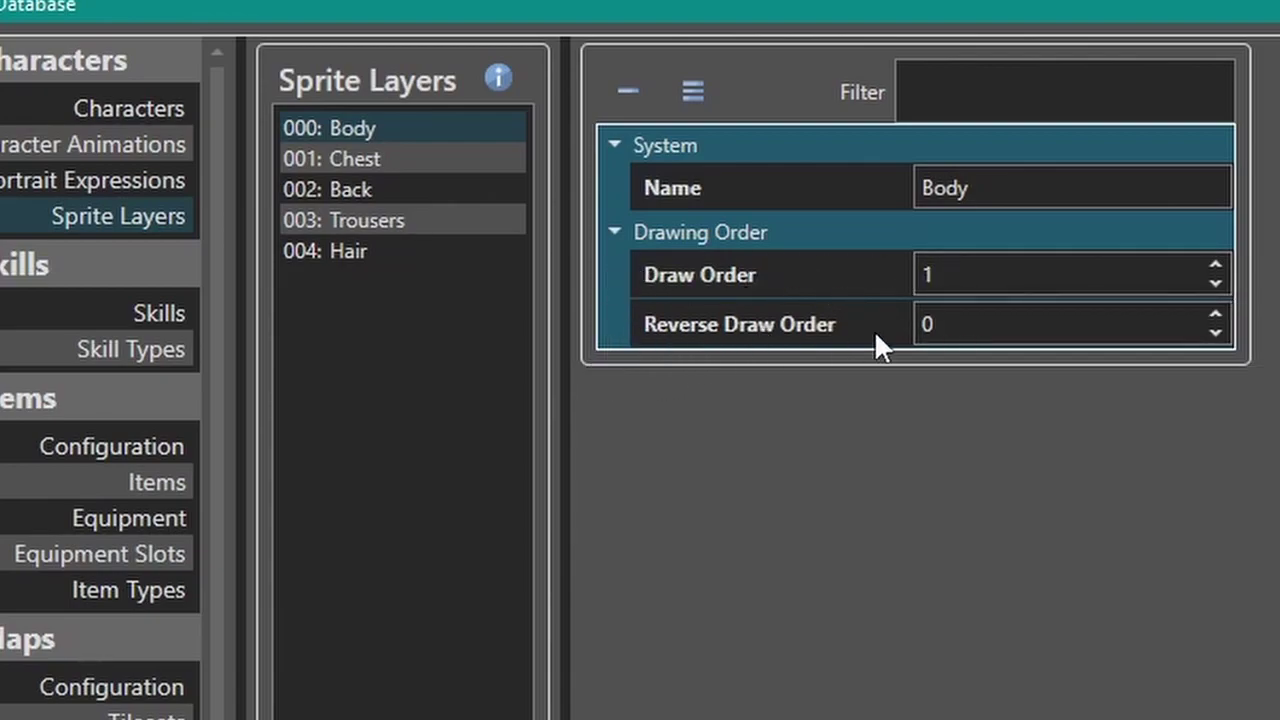
{"action": "left_click", "coordinate": [1217, 316]}
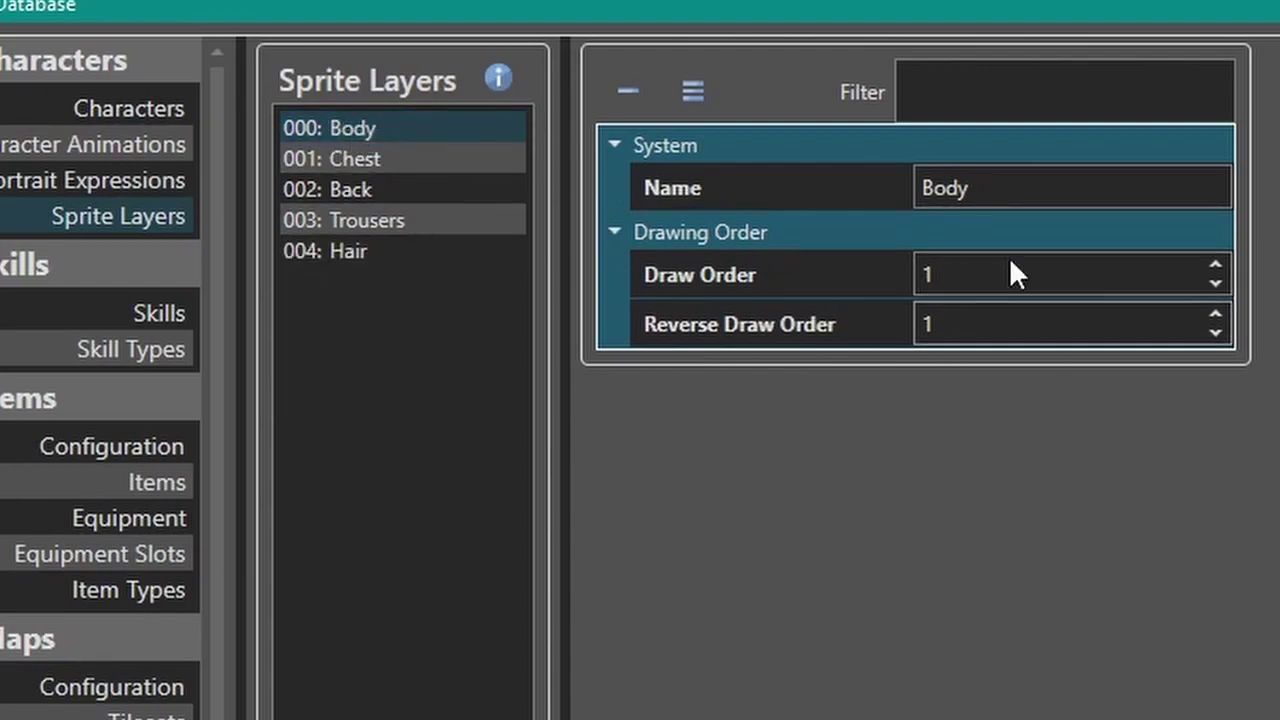
Set the Chest layer's Draw Order to 2, keeping Reverse Draw Order at 0
{"action": "left_click", "coordinate": [383, 158]}
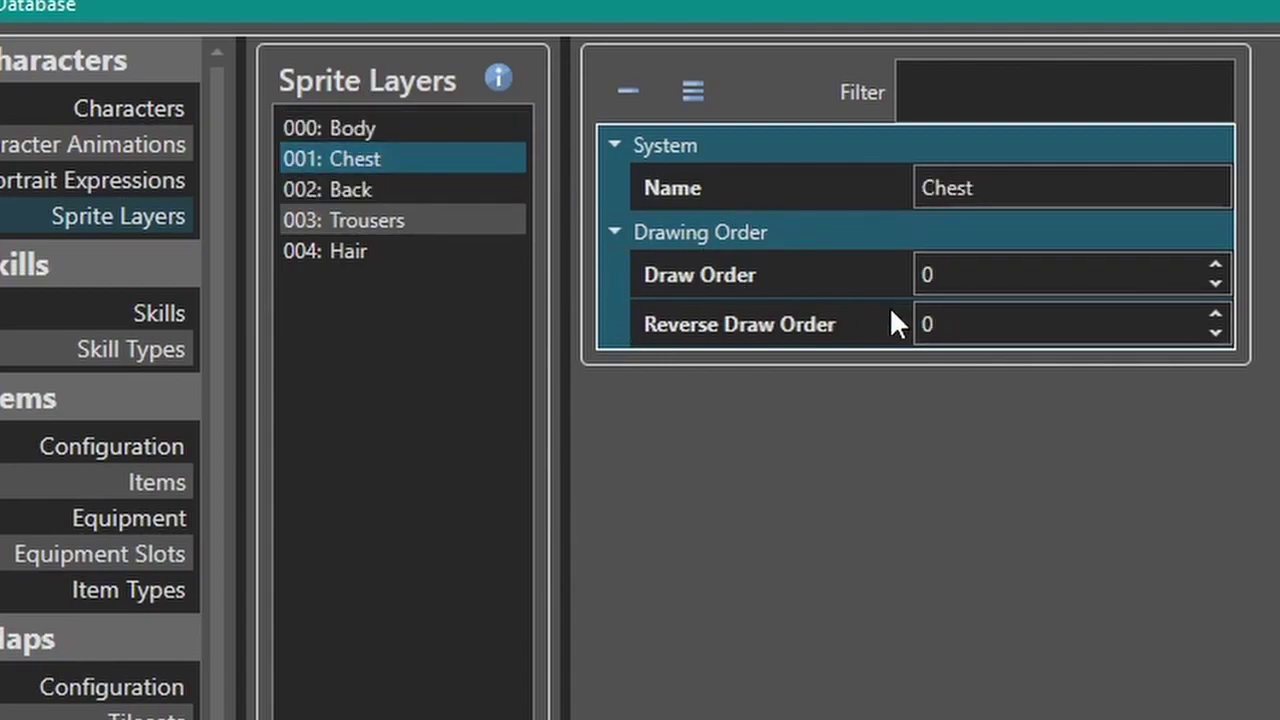
{"action": "left_click", "coordinate": [976, 278]}
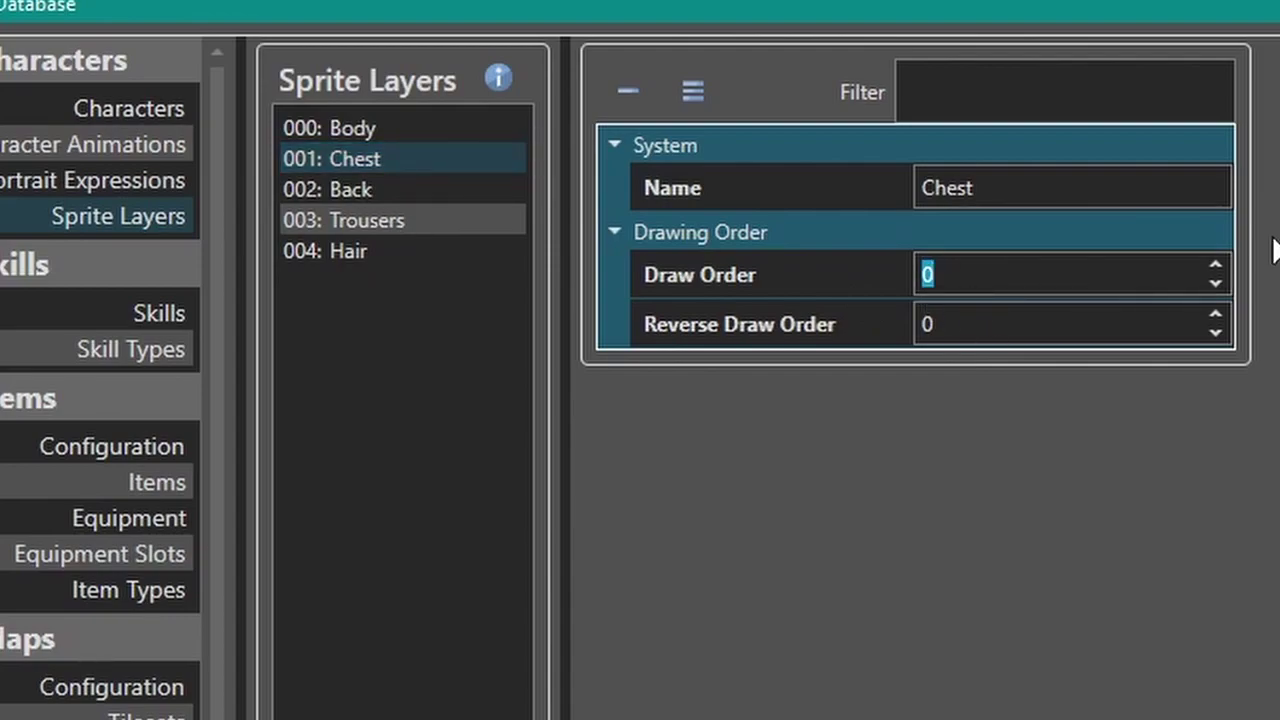
{"action": "type", "text": "2"}
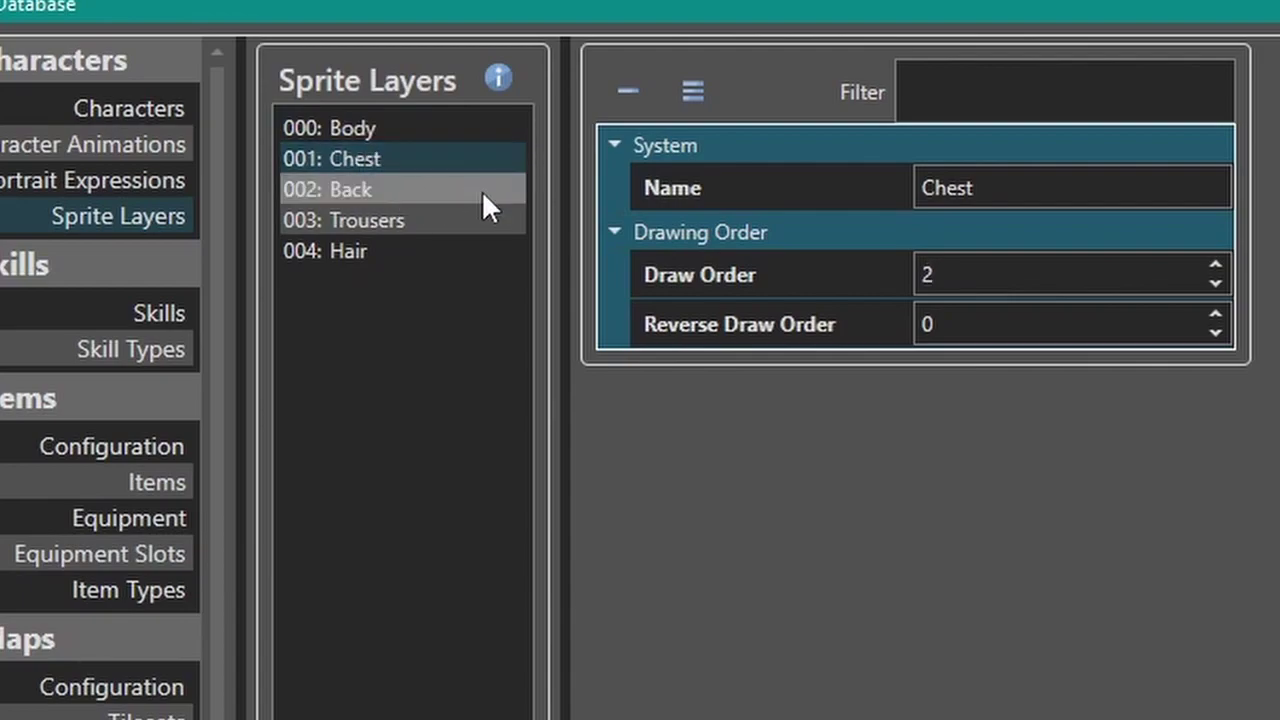
{"action": "left_click", "coordinate": [955, 323]}
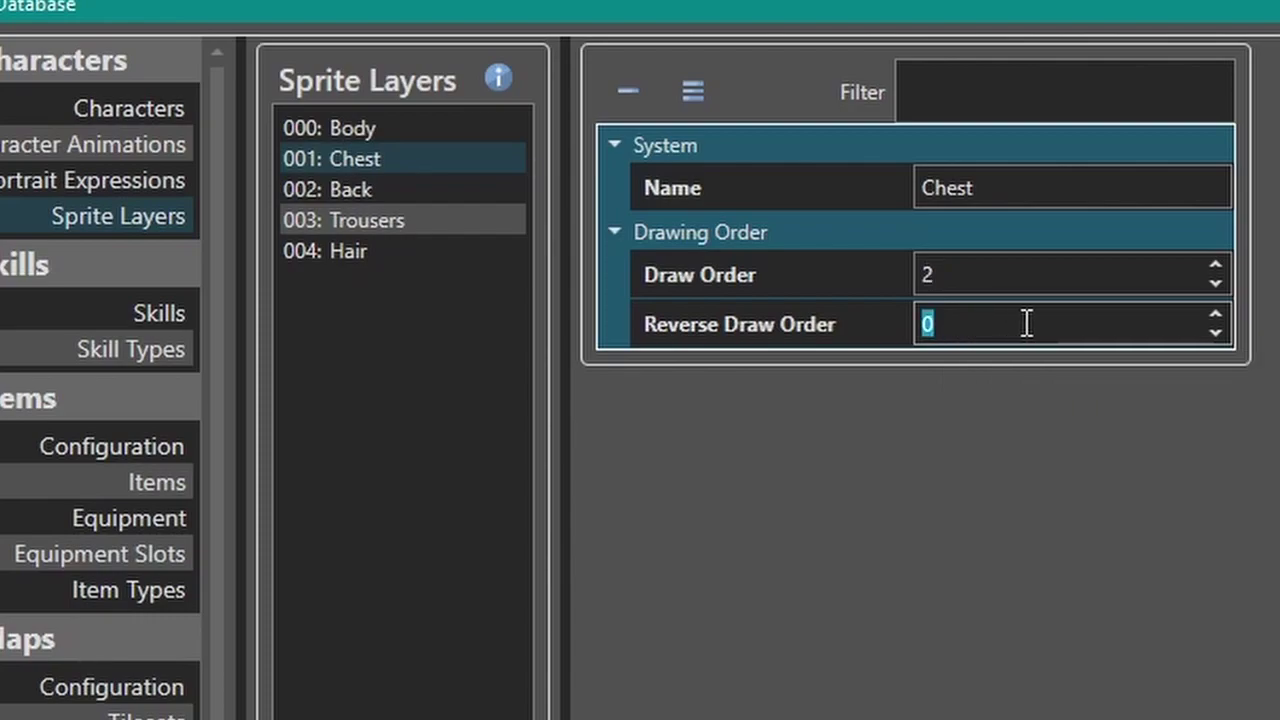
{"action": "left_click", "coordinate": [960, 283]}
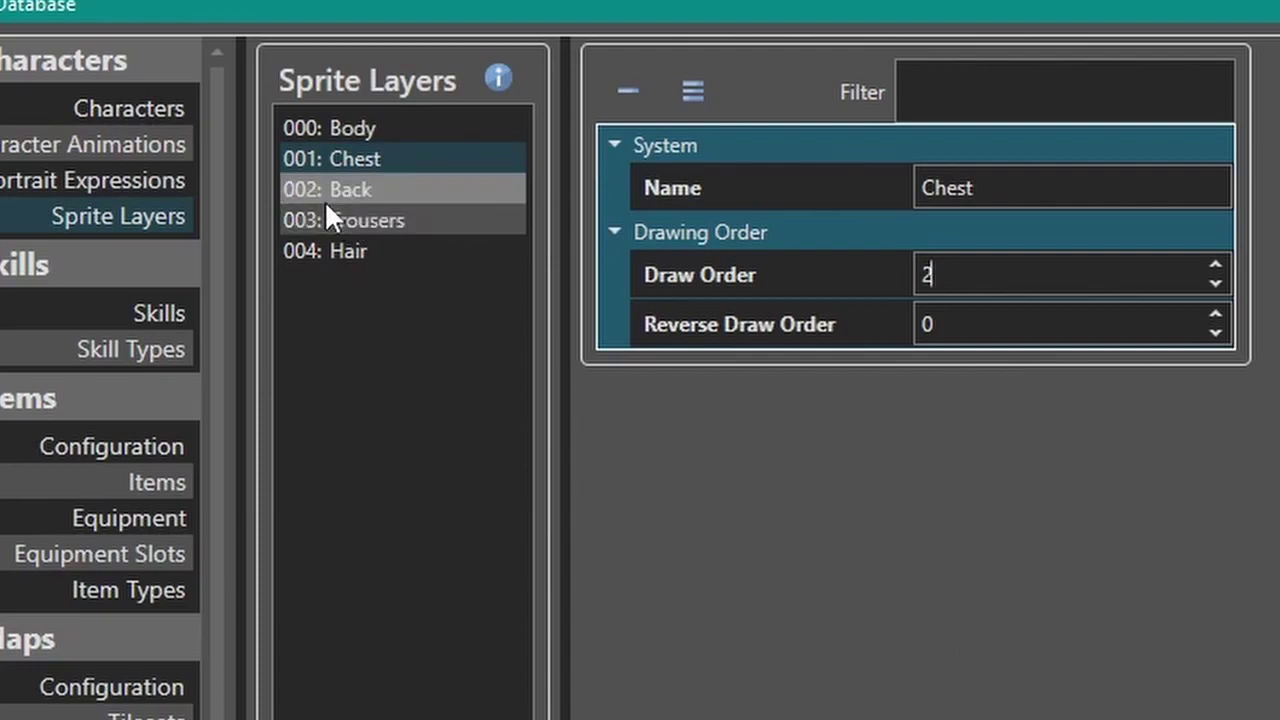
{"action": "left_click", "coordinate": [422, 192]}
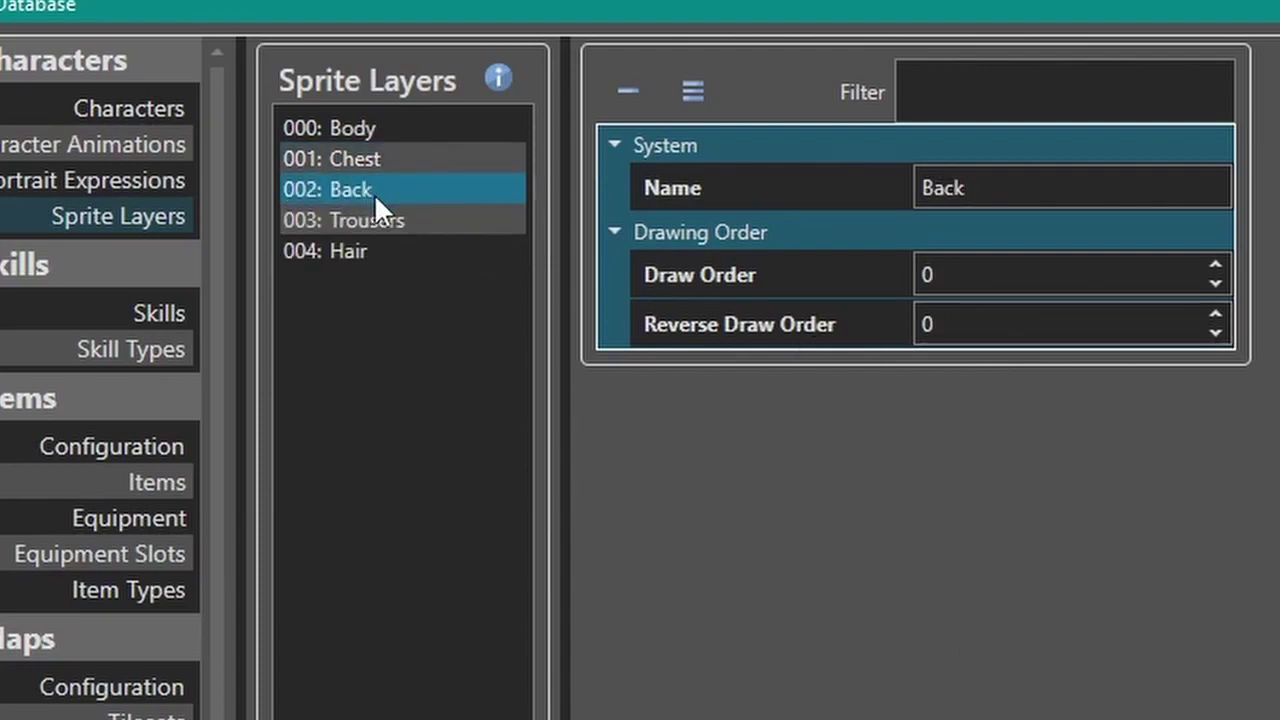
Set the Back layer's Reverse Draw Order and the Trousers layer's Draw Order to 2
{"action": "double_click", "coordinate": [980, 323]}
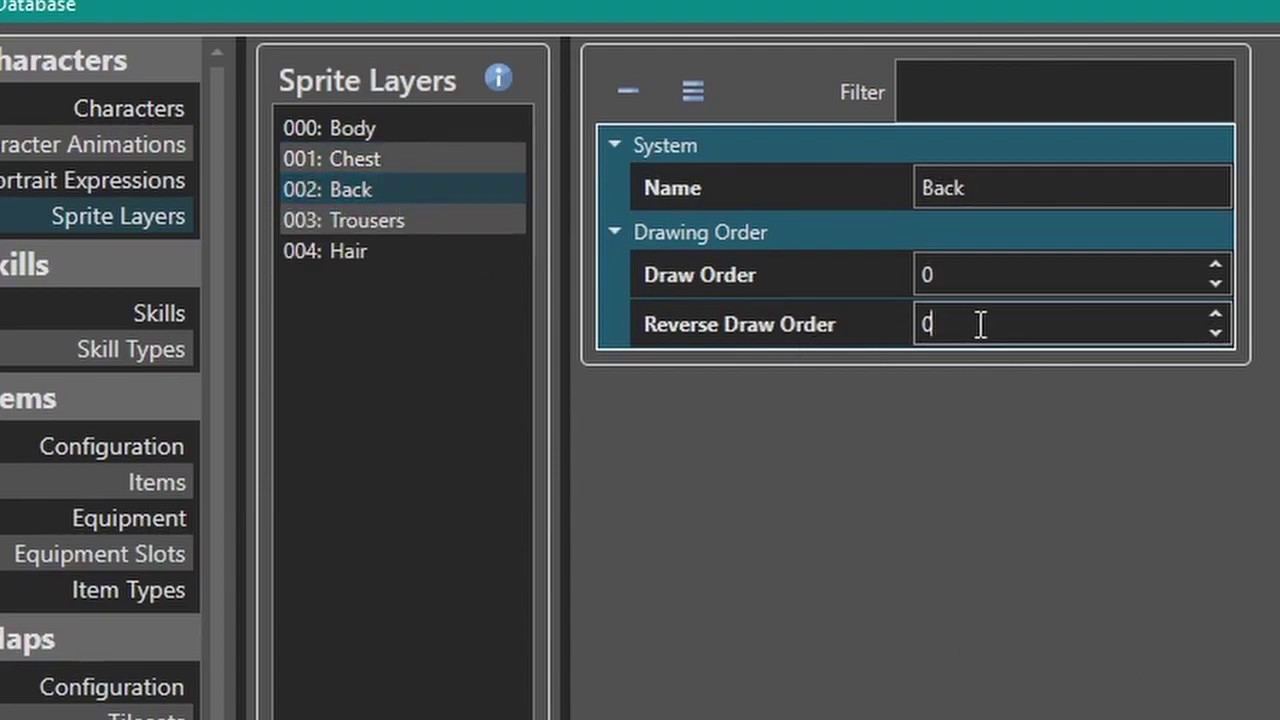
{"action": "type", "text": "2"}
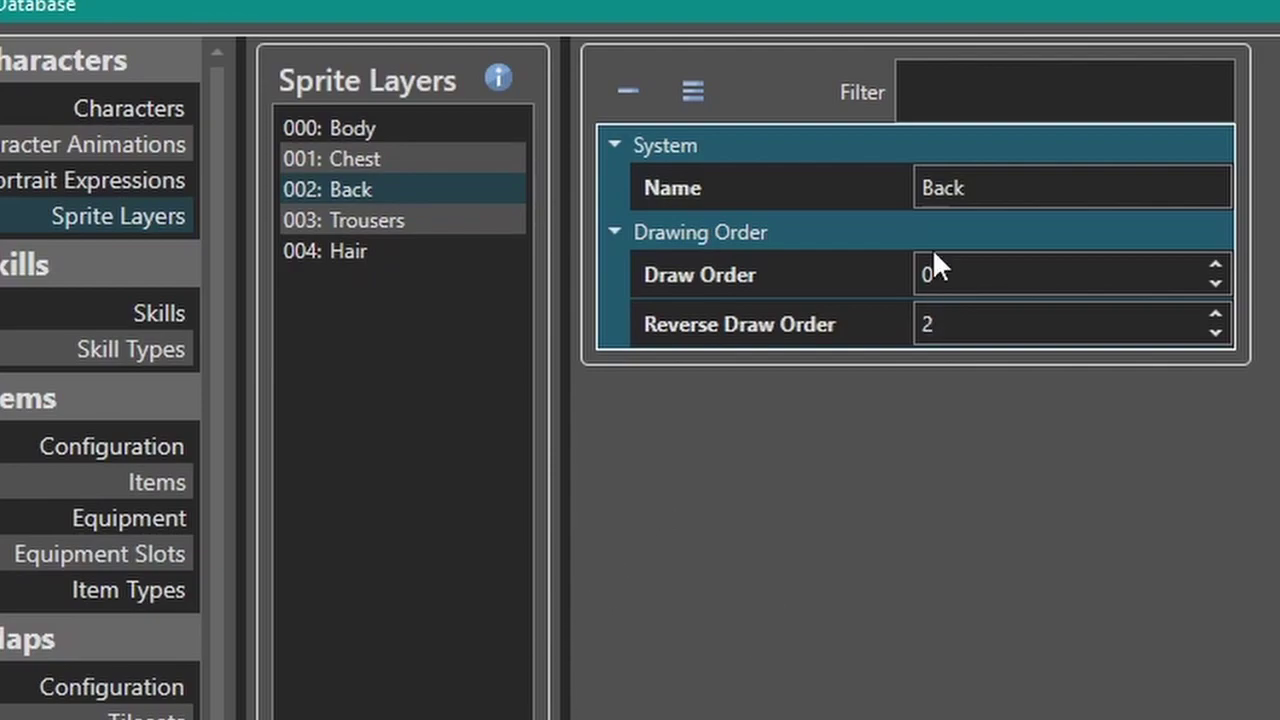
{"action": "left_click", "coordinate": [425, 224]}
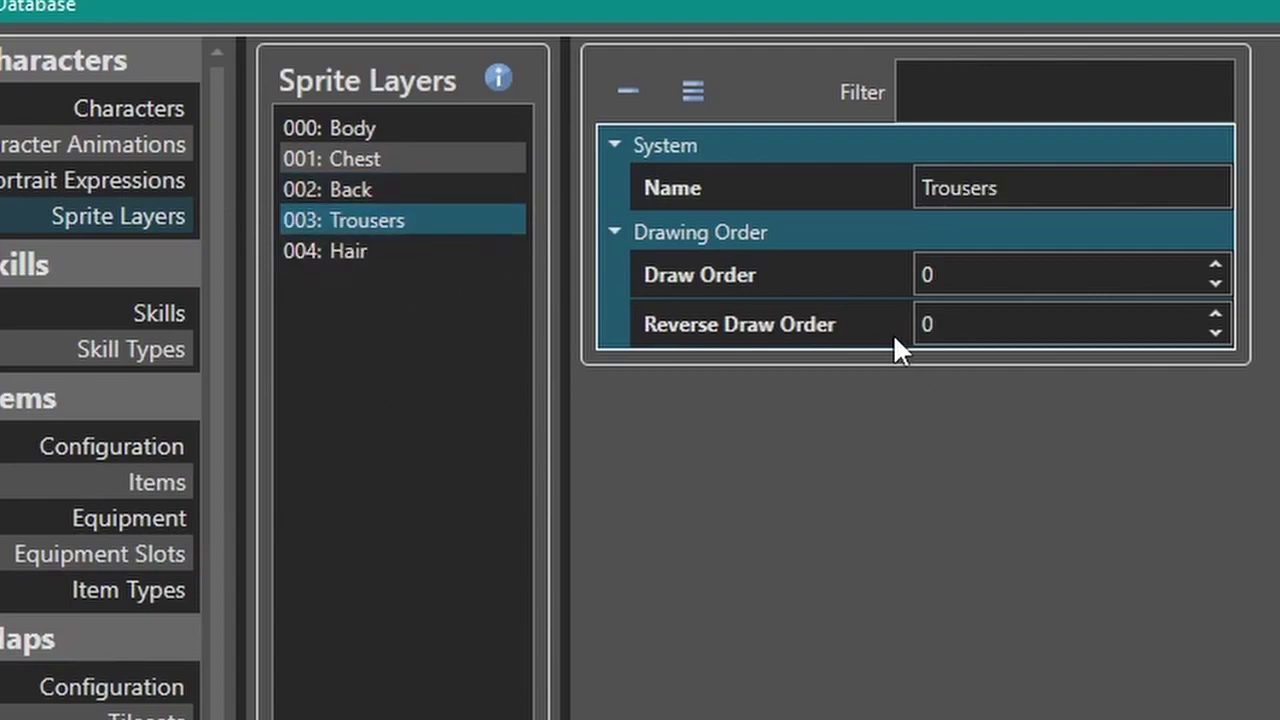
{"action": "left_click", "coordinate": [1018, 280]}
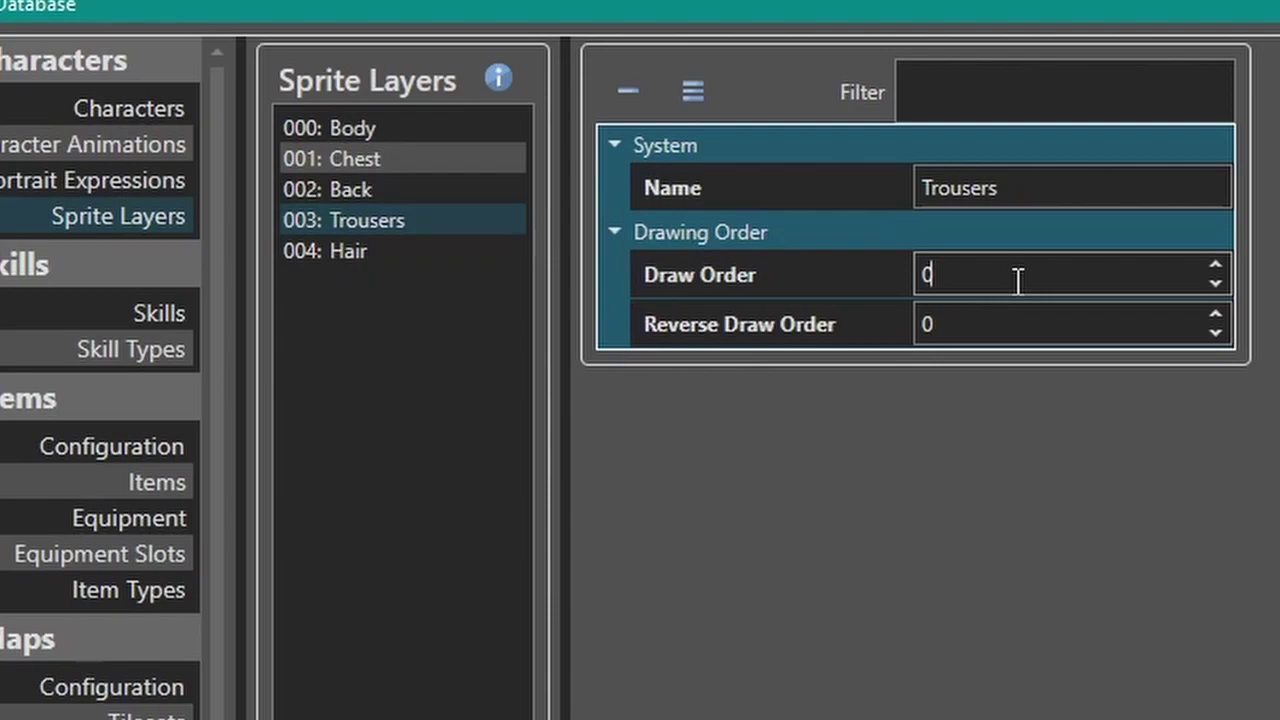
{"action": "double_click", "coordinate": [1018, 280]}
{"action": "type", "text": "2"}
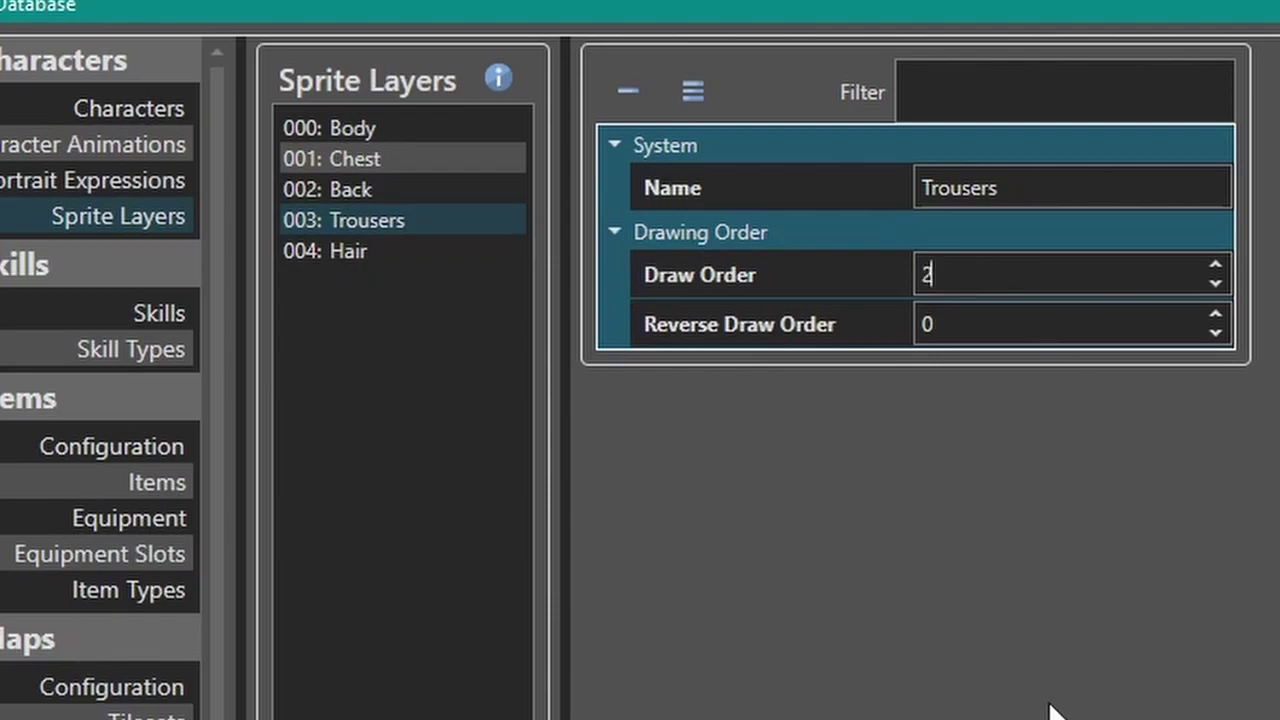
{"action": "left_click", "coordinate": [1008, 331]}
{"action": "double_click", "coordinate": [1008, 331]}
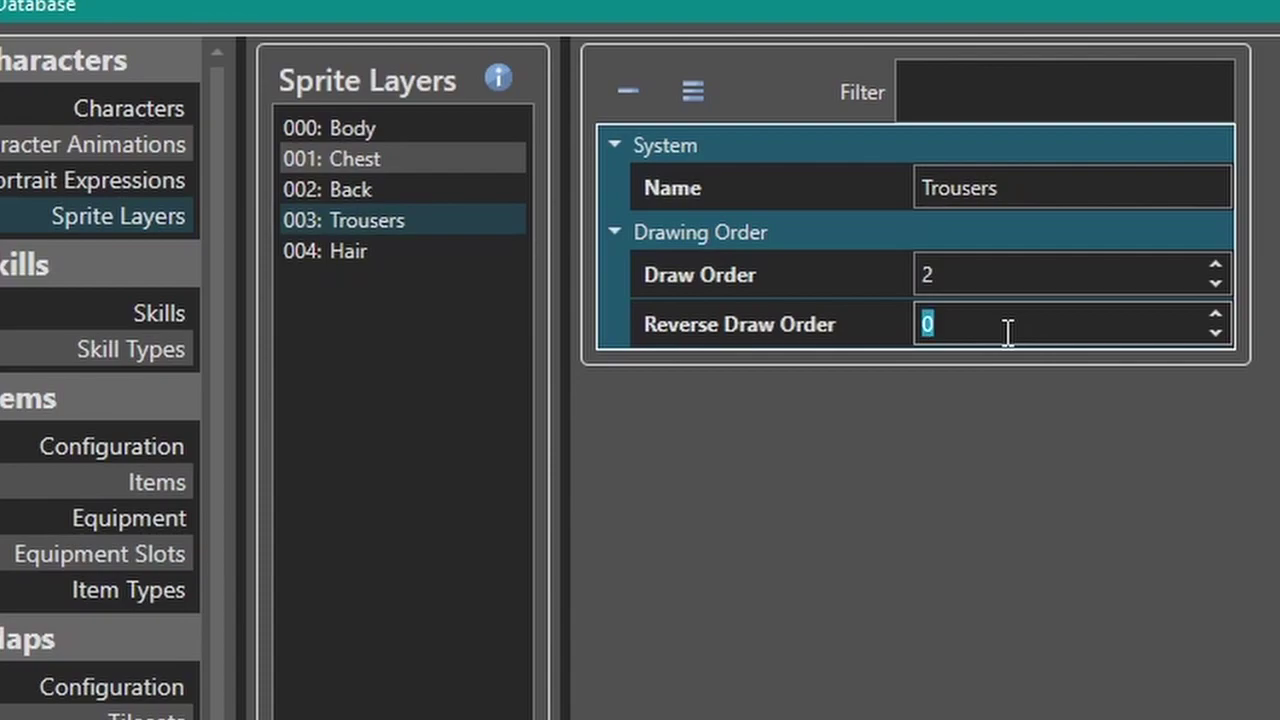
{"action": "left_click", "coordinate": [1008, 331]}
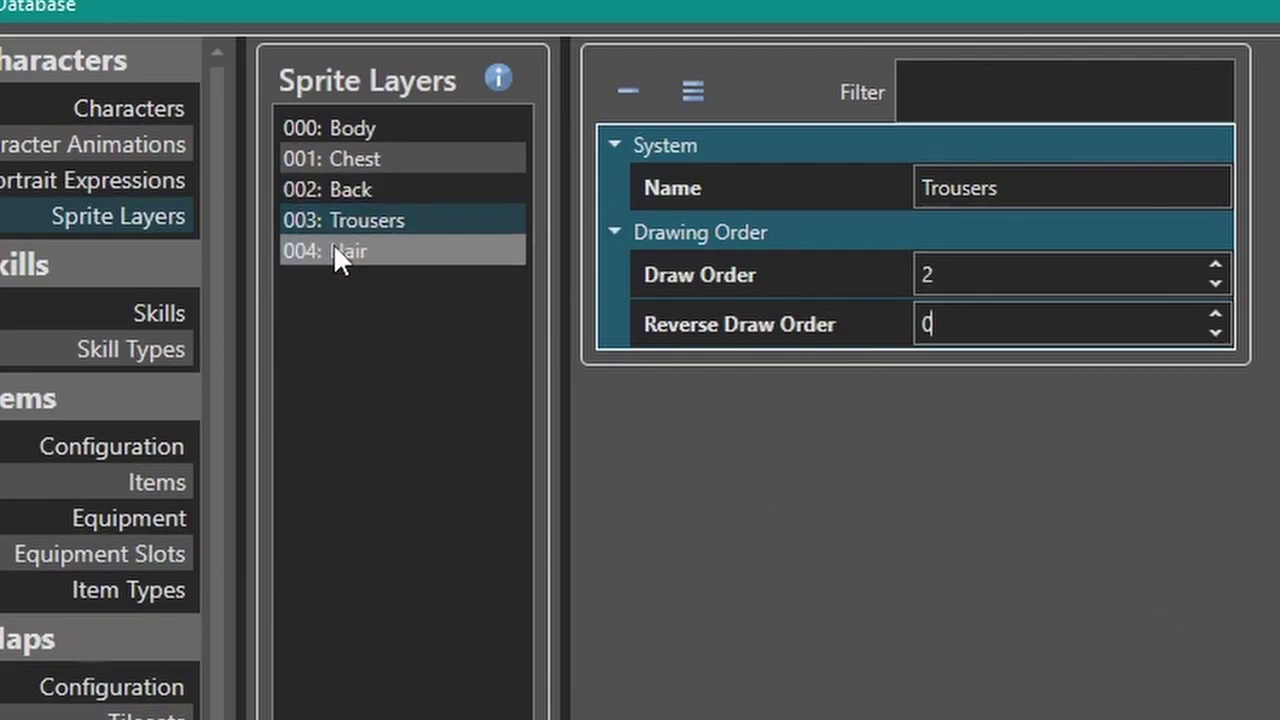
Set Hair's Draw and Reverse Draw Order to 2, then open Bertimus Maximus's character details
{"action": "left_click", "coordinate": [381, 253]}
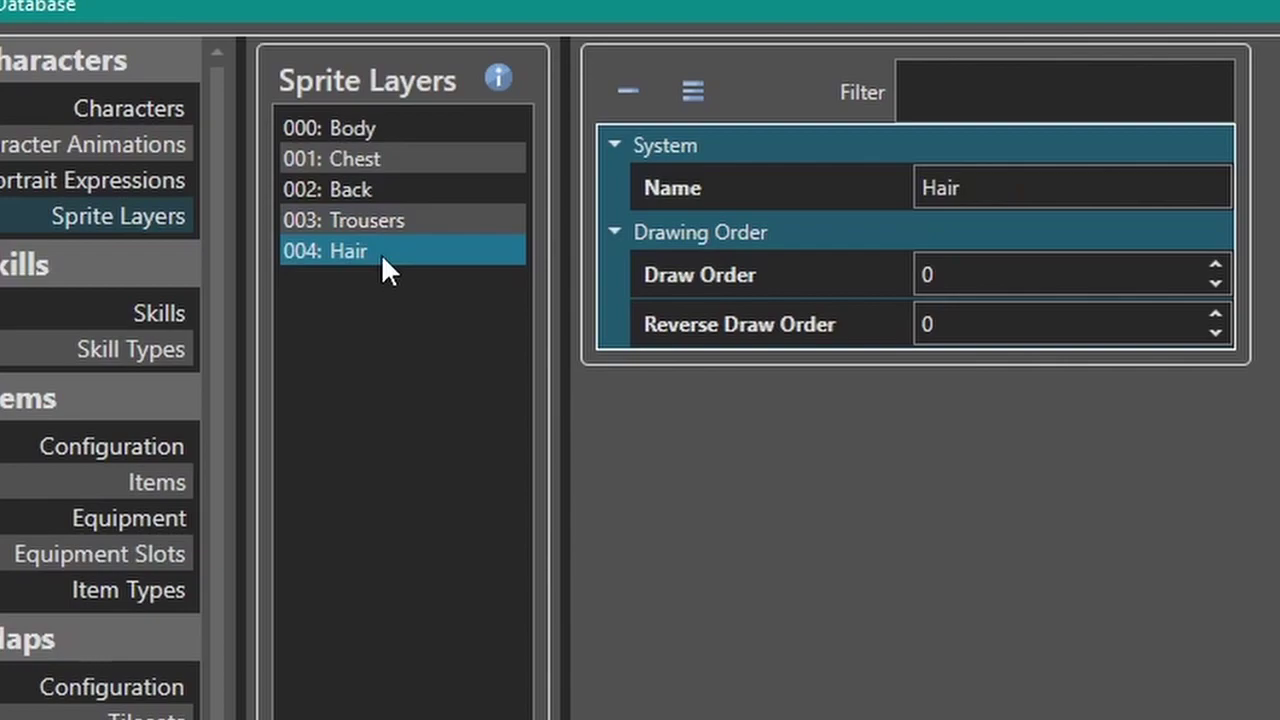
{"action": "double_click", "coordinate": [966, 277]}
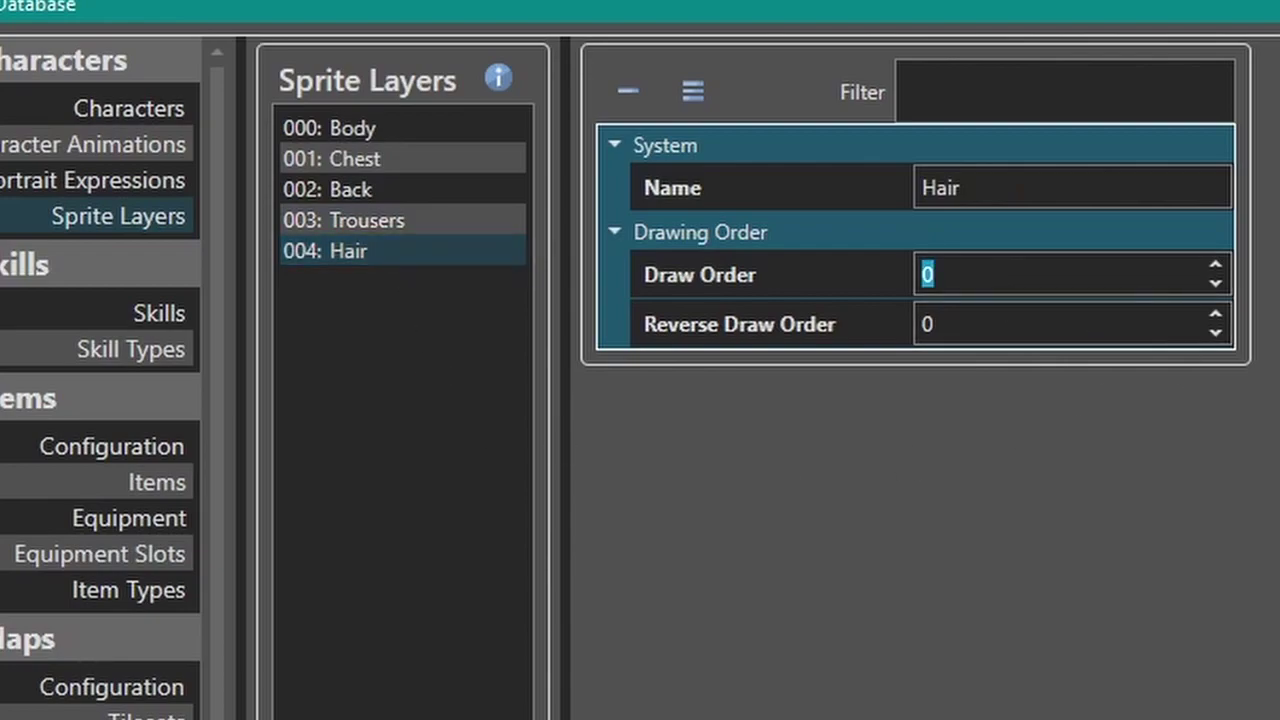
{"action": "type", "text": "2"}
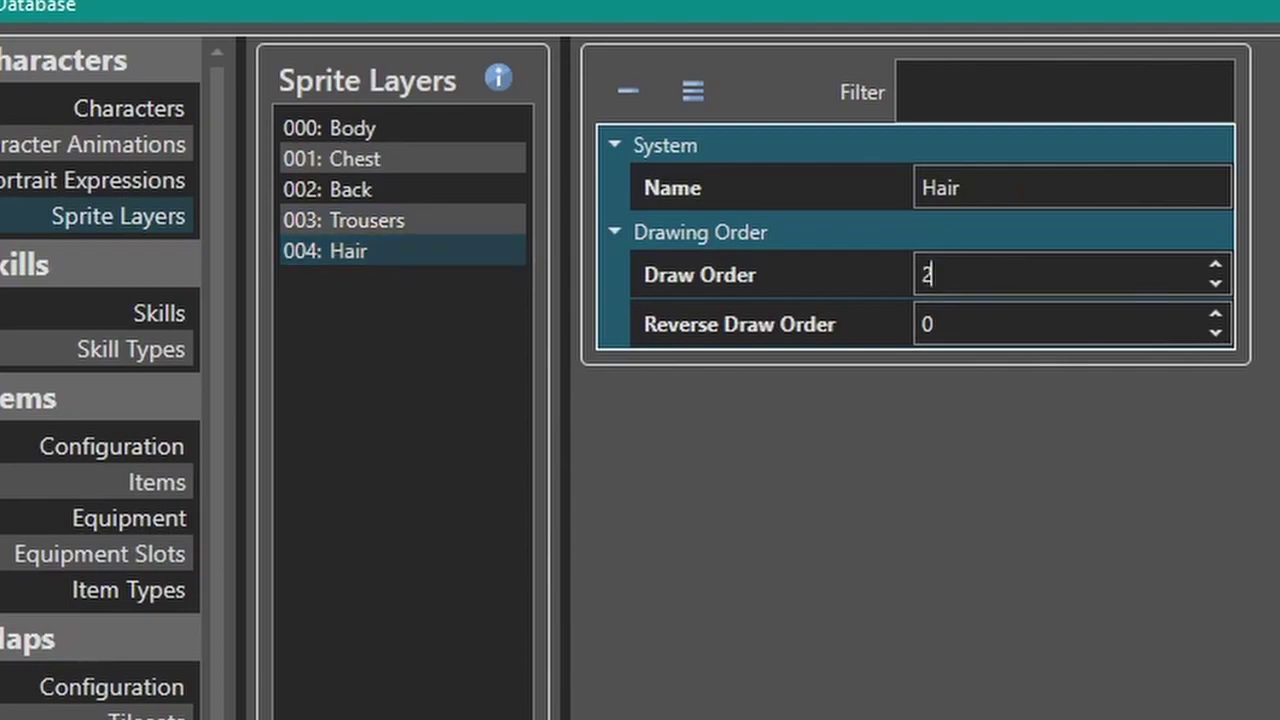
{"action": "double_click", "coordinate": [1003, 319]}
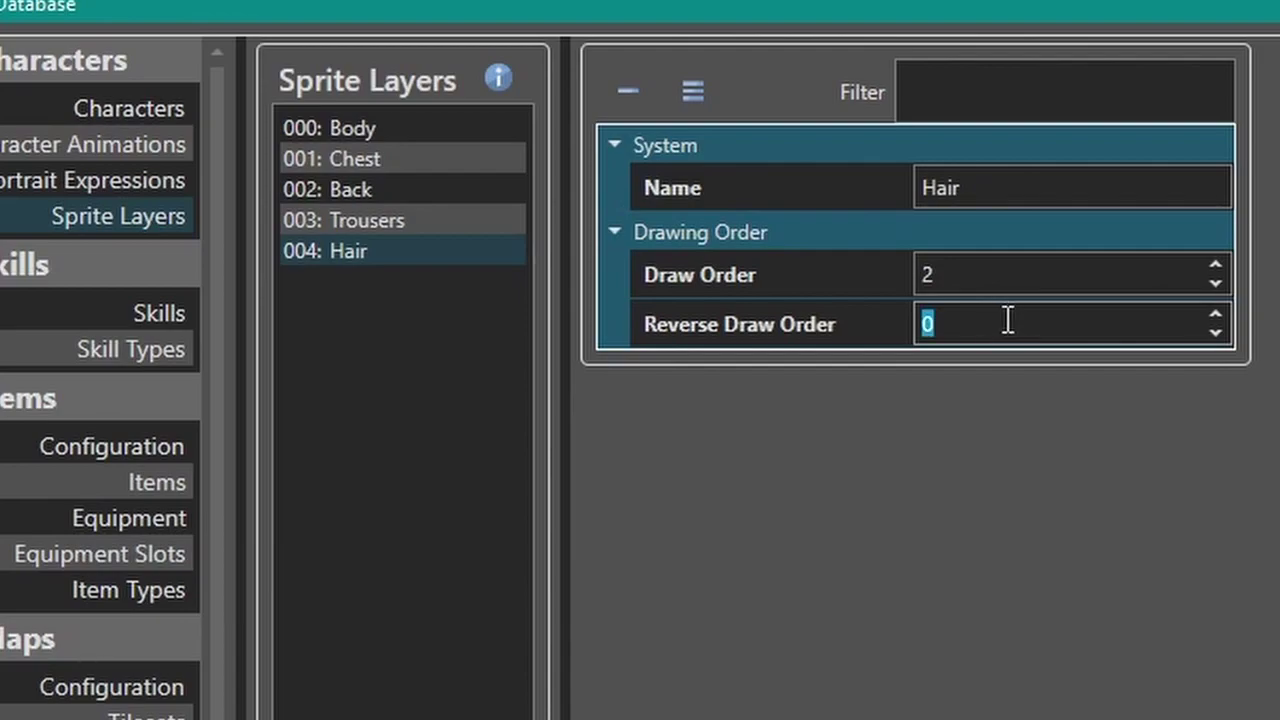
{"action": "type", "text": "2"}
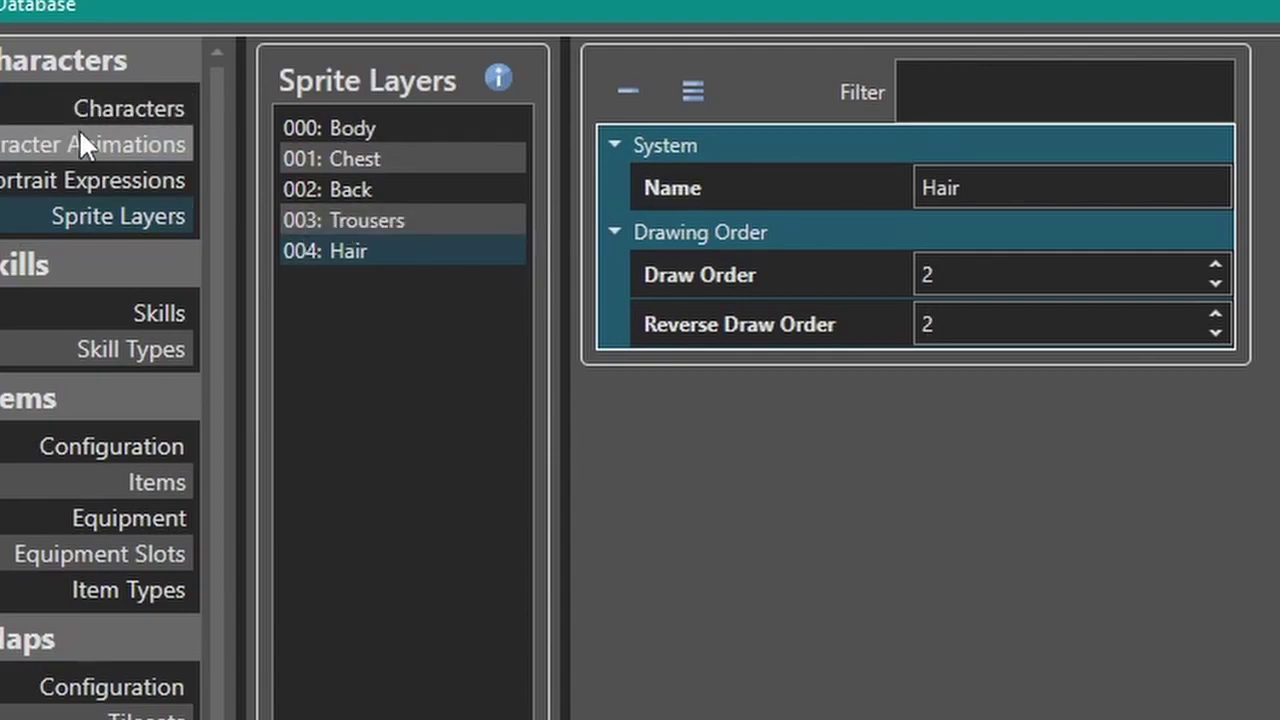
{"action": "left_click", "coordinate": [103, 120]}
{"action": "left_click", "coordinate": [331, 135]}
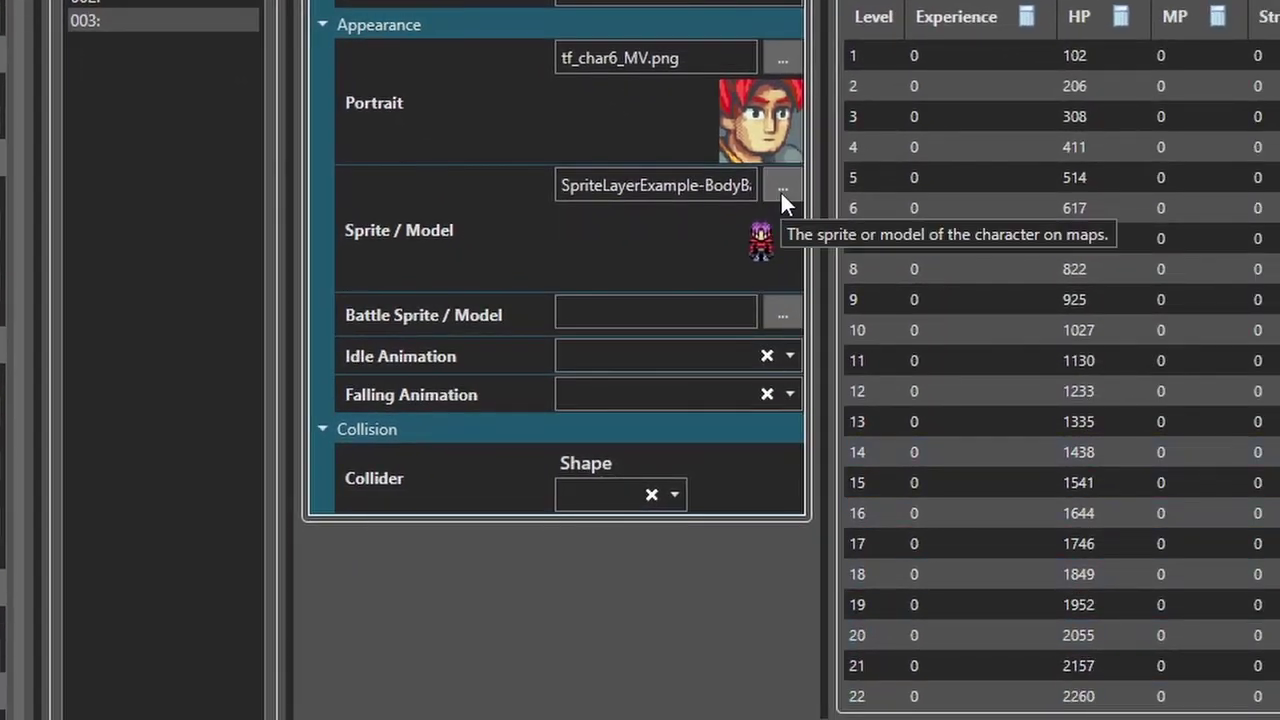
Open Bertimus Maximus's sprite picker and preview his purple-haired layered sprite sheet
{"action": "left_click", "coordinate": [782, 187]}
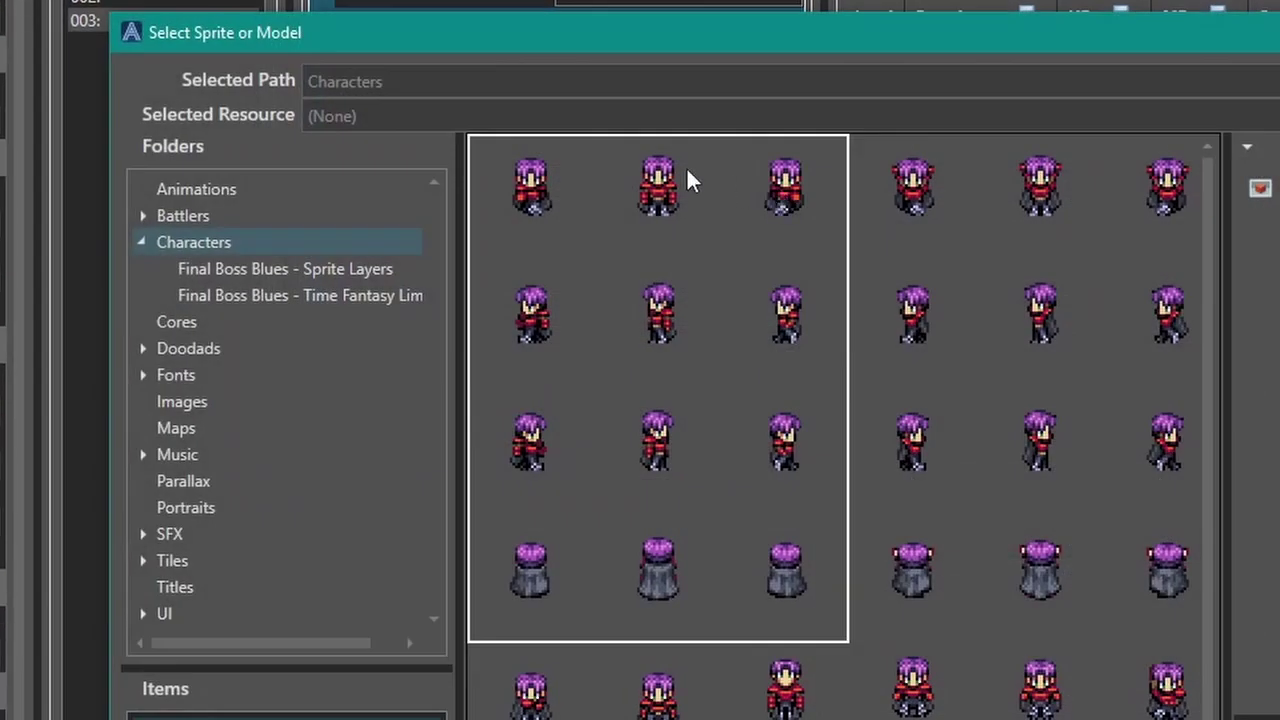
{"action": "scroll", "coordinate": [631, 175], "scroll_direction": "up", "scroll_amount": 5}
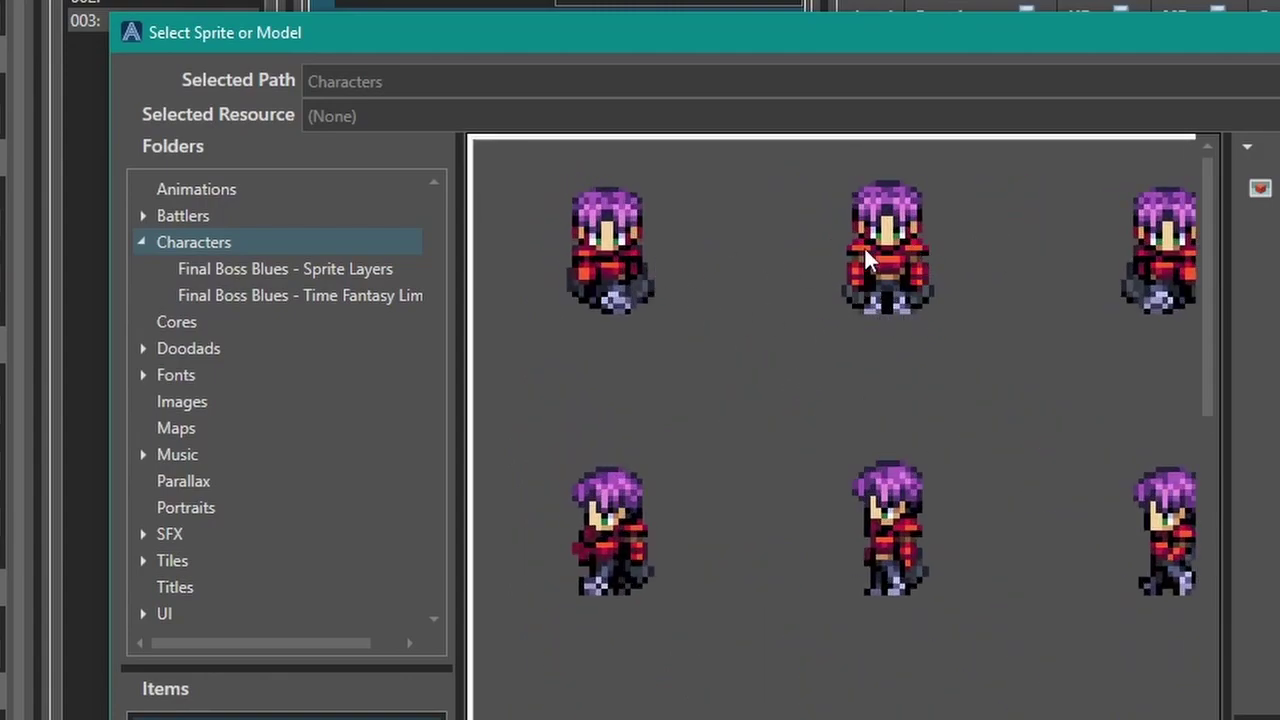
{"action": "scroll", "coordinate": [1000, 440], "scroll_direction": "down", "scroll_amount": 4}
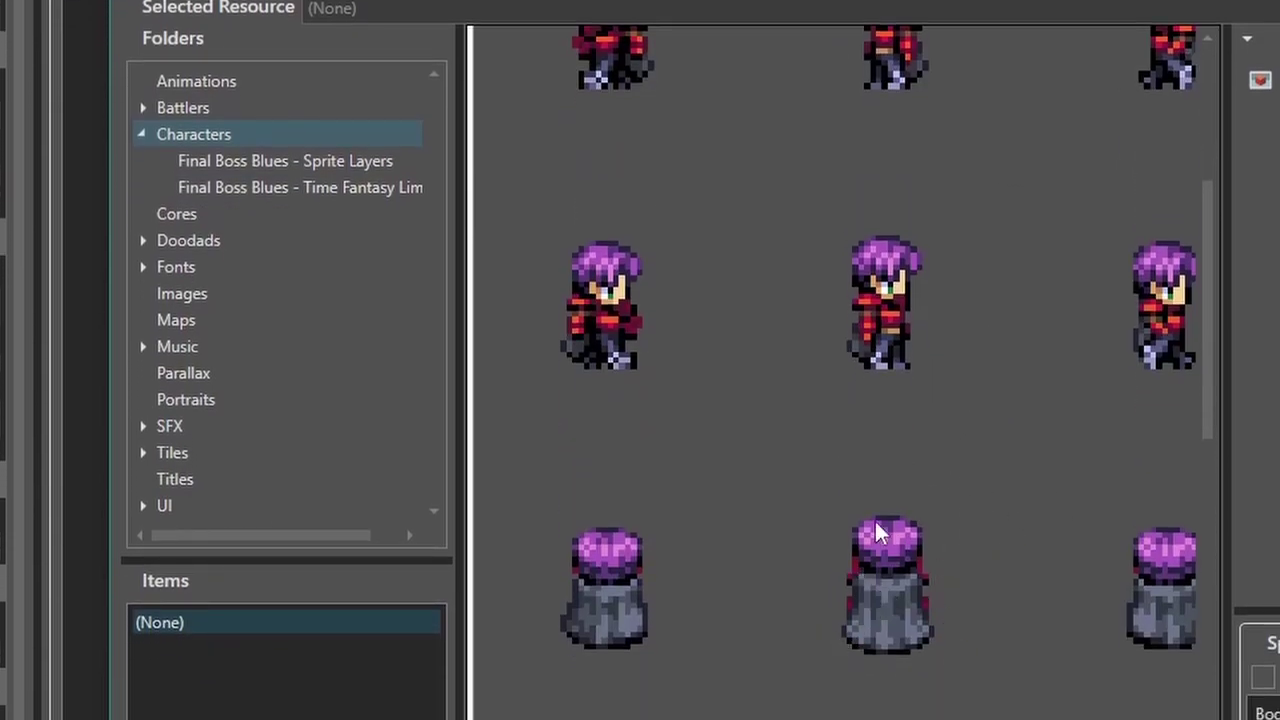
{"action": "scroll", "coordinate": [880, 480], "scroll_direction": "up", "scroll_amount": 4}
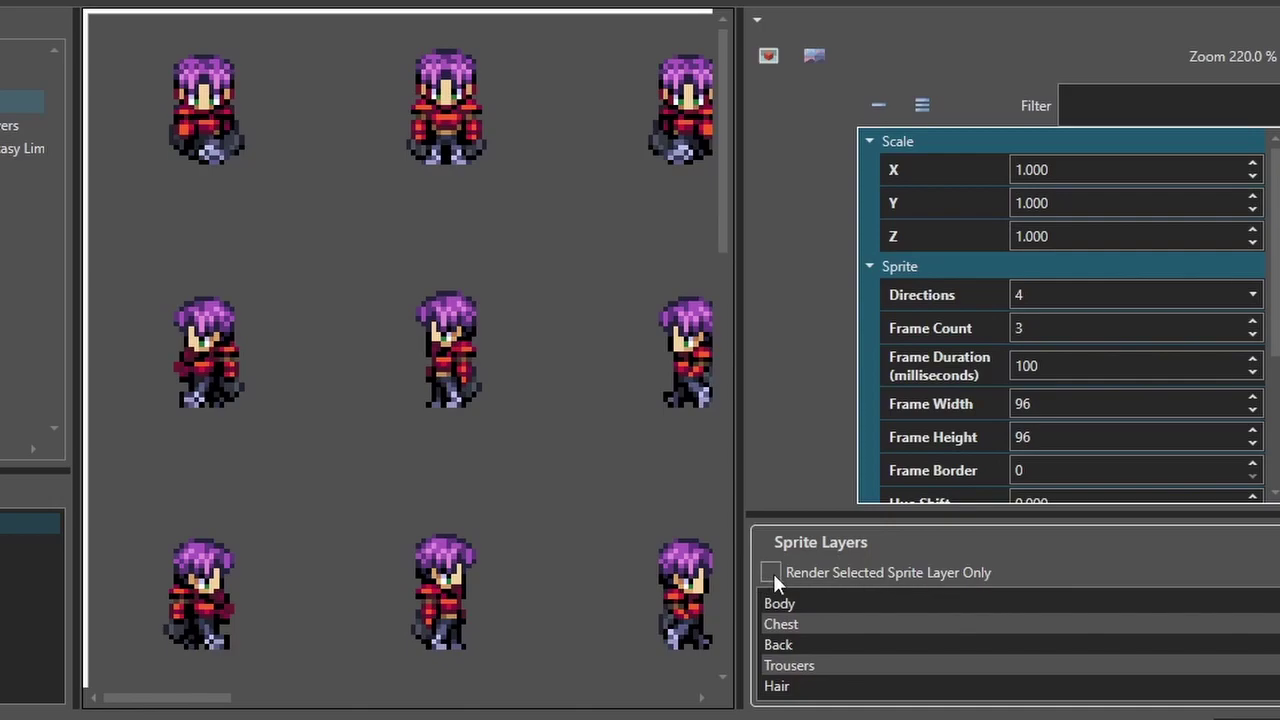
Render only the selected layer and preview Body, Chest, Back, Trousers and Hair individually
{"action": "left_click", "coordinate": [771, 573]}
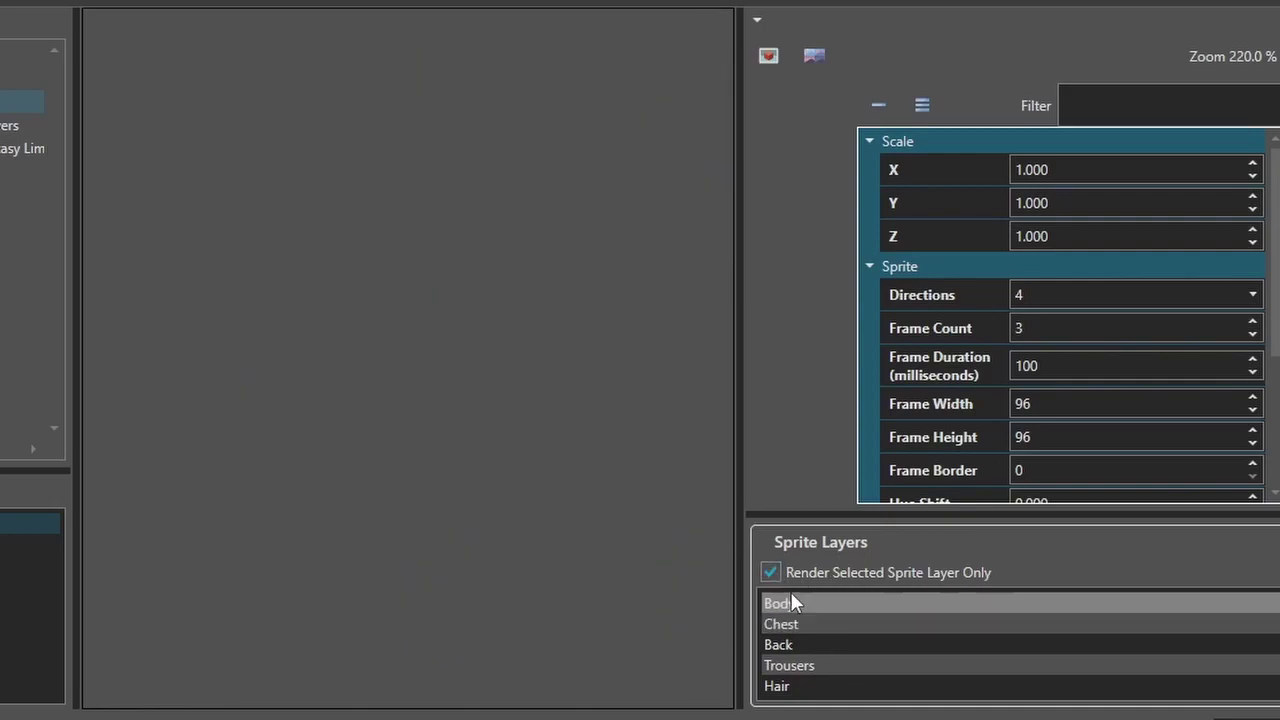
{"action": "left_click", "coordinate": [804, 597]}
{"action": "left_click", "coordinate": [812, 620]}
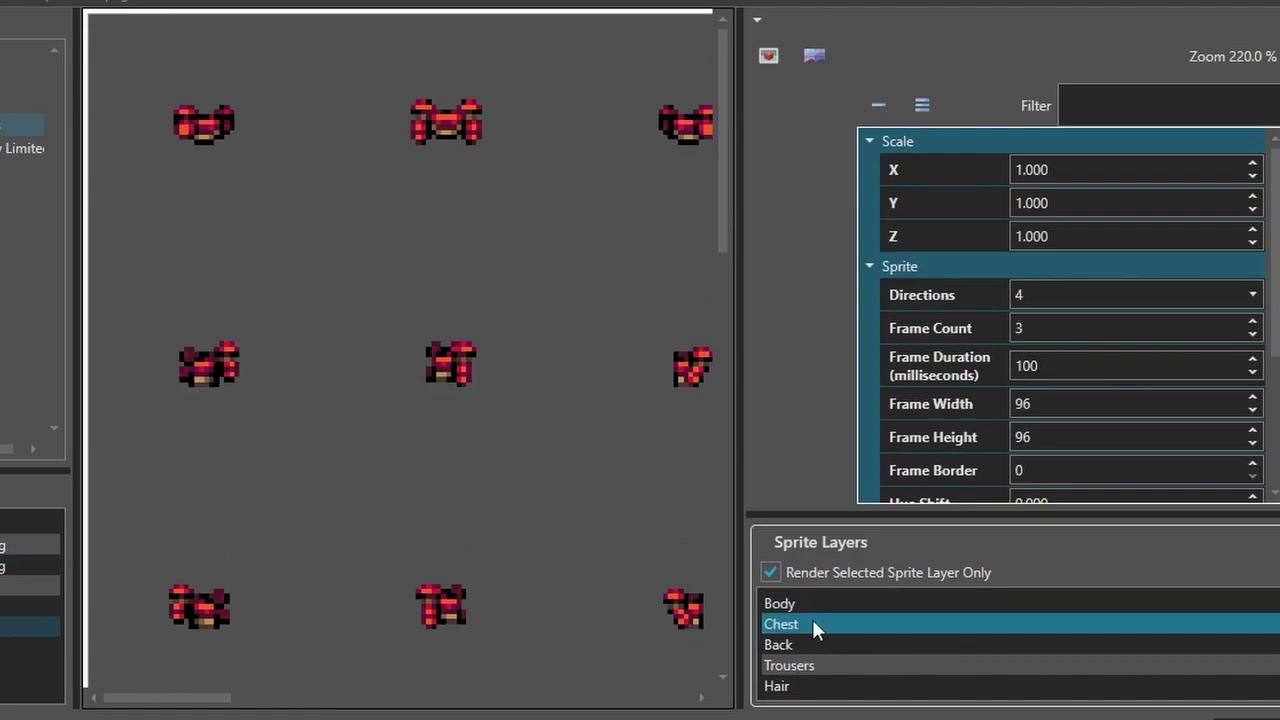
{"action": "left_click", "coordinate": [819, 645]}
{"action": "left_click", "coordinate": [819, 666]}
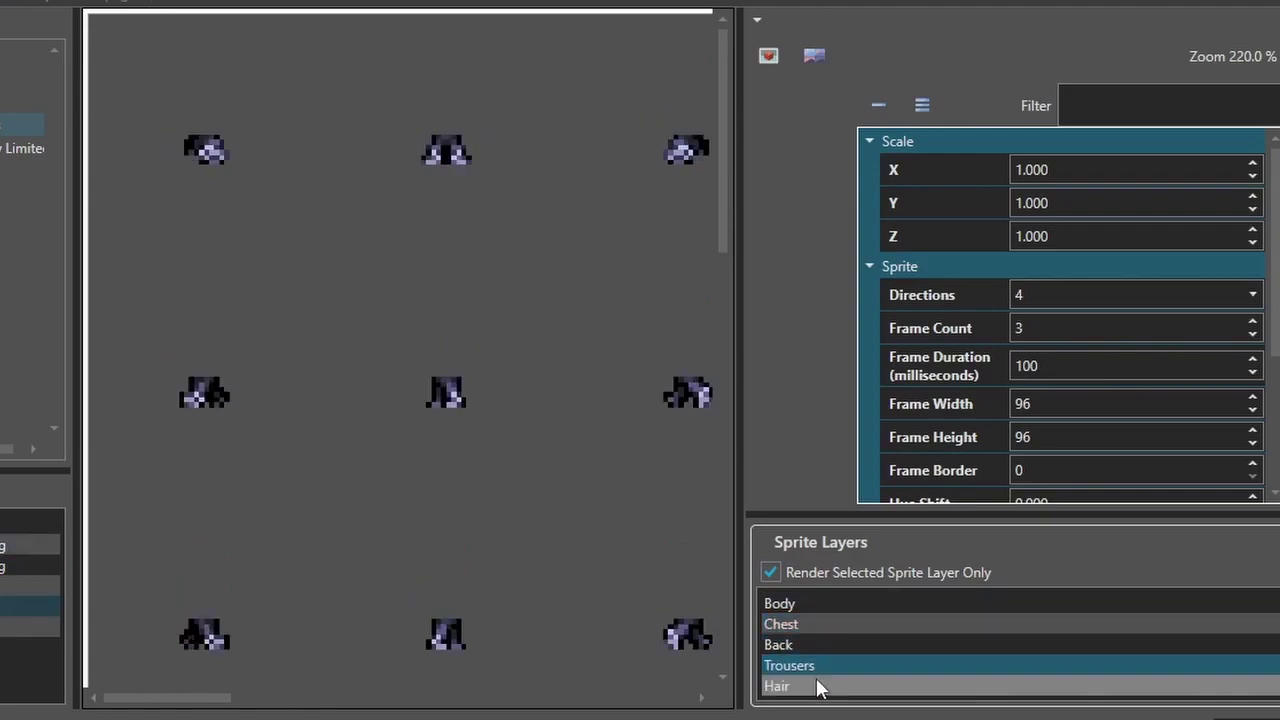
{"action": "left_click", "coordinate": [817, 685]}
Recheck the trousers, back, chest and body layers, then render all five layers combined
{"action": "scroll", "coordinate": [526, 514], "scroll_direction": "down", "scroll_amount": 3}
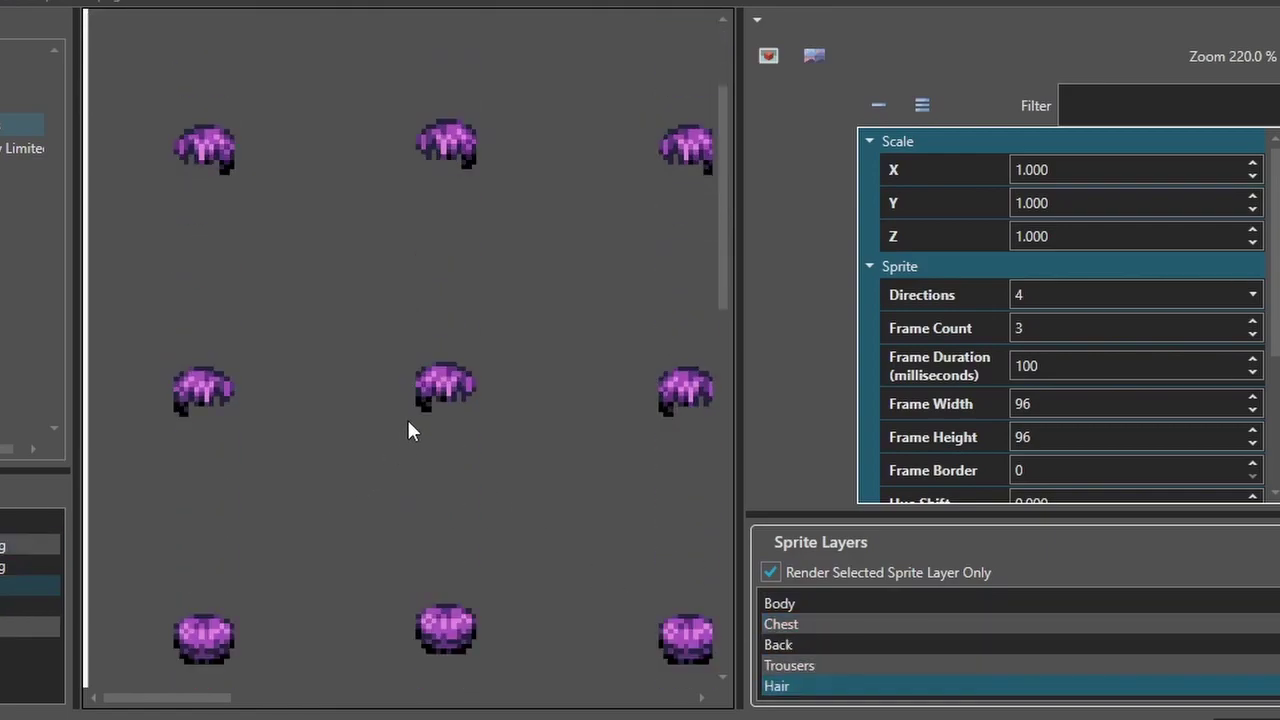
{"action": "scroll", "coordinate": [407, 417], "scroll_direction": "down", "scroll_amount": 2, "text": "ctrl"}
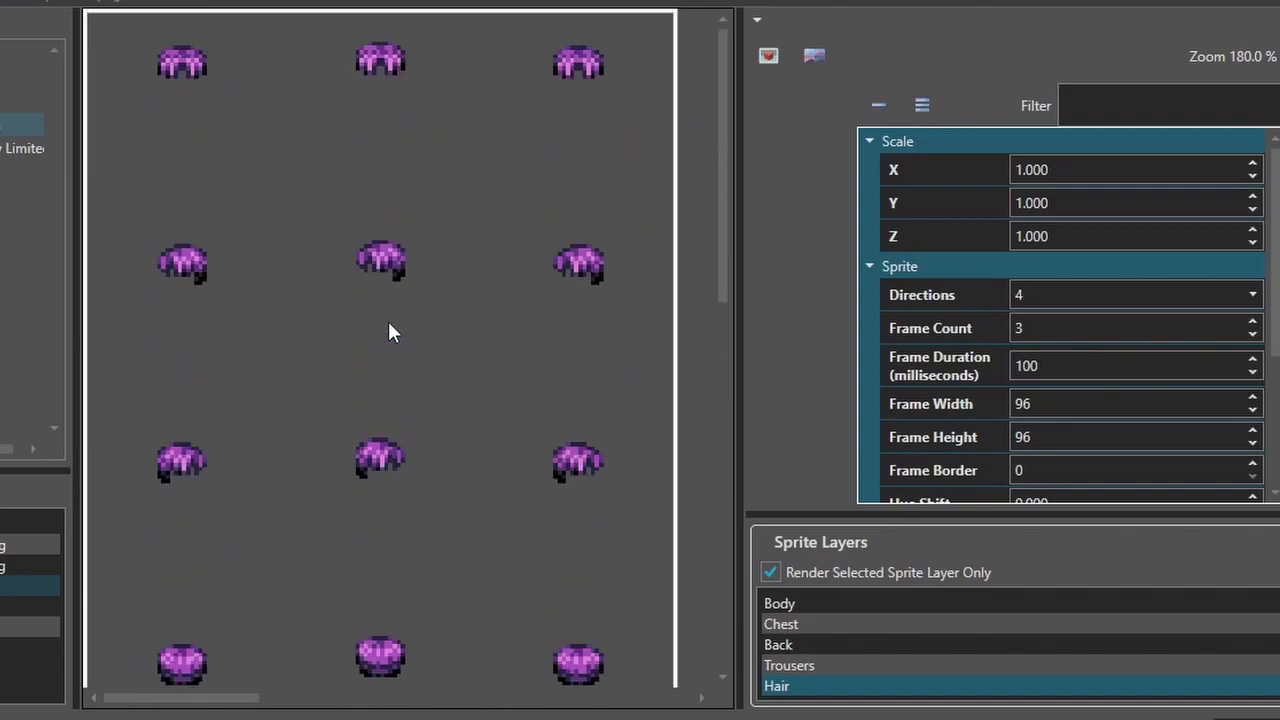
{"action": "scroll", "coordinate": [390, 332], "scroll_direction": "down", "scroll_amount": 1, "text": "ctrl"}
{"action": "scroll", "coordinate": [408, 365], "scroll_direction": "down", "scroll_amount": 1, "text": "ctrl"}
{"action": "scroll", "coordinate": [290, 340], "scroll_direction": "down", "scroll_amount": 1}
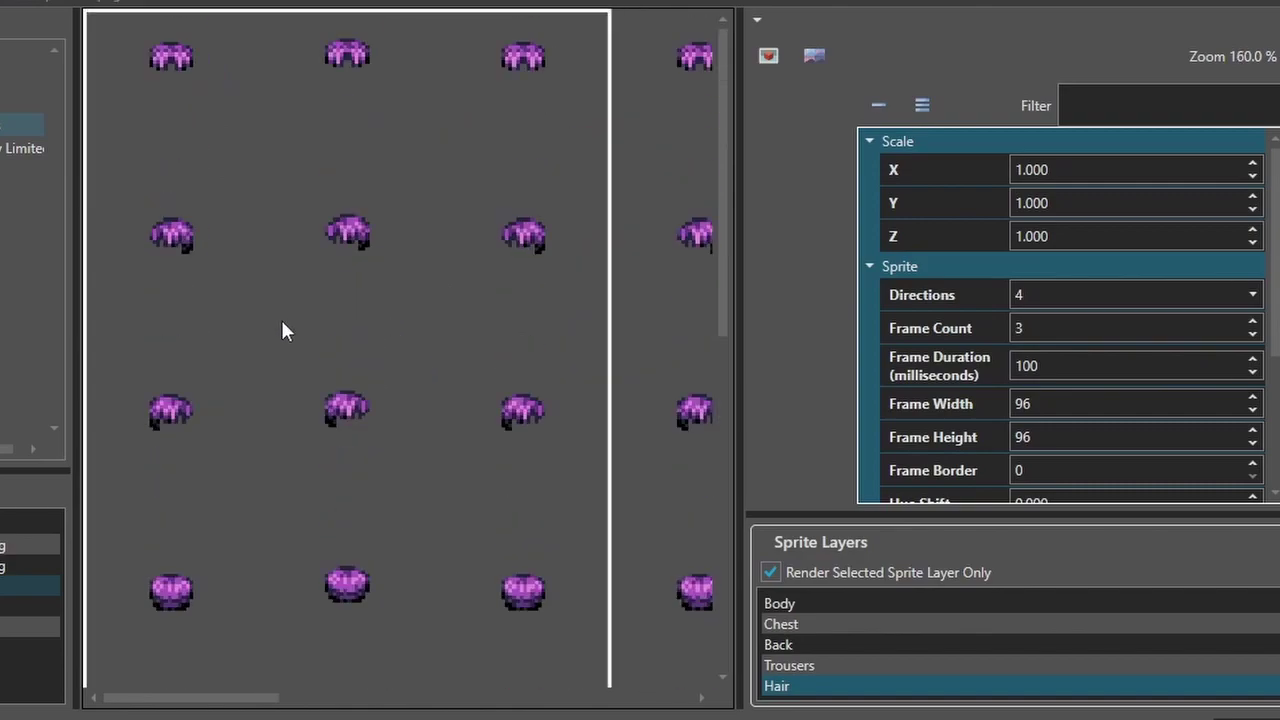
{"action": "left_click", "coordinate": [873, 665]}
{"action": "left_click", "coordinate": [848, 645]}
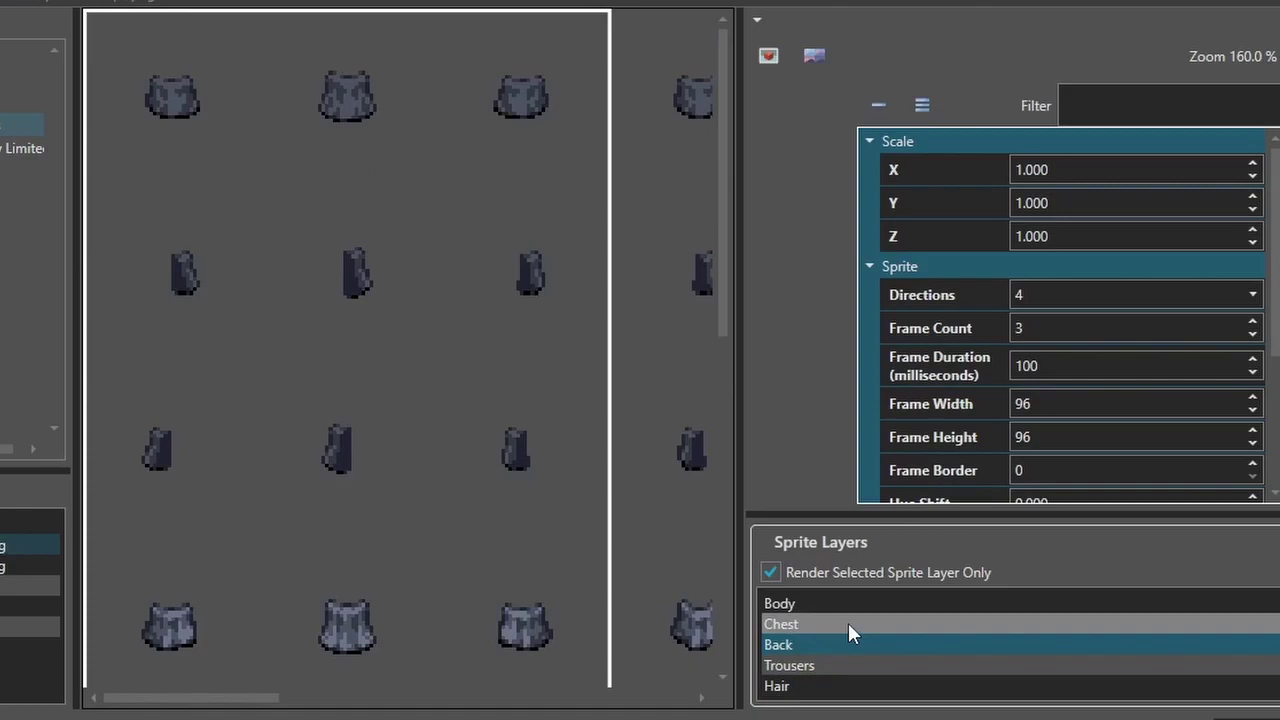
{"action": "left_click", "coordinate": [848, 624]}
{"action": "left_click", "coordinate": [848, 603]}
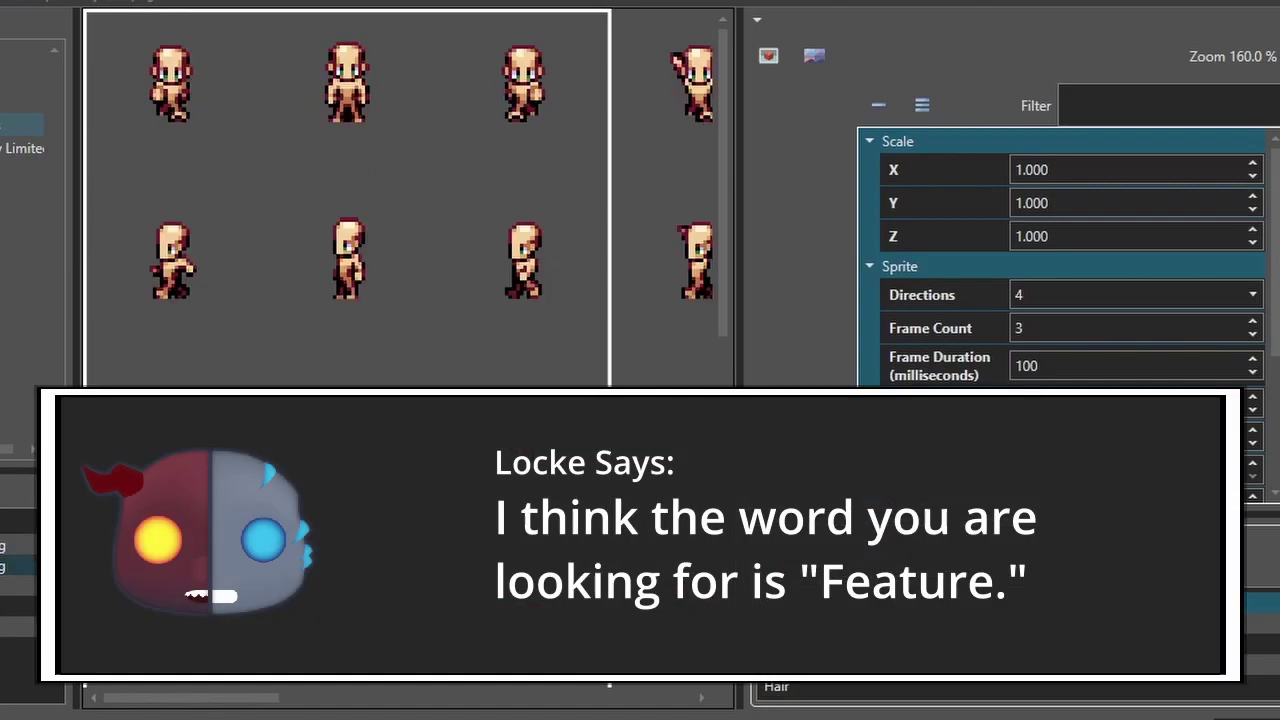
{"action": "left_click", "coordinate": [770, 572]}
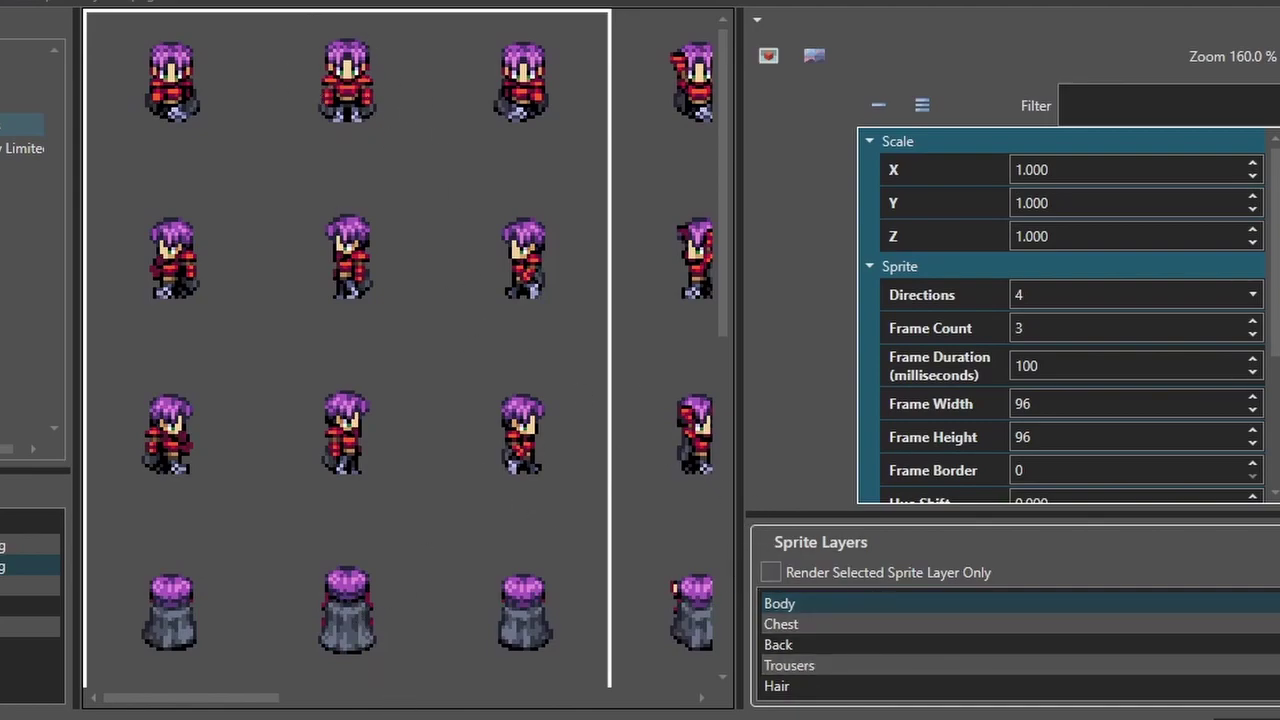
Try a bare-back image on the Back layer, then restore the grey cape
{"action": "key", "text": "Down"}
{"action": "key", "text": "Down"}
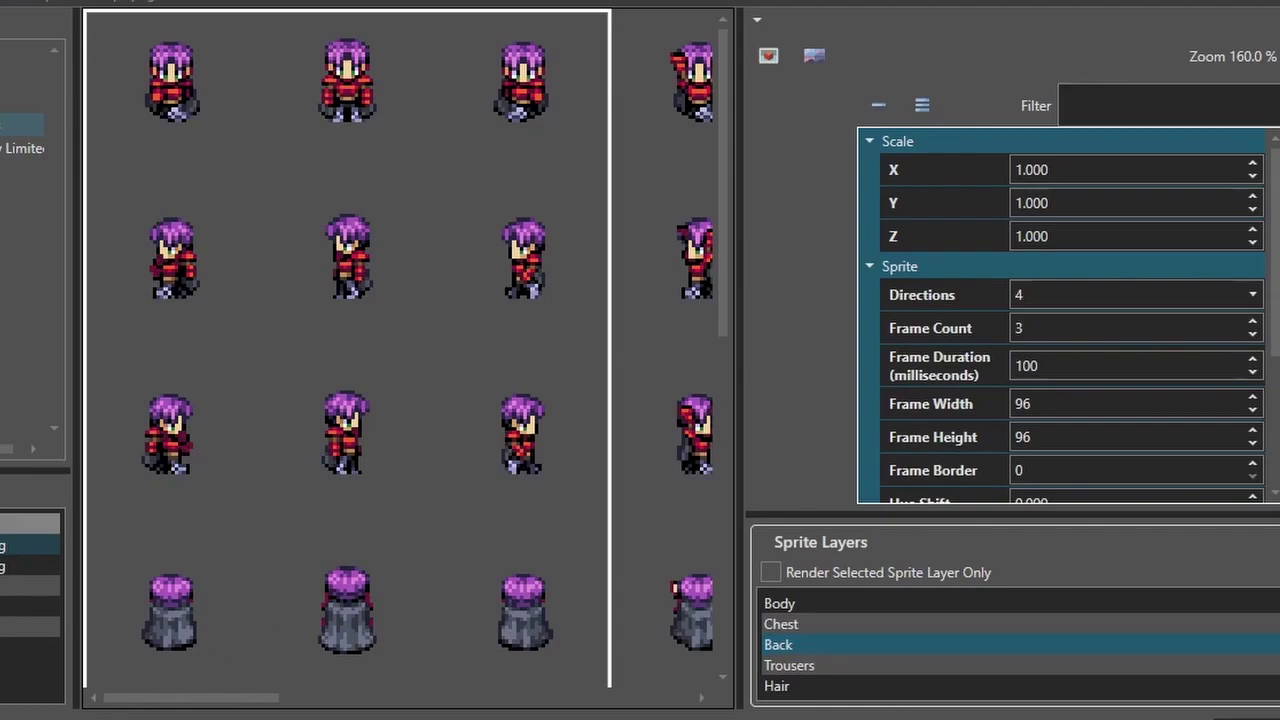
{"action": "left_click", "coordinate": [30, 523]}
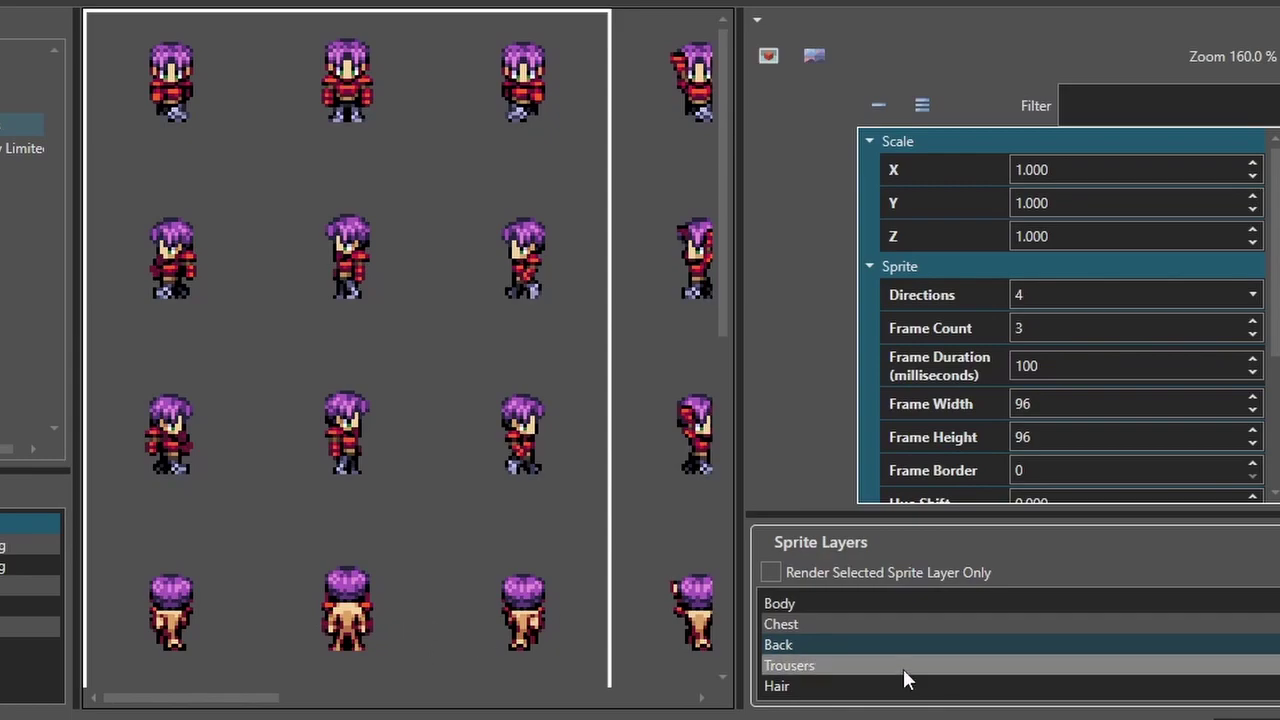
{"action": "left_click", "coordinate": [846, 640]}
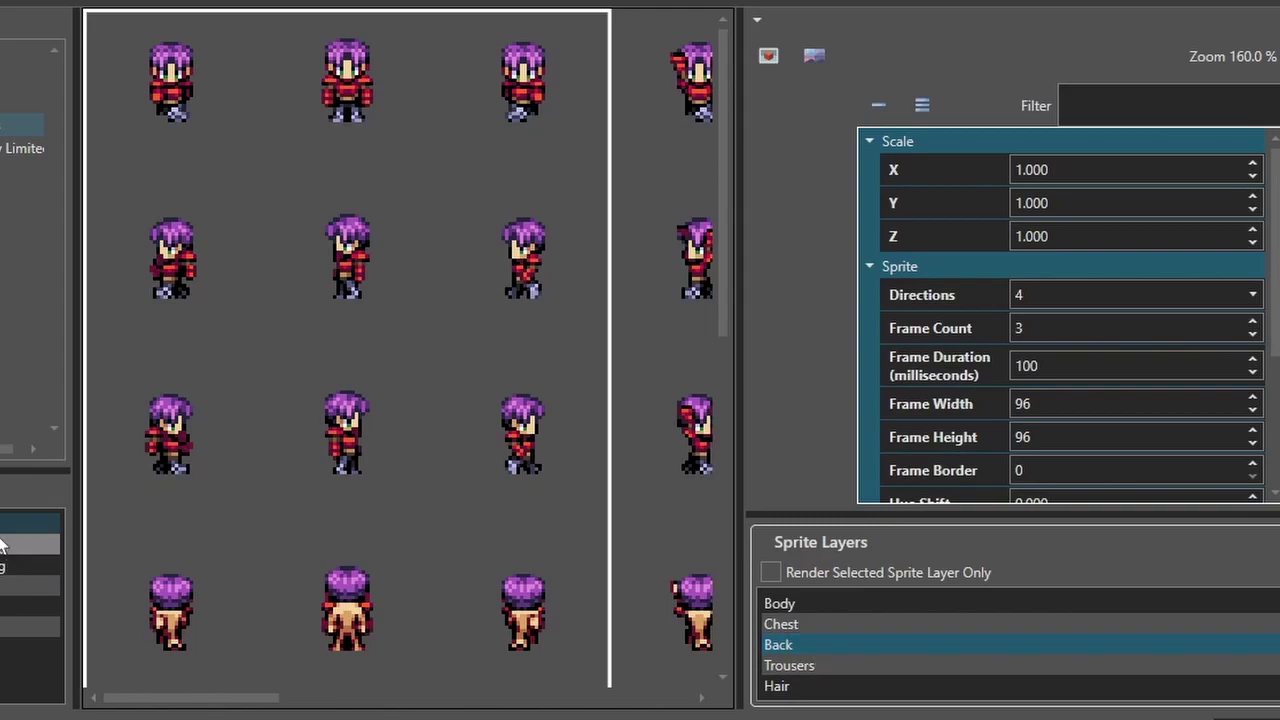
{"action": "left_click", "coordinate": [30, 546]}
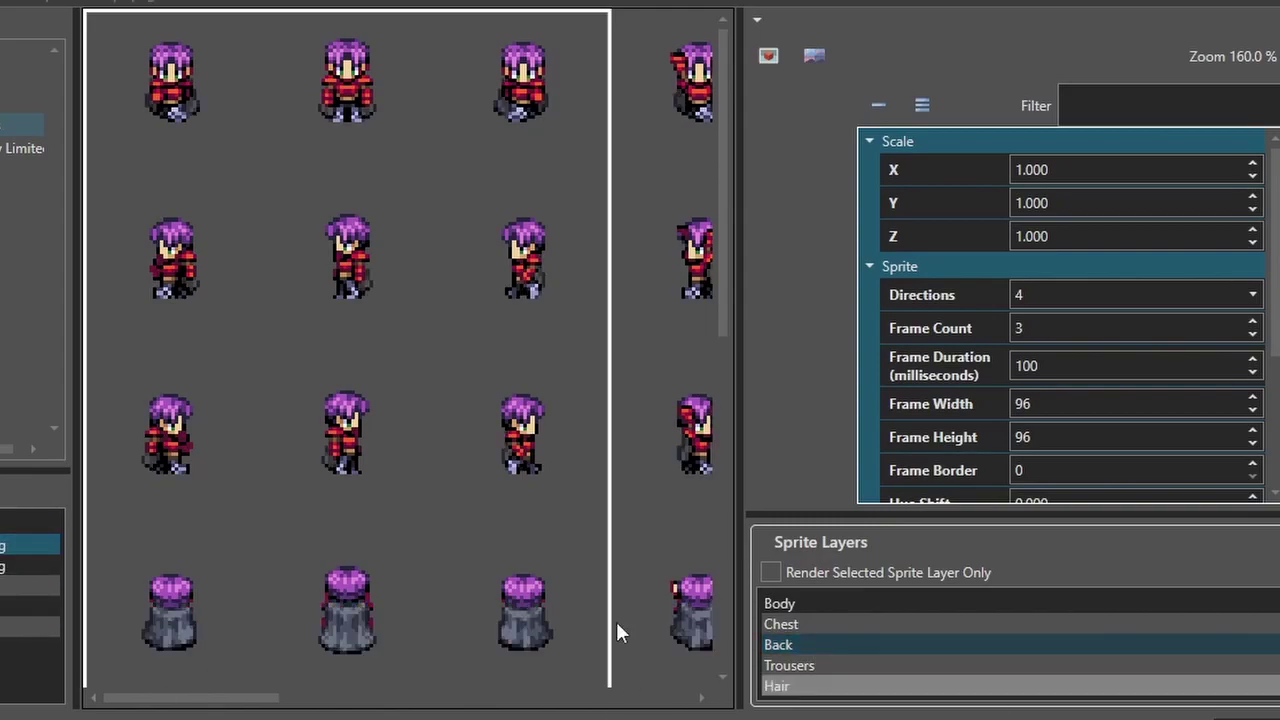
{"action": "scroll", "coordinate": [381, 306], "scroll_direction": "down", "scroll_amount": 1}
{"action": "scroll", "coordinate": [381, 306], "scroll_direction": "up", "scroll_amount": 1}
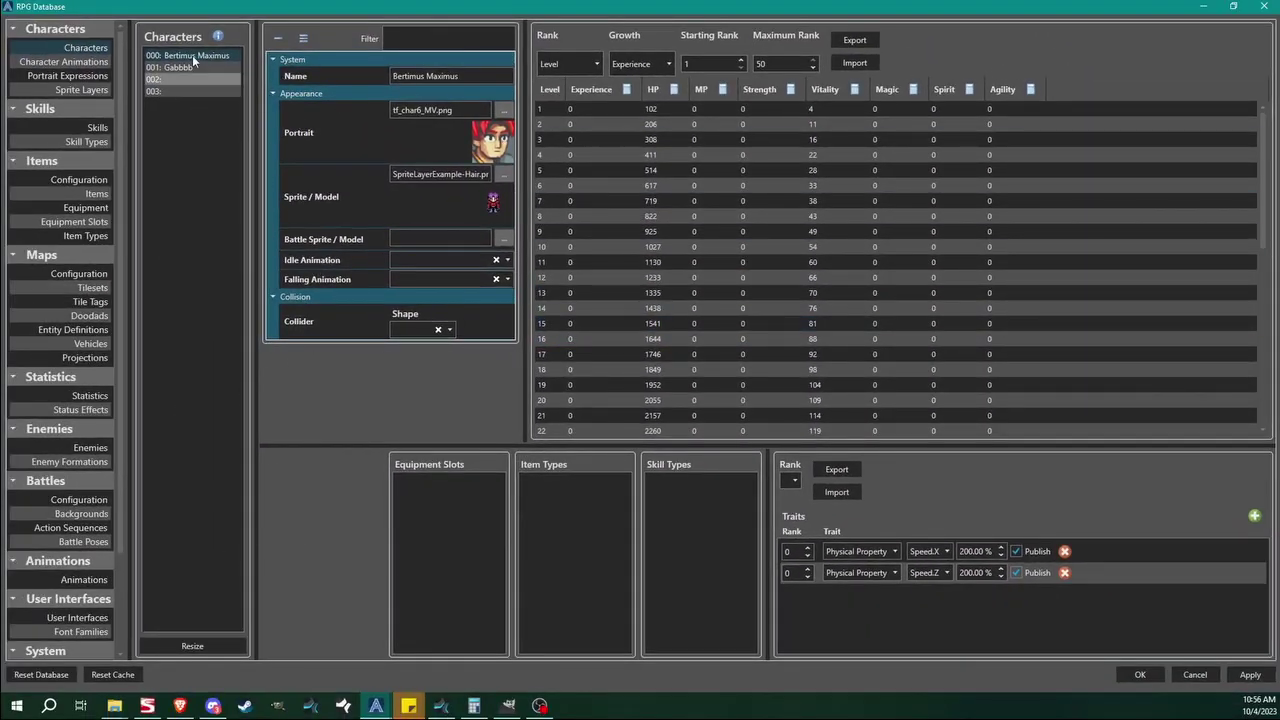
Review the database's Sprite Layers list, then close the database to return to the map
{"action": "left_click", "coordinate": [98, 90]}
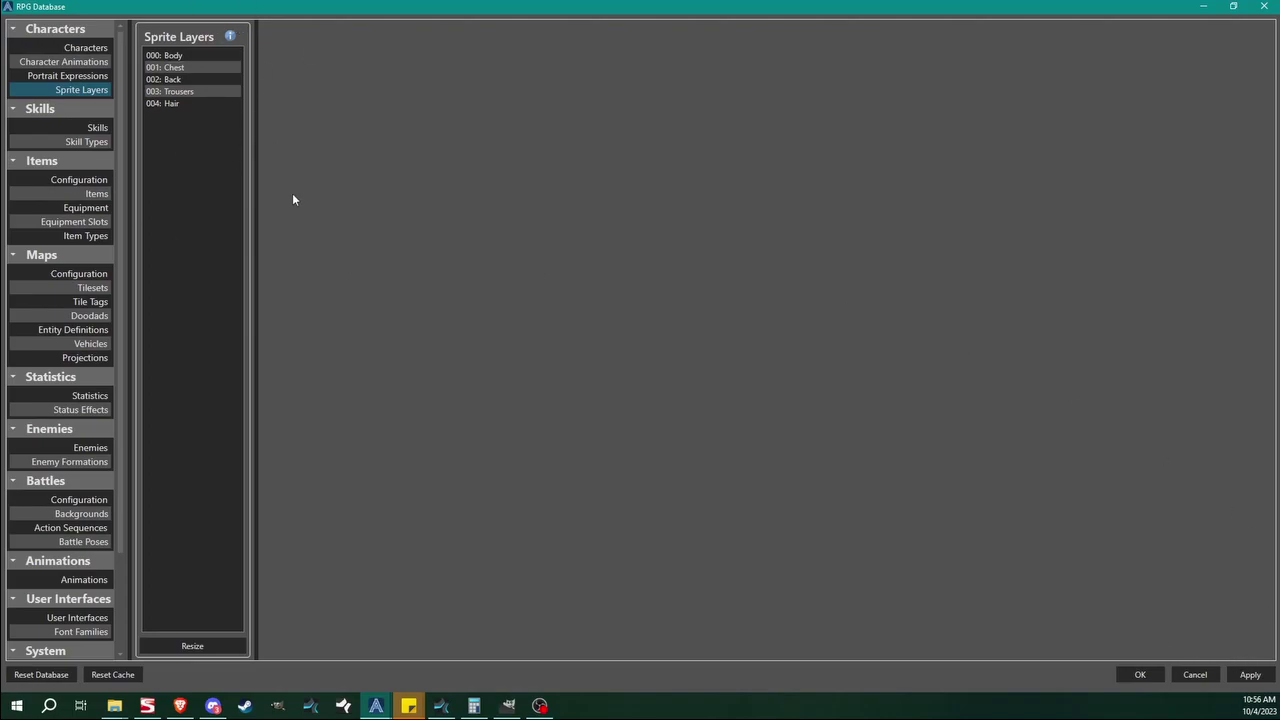
{"action": "key", "text": "Escape"}
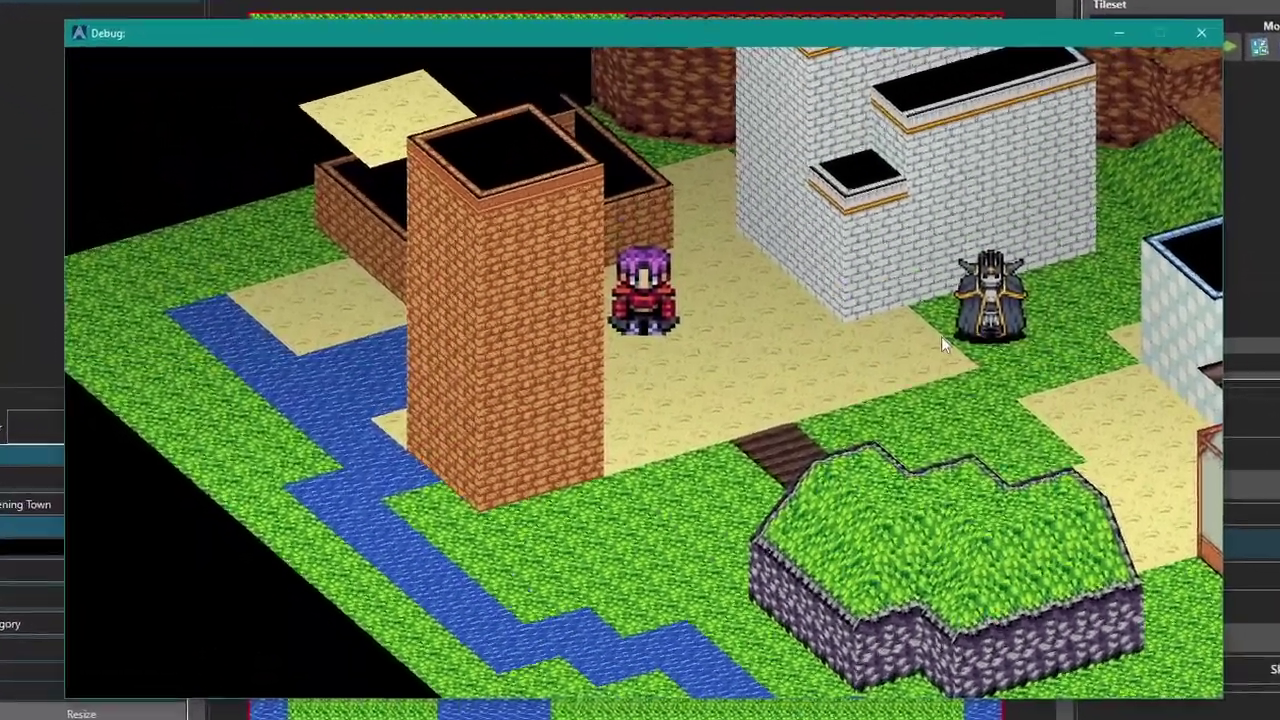
Walk the layered character toward the boss and rotate the camera around him in the play-test
{"action": "key", "text": "Up"}
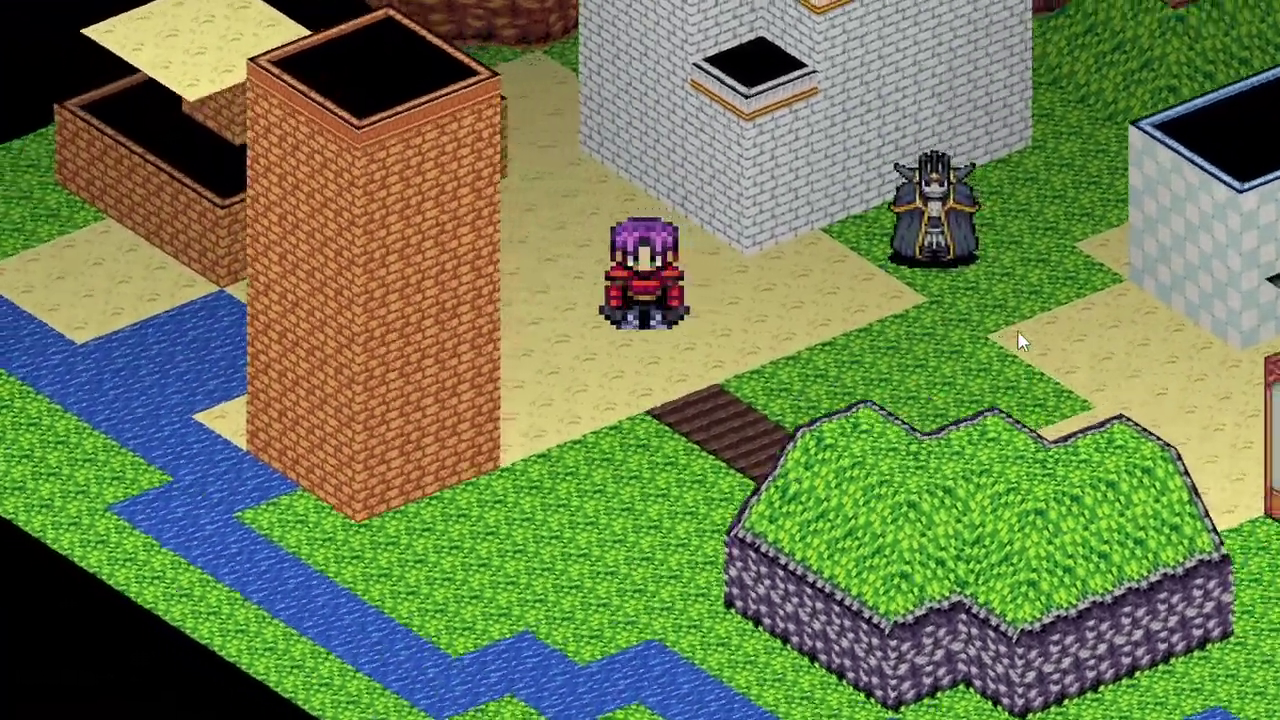
{"action": "key", "text": "e"}
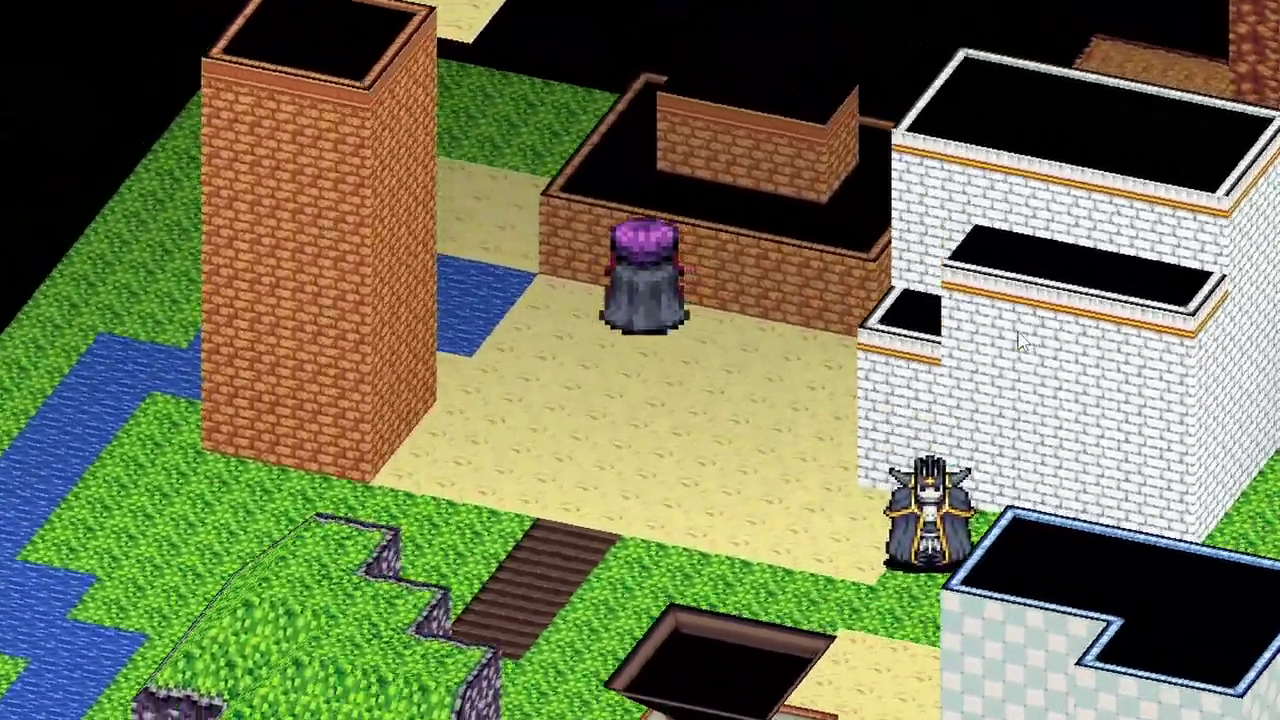
{"action": "key", "text": "q"}
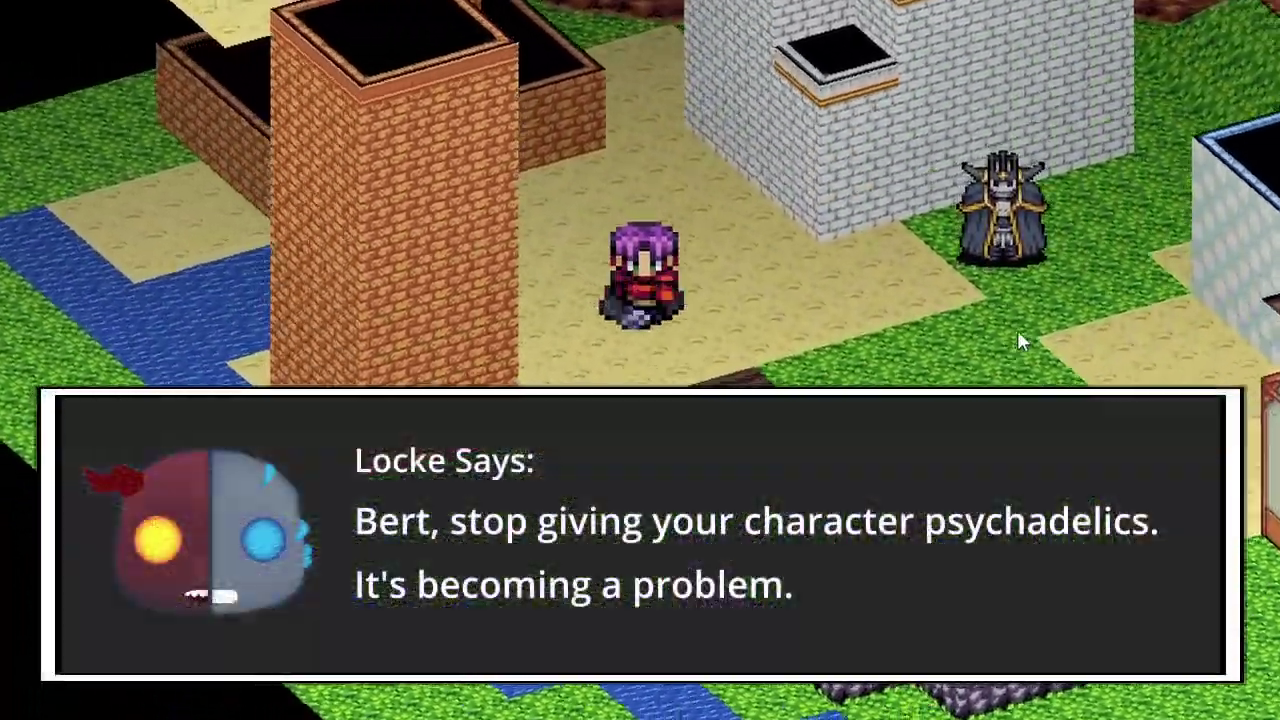
{"action": "key", "text": "q"}
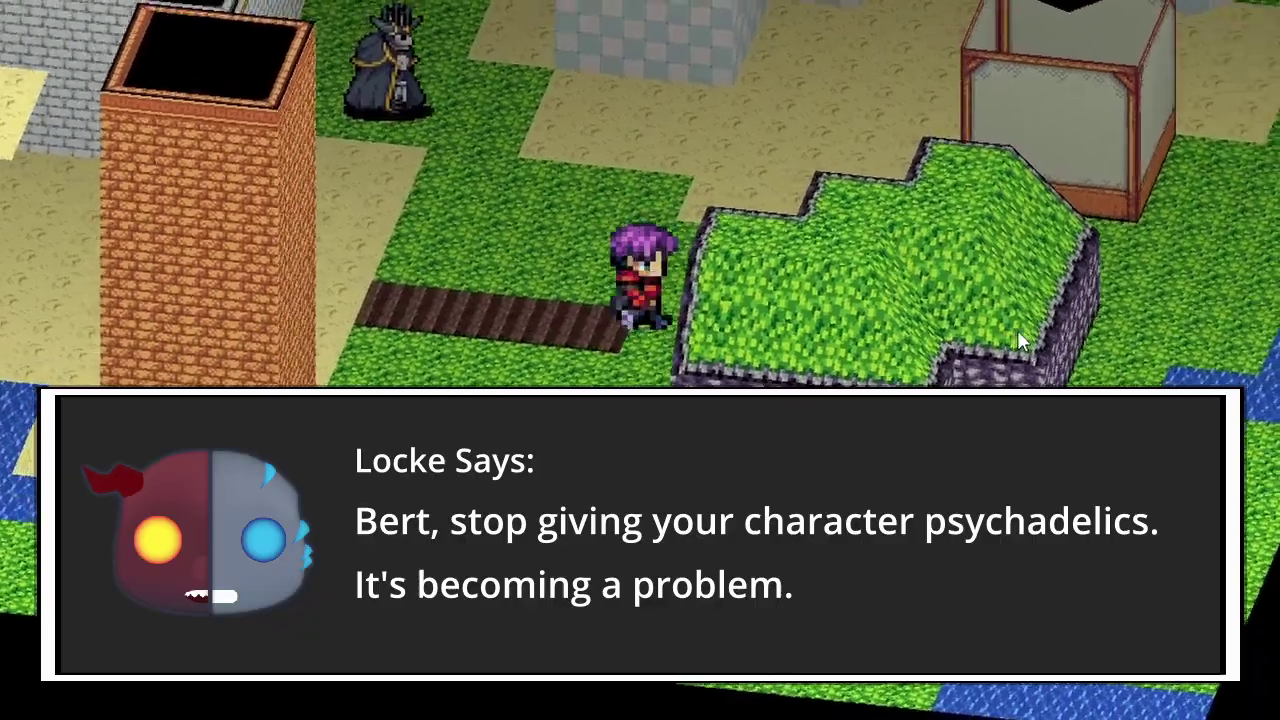
{"action": "key", "text": "q"}
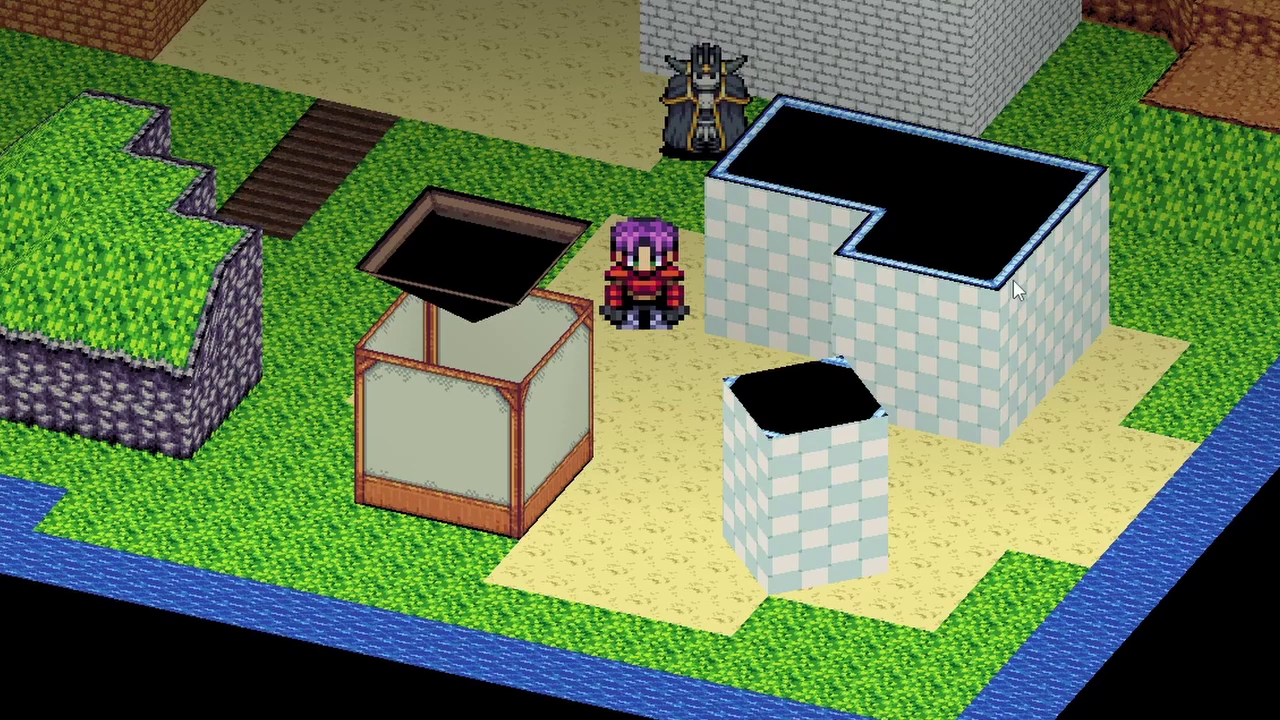
Walk the character north toward the stairs while circling the camera to a straight-on view
{"action": "key", "text": "Up"}
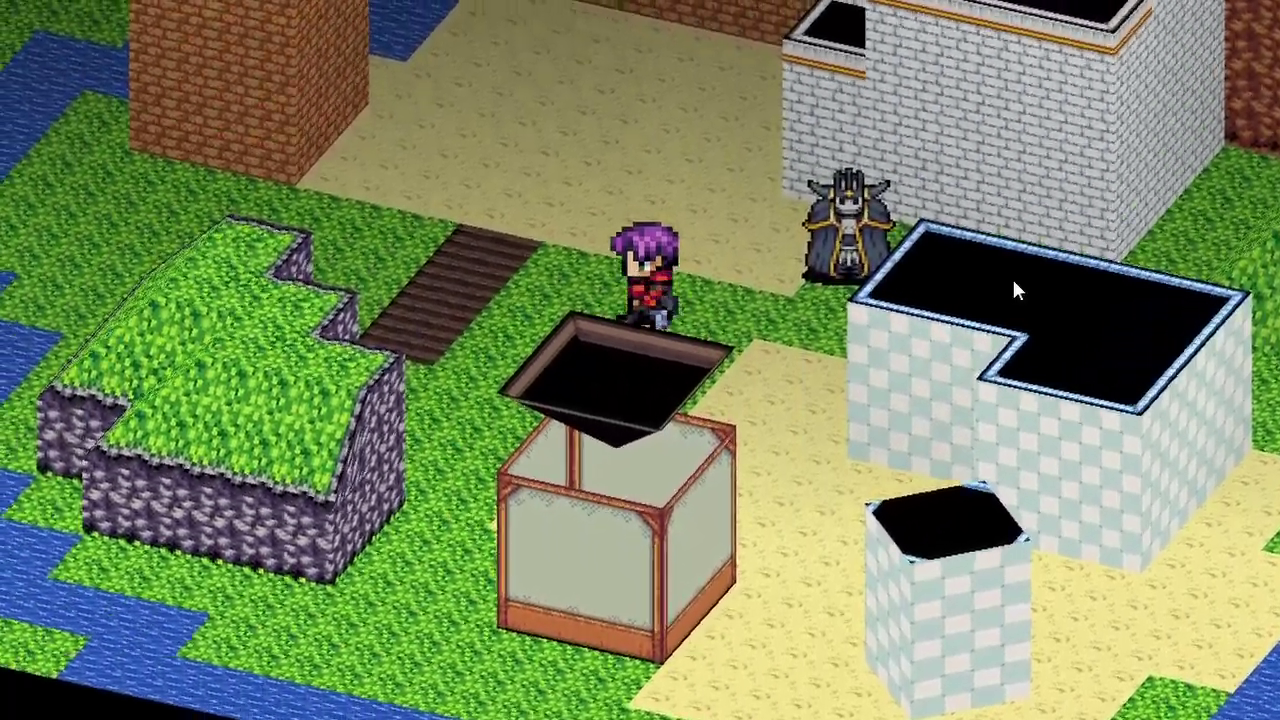
{"action": "key", "text": "Up"}
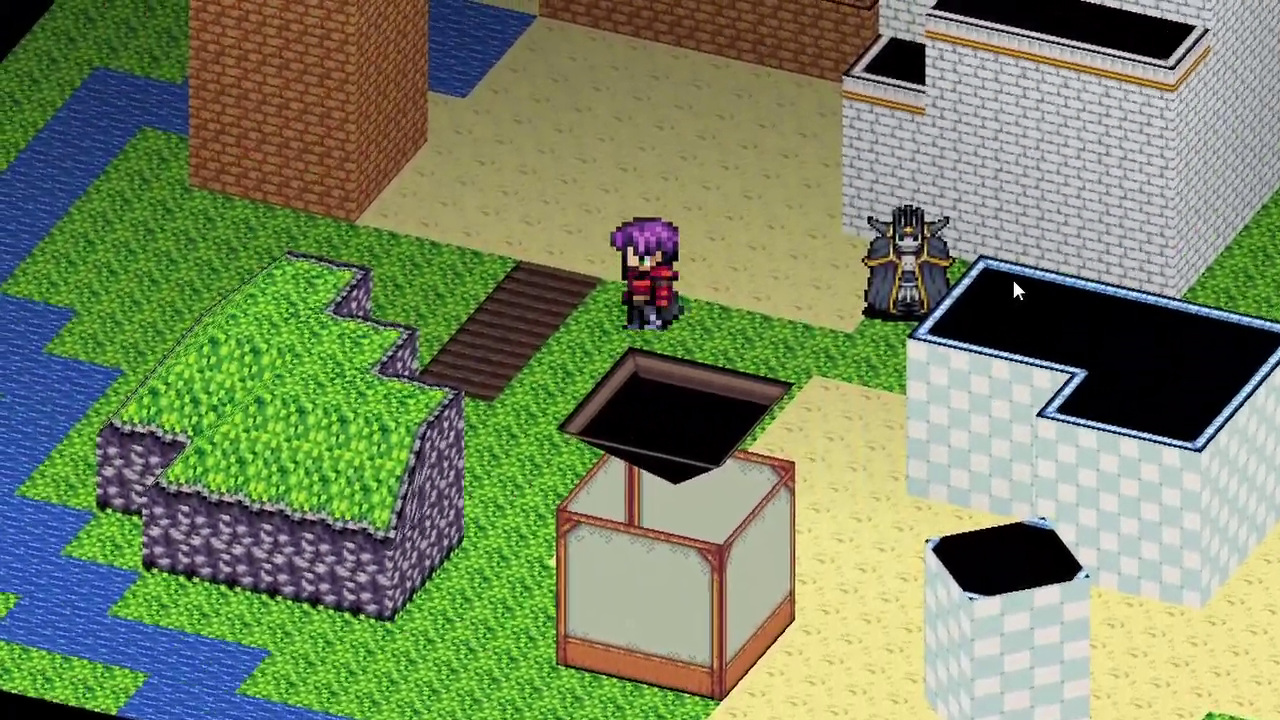
{"action": "key", "text": "q"}
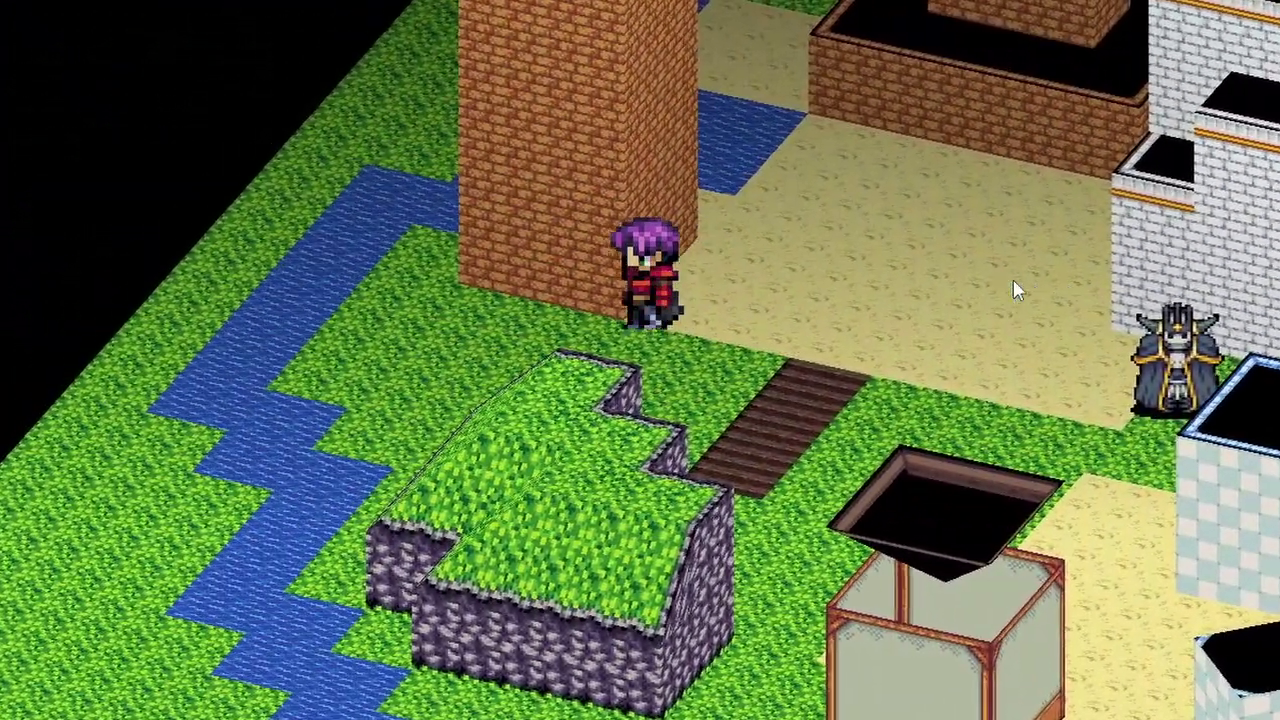
{"action": "key", "text": "q"}
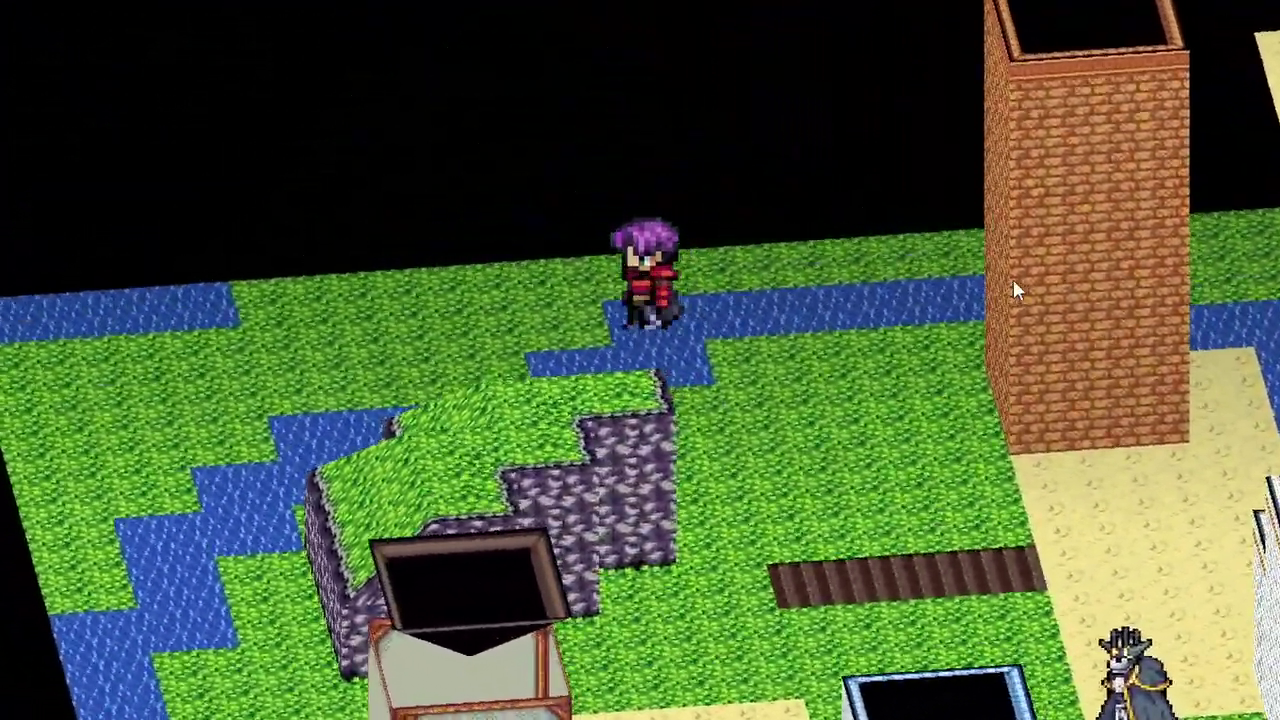
{"action": "key", "text": "q"}
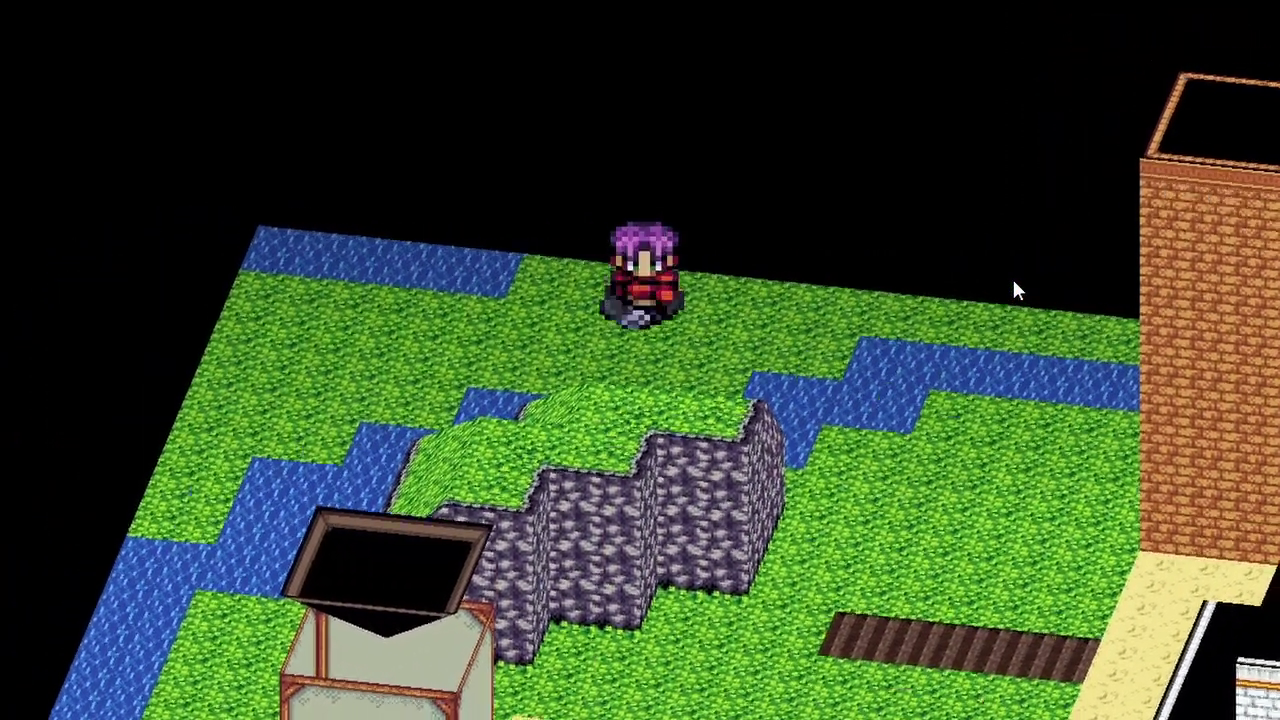
{"action": "key", "text": "q"}
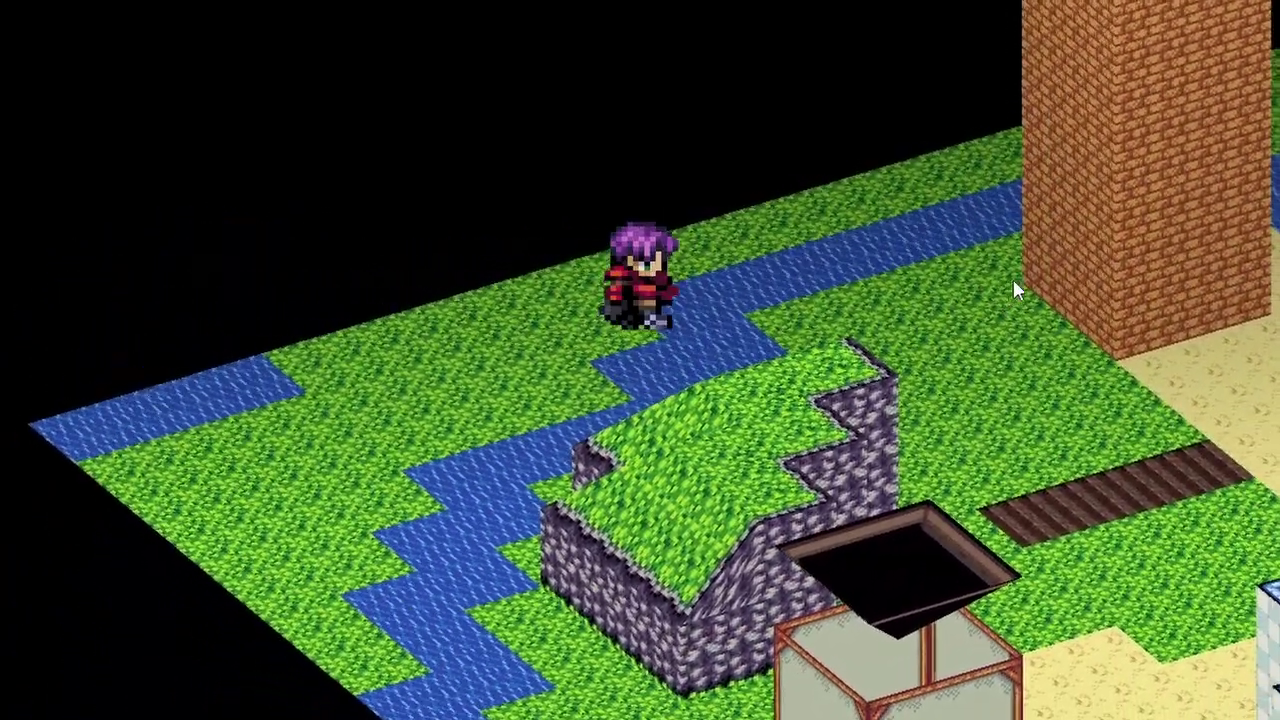
{"action": "key", "text": "q"}
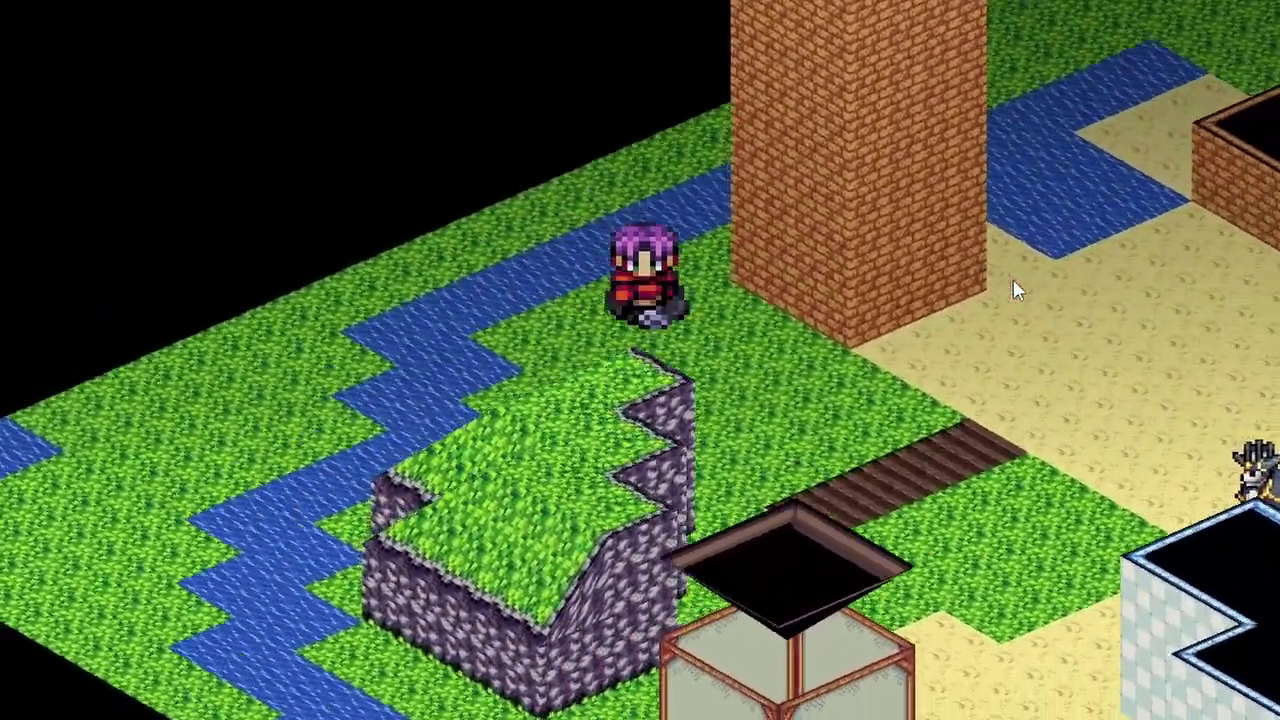
{"action": "key", "text": "q"}
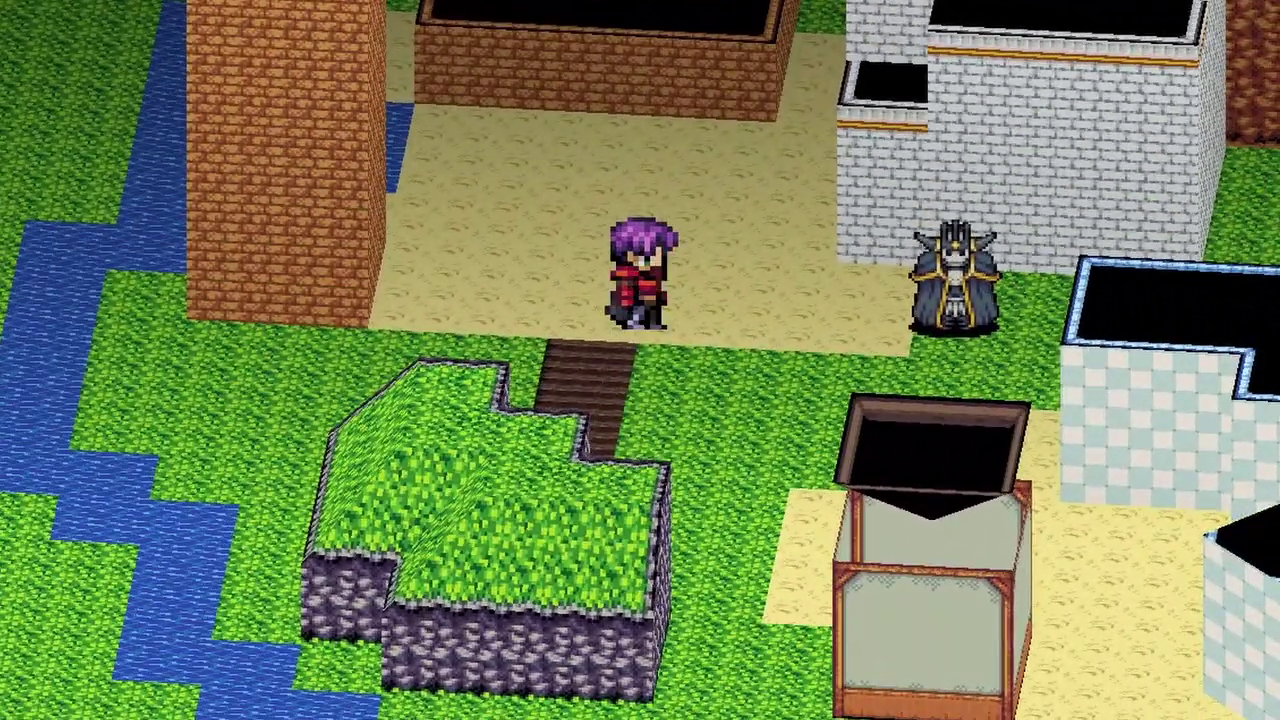
Walk across the sand courtyard, turning the character, until standing beside the armoured boss
{"action": "key", "text": "Right"}
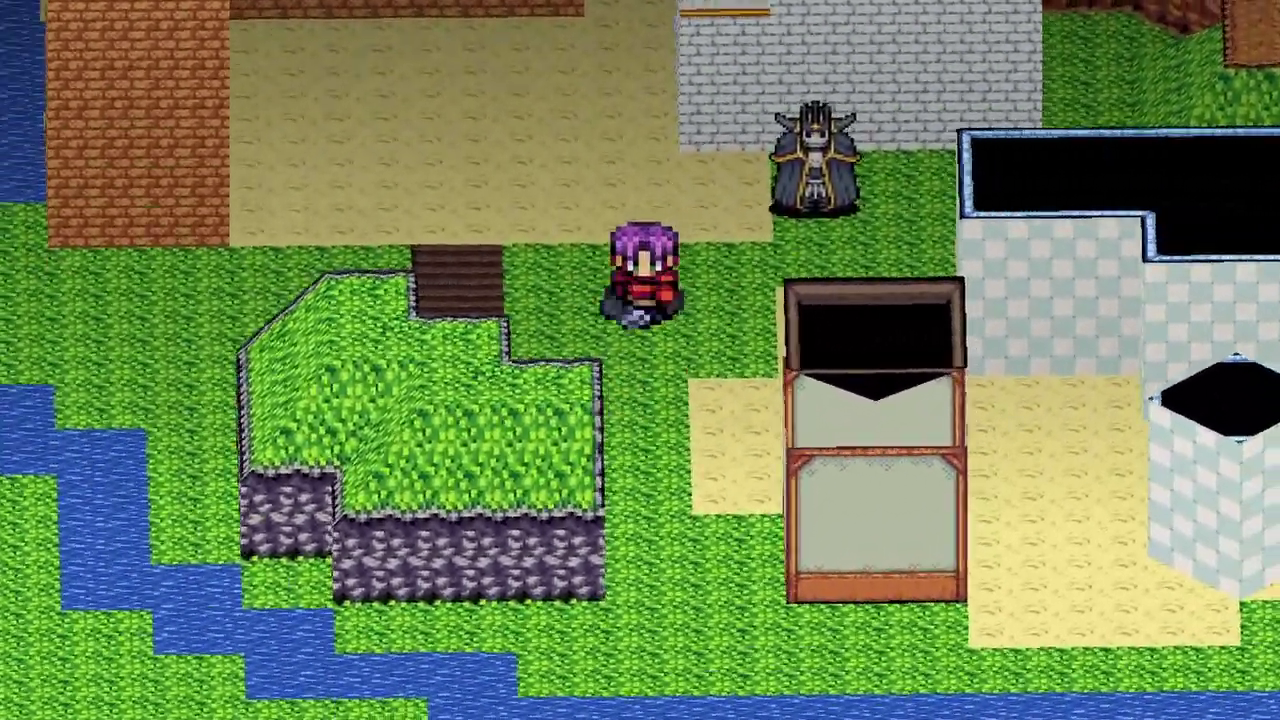
{"action": "key", "text": "Up"}
{"action": "key", "text": "q"}
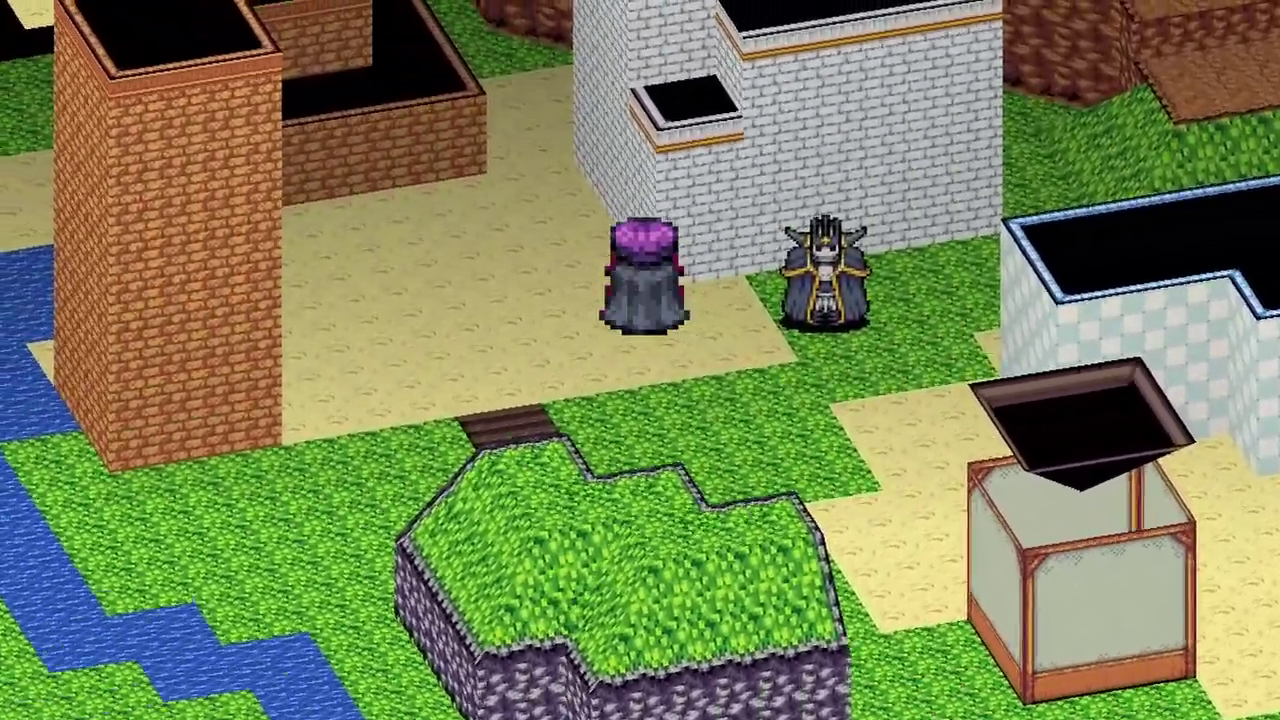
{"action": "key", "text": "Down"}
{"action": "key", "text": "Down"}
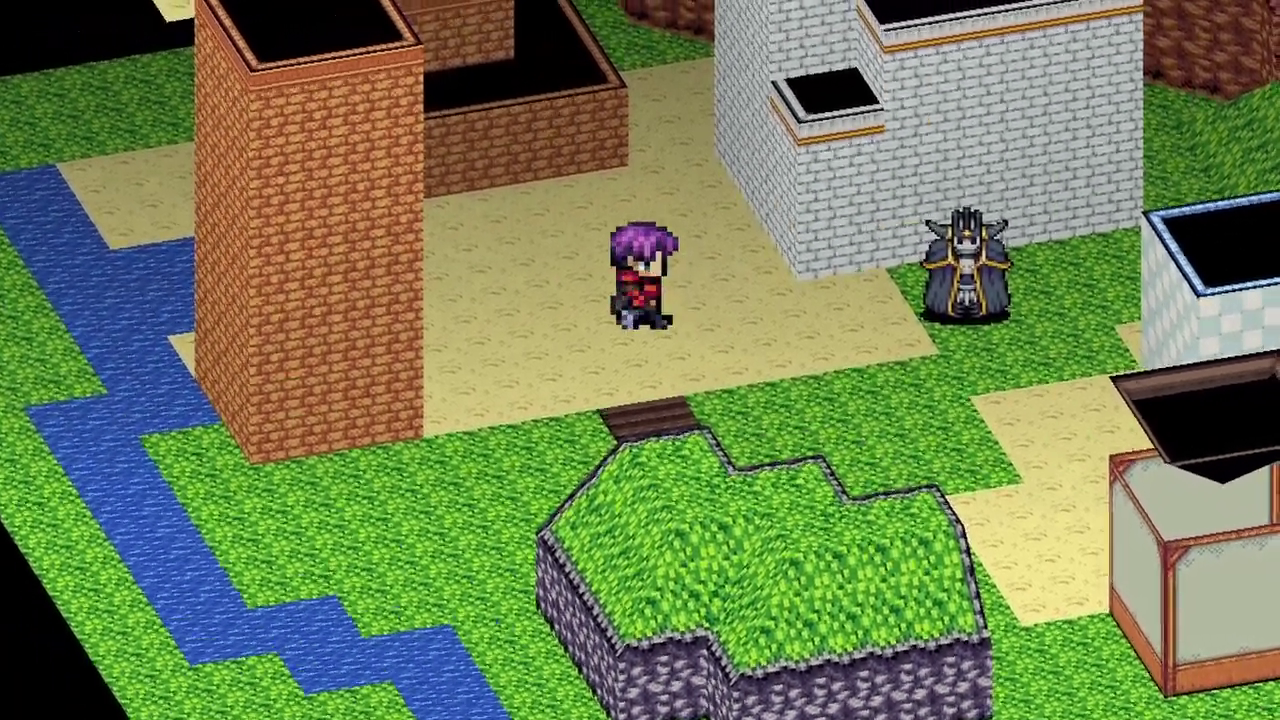
{"action": "key", "text": "Left"}
{"action": "key", "text": "Right"}
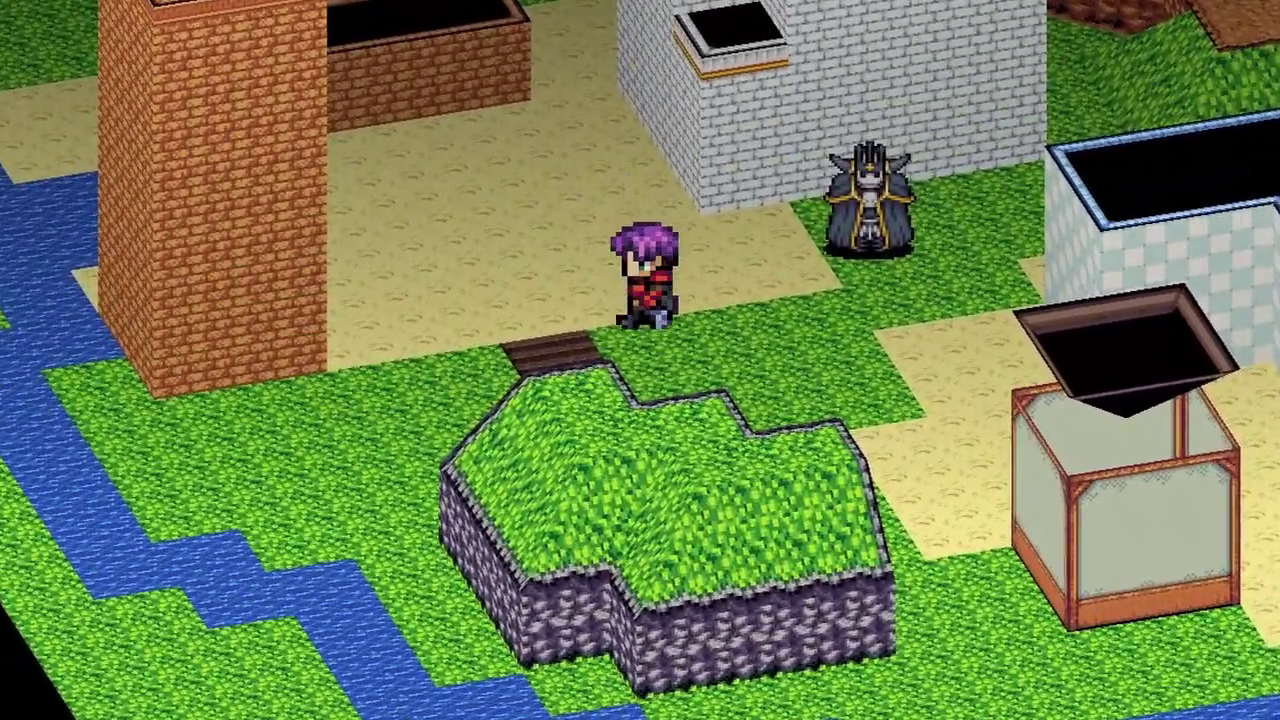